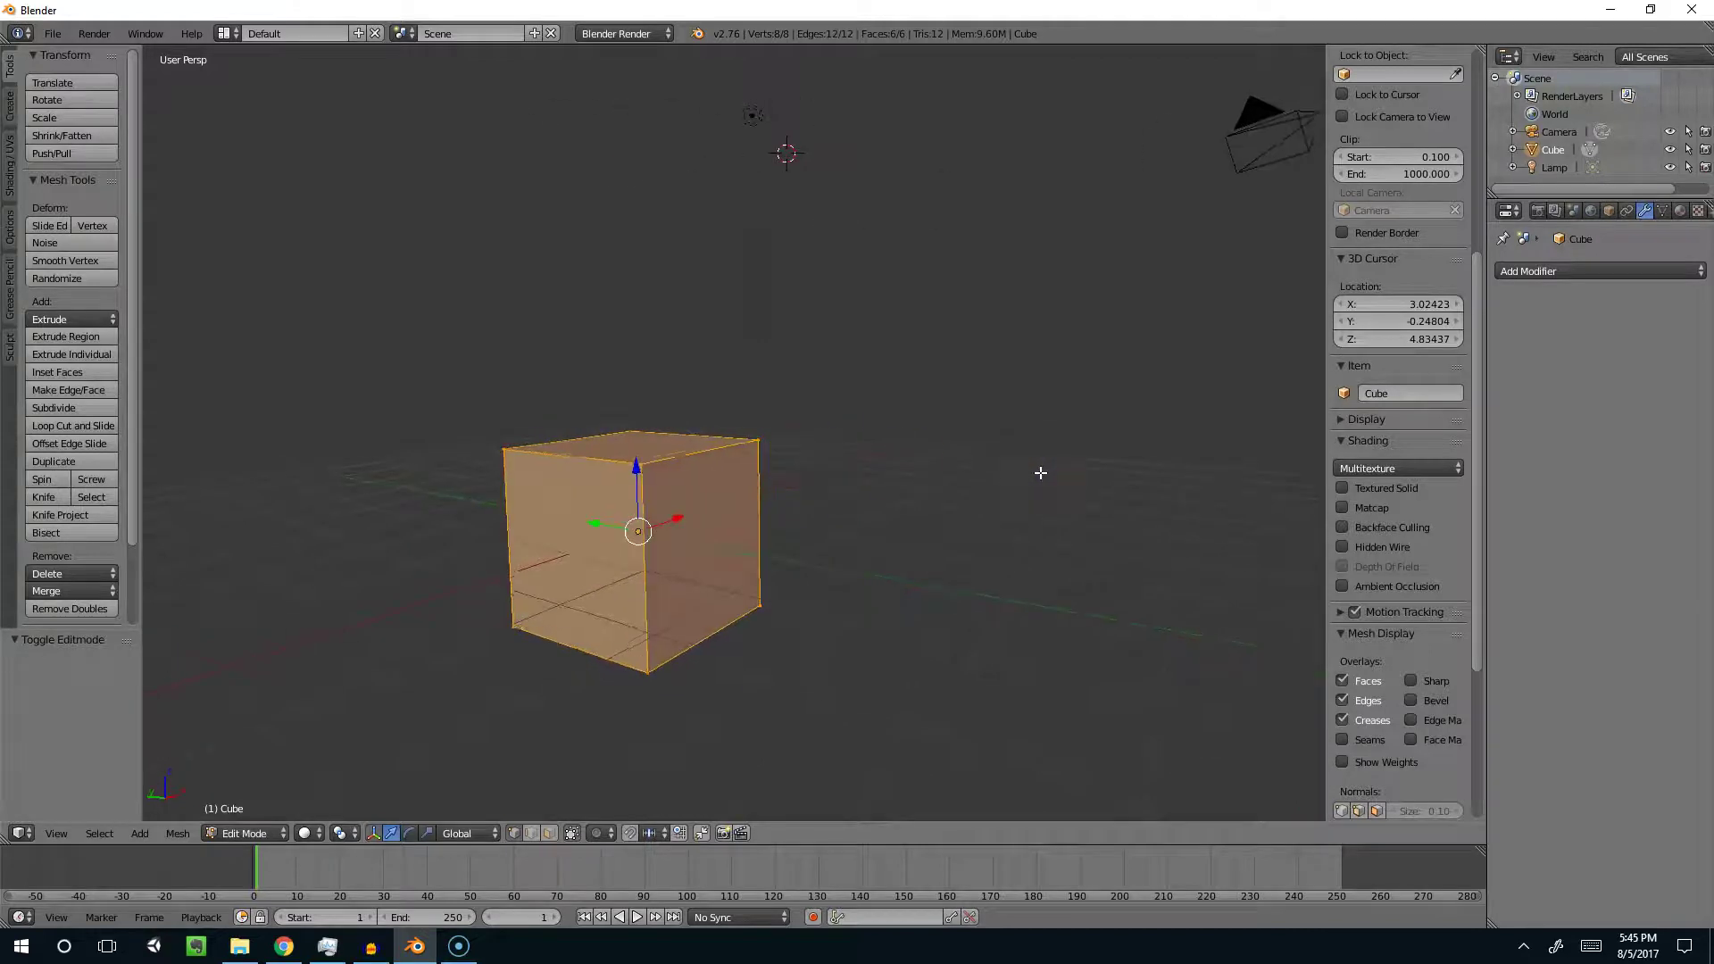
Step: Flatten the cube into a slab by scaling it to about 0.185 along Z, and narrow it along Y
key("s")
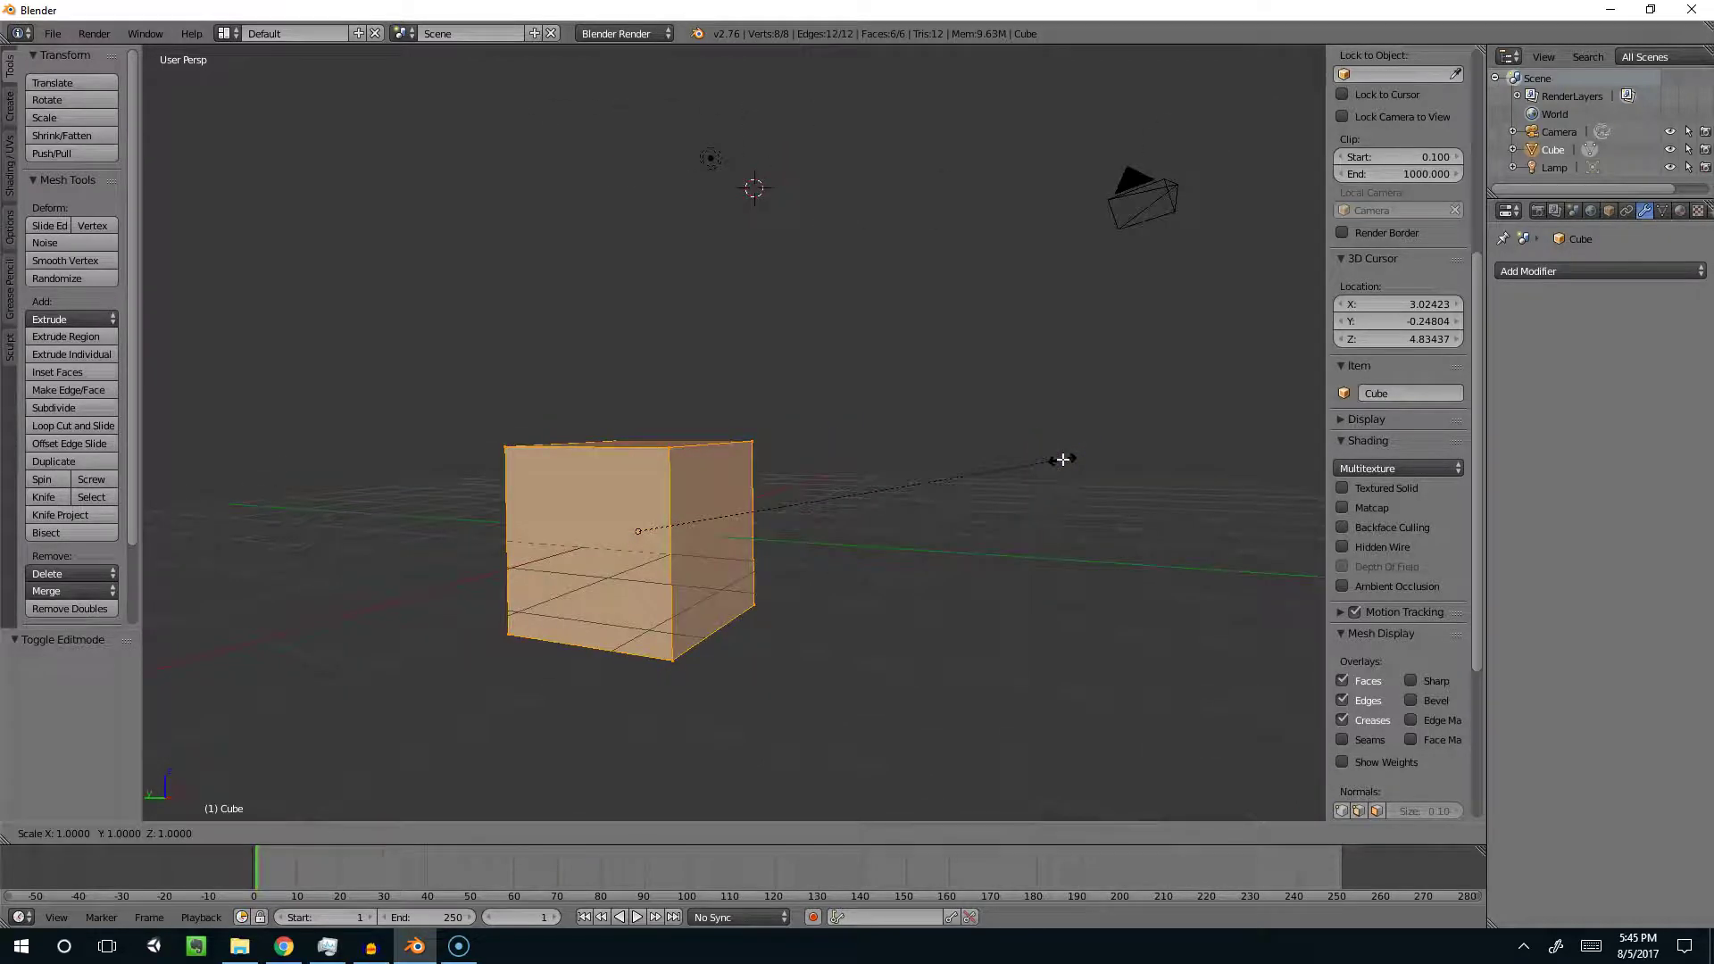
key("z")
left_click(718, 530)
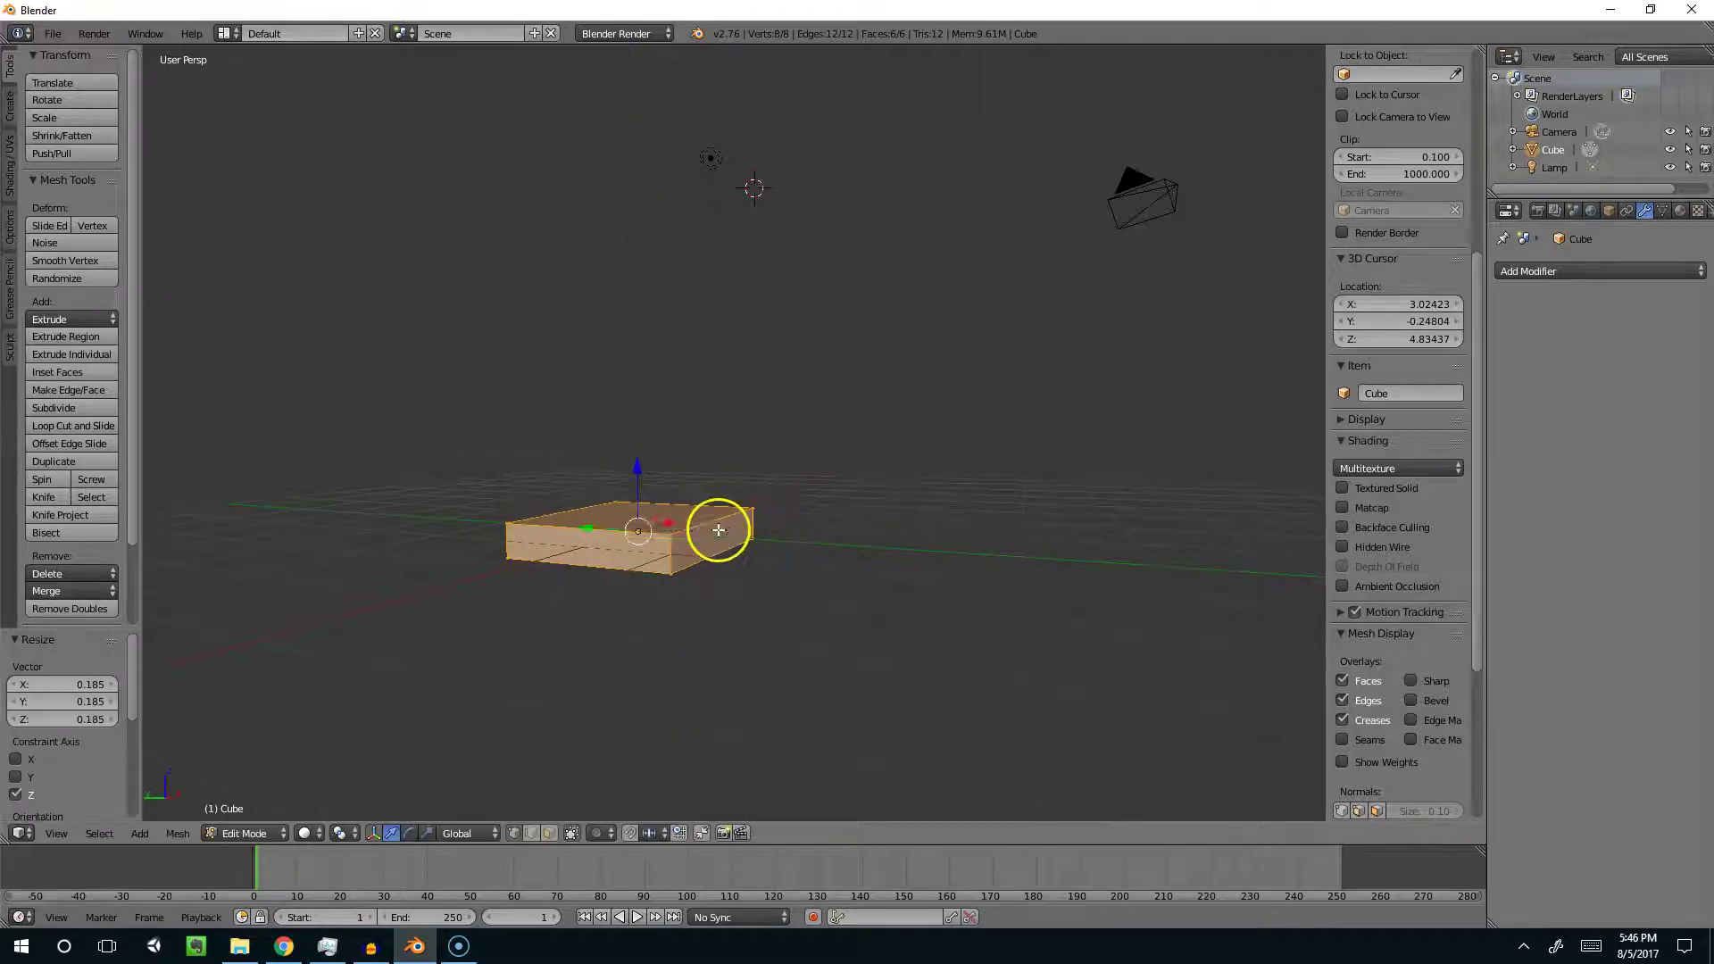
middle_click_drag(718, 530, 1003, 563)
key("s")
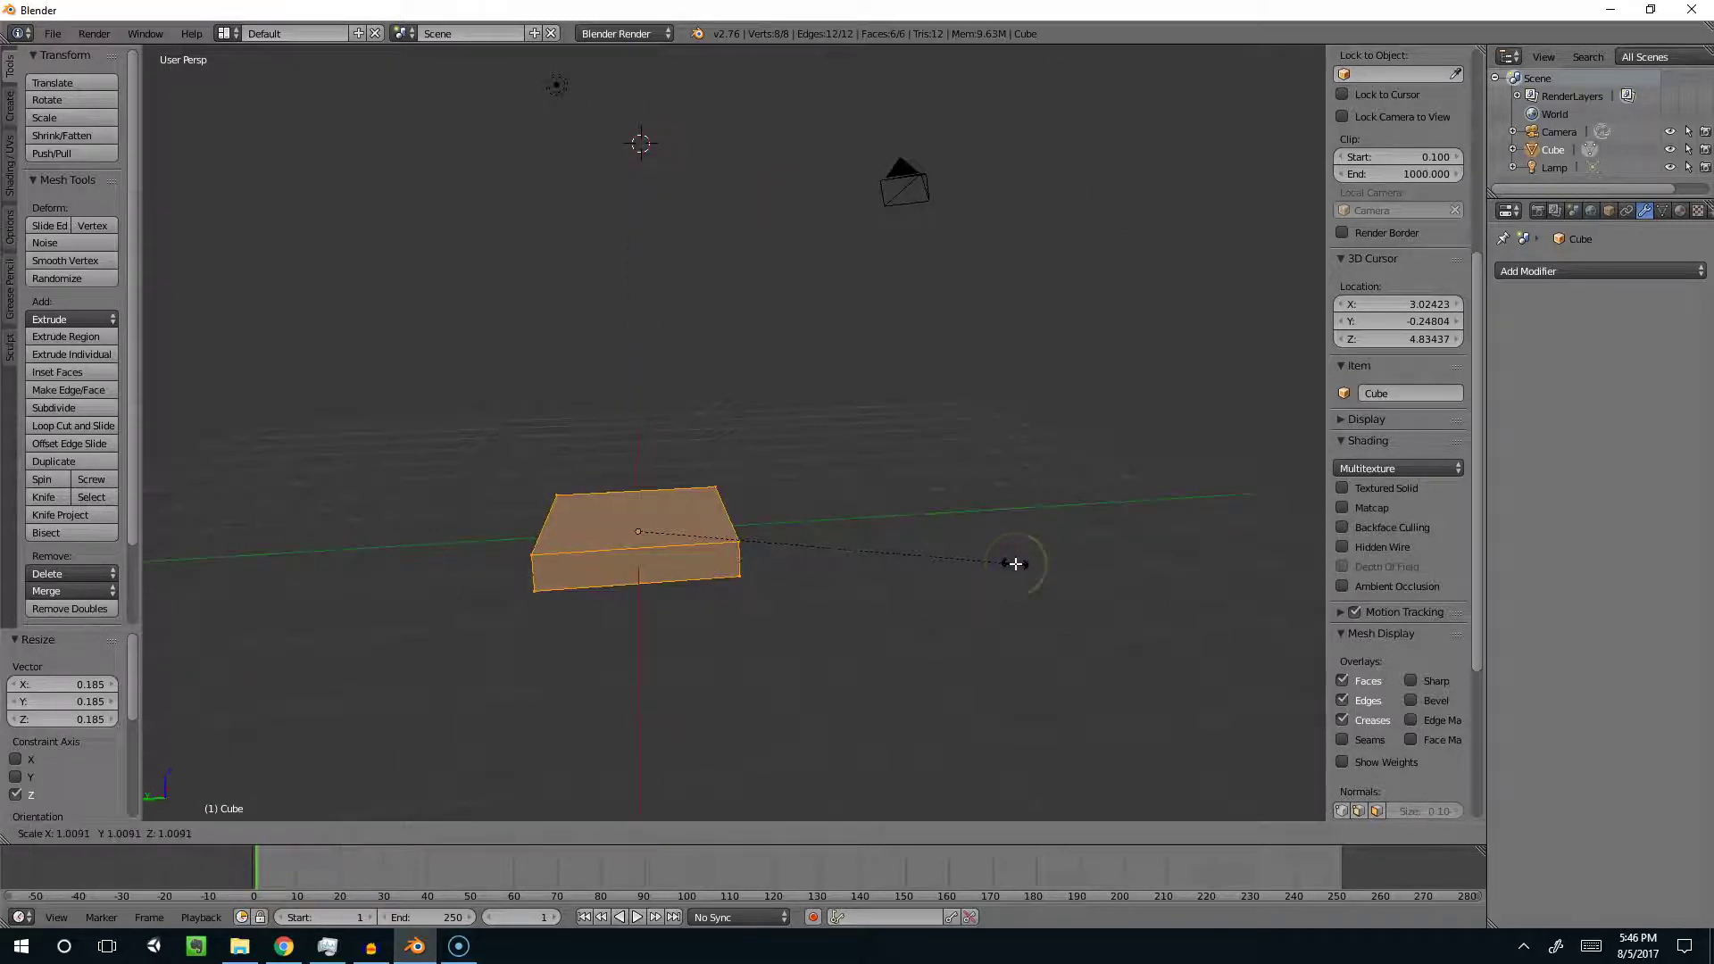
key("y")
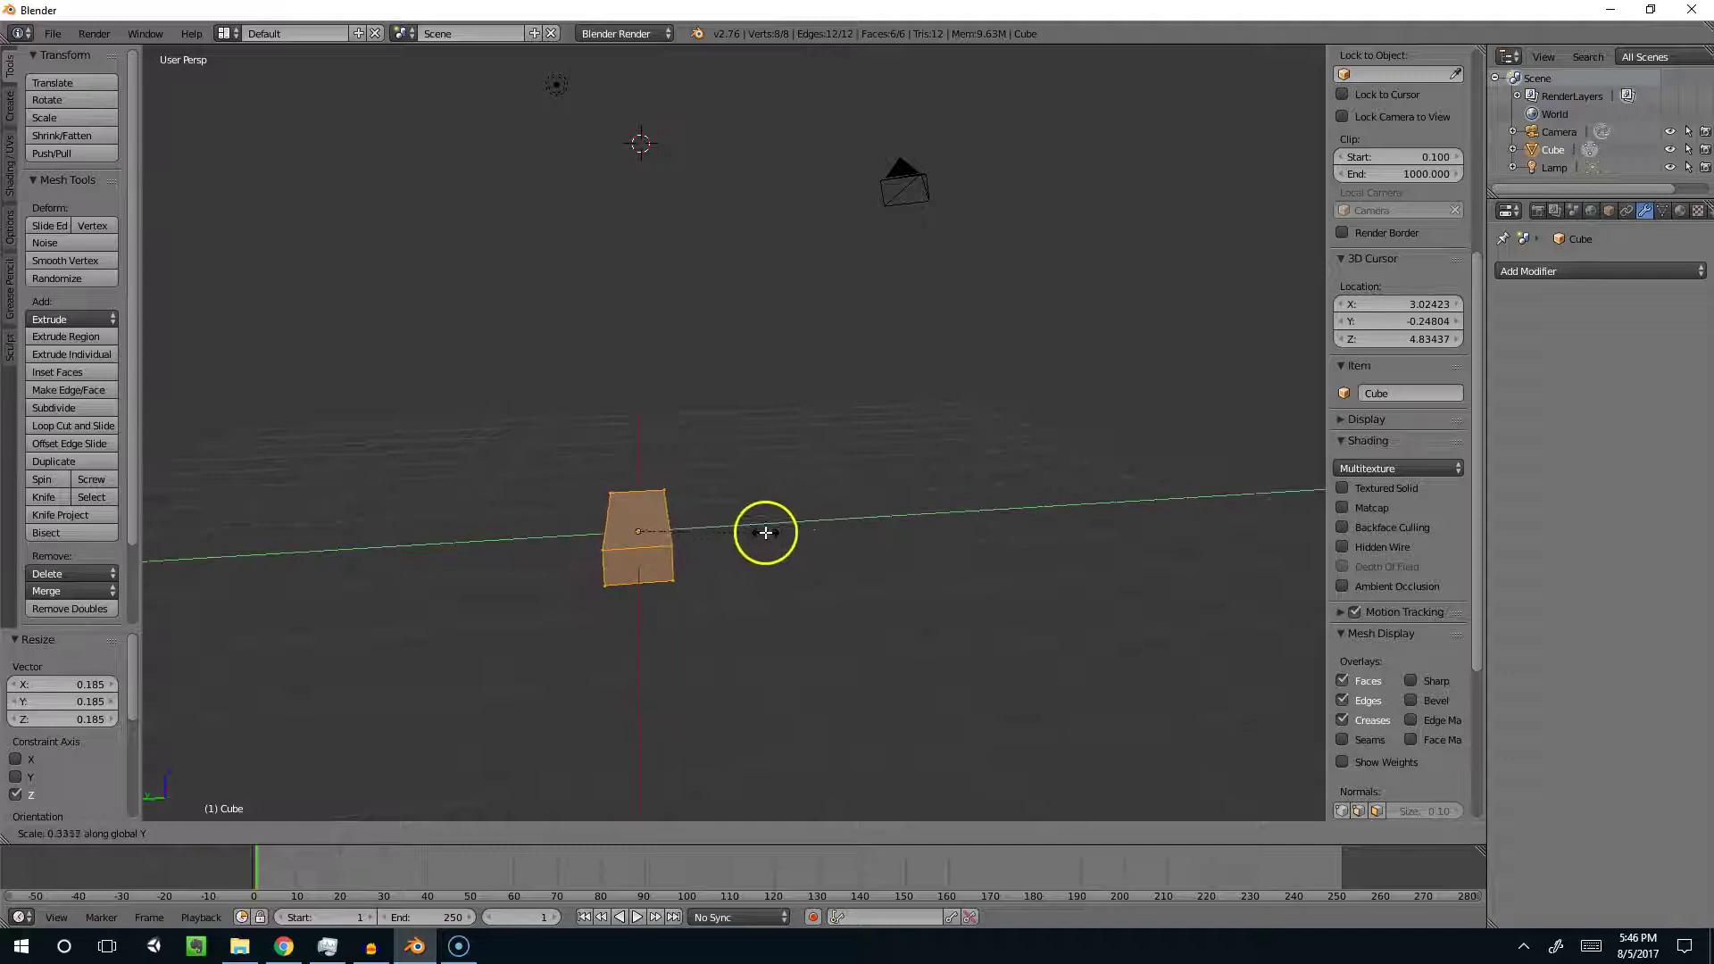
left_click(710, 542)
Step: Rescale the slab along the Z axis and raise it by about 0.08 along Z
middle_click_drag(710, 542, 554, 611)
key("s")
key("z")
left_click(842, 539)
left_click_drag(525, 612, 525, 603)
middle_click_drag(578, 574, 567, 543)
Step: Select the four bottom vertices of the slab and set their median Z to 0
right_click(649, 607)
right_click(747, 663, "shift")
right_click(302, 707, "shift")
right_click(411, 747, "shift")
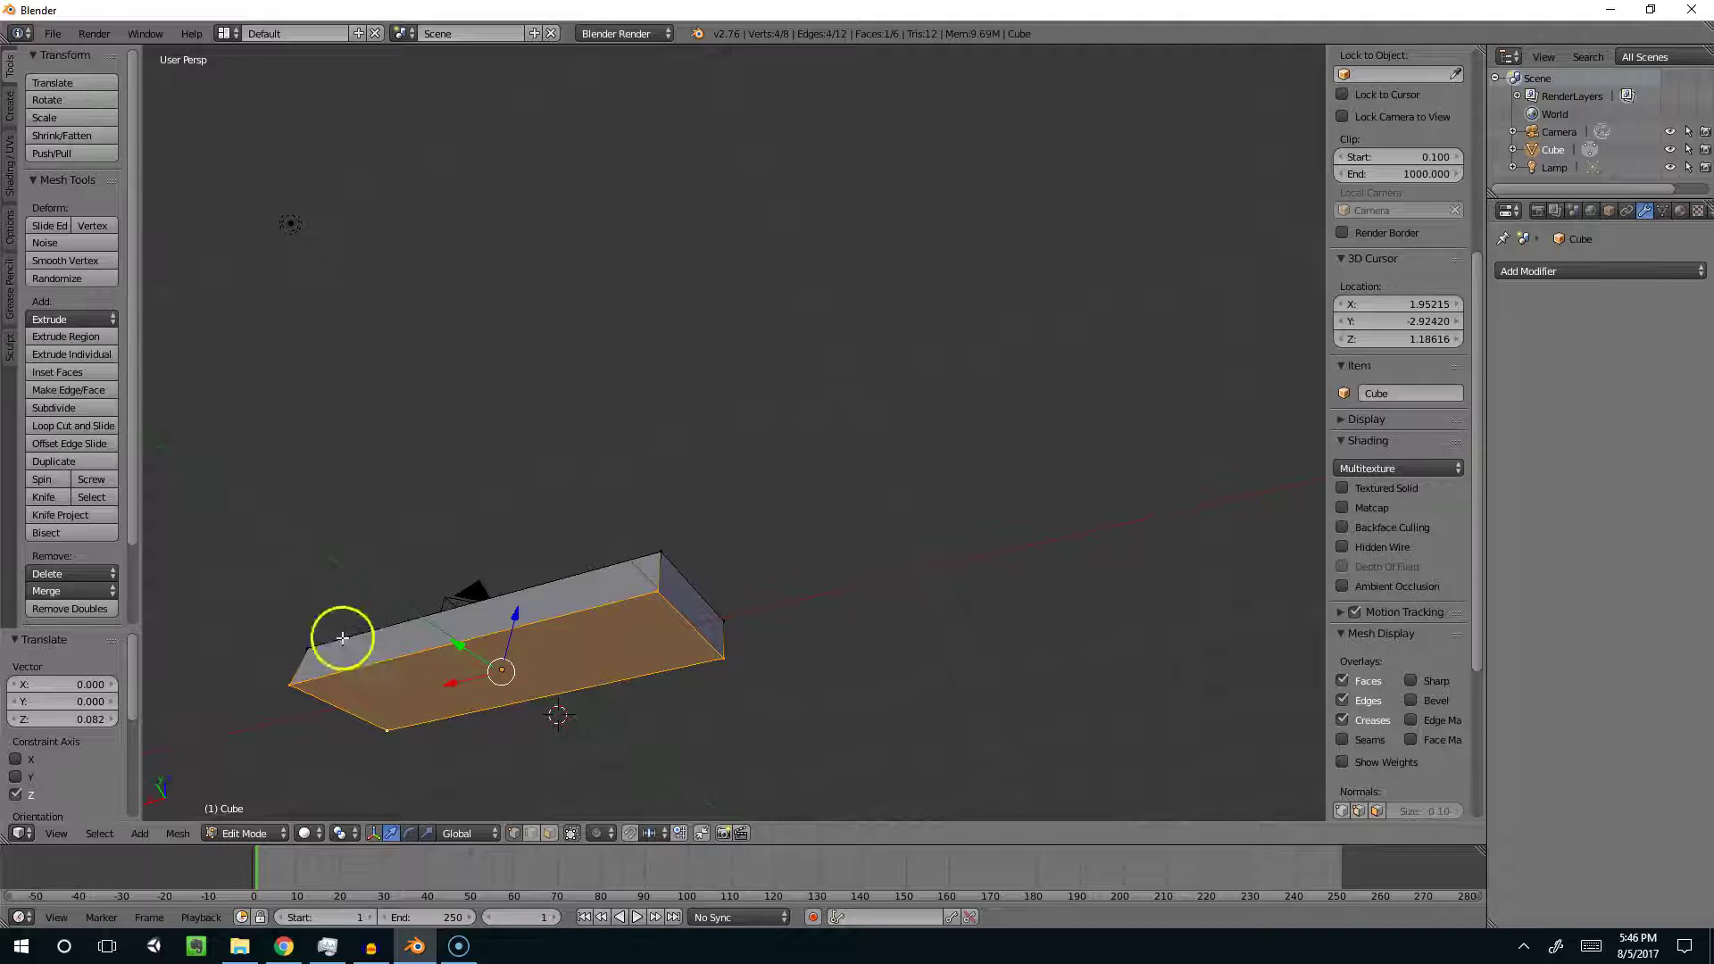
scroll(1338, 440, "up", 10)
left_click(1406, 135)
type("0")
key("Return")
middle_click_drag(1083, 223, 354, 700)
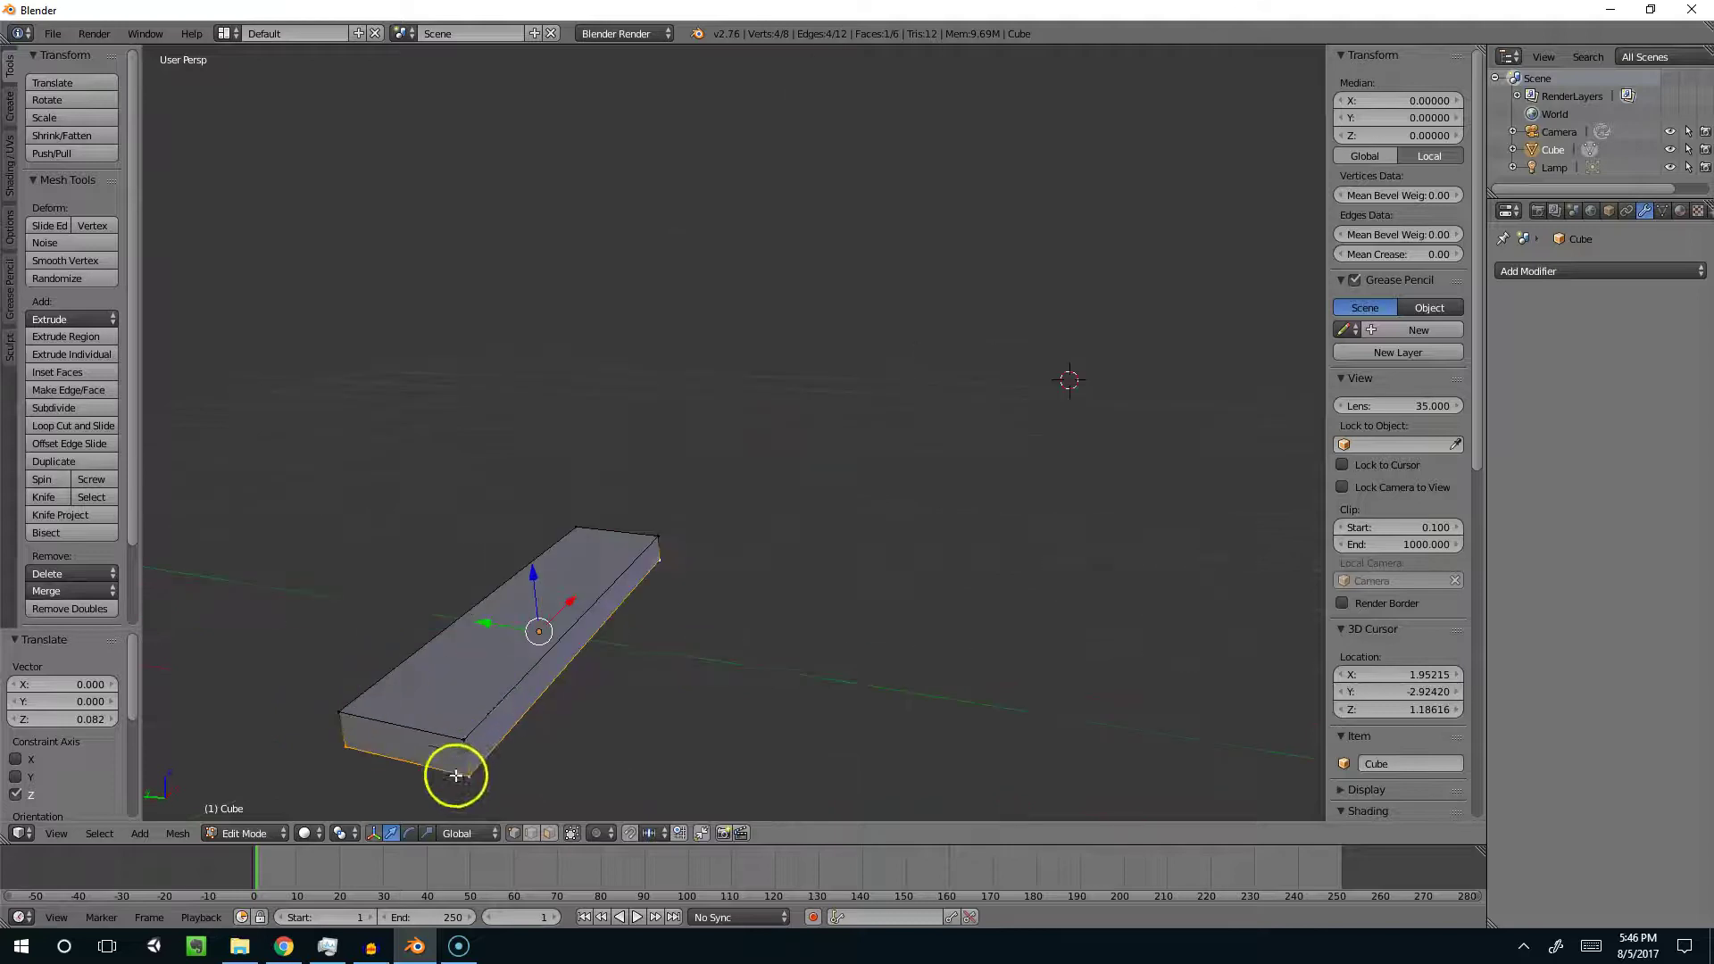
Step: Select the vertices of one long side and move them outward along Y to about -0.71, widening the slab
left_click(466, 737)
right_click(661, 564, "shift")
right_click(656, 542, "shift")
left_click_drag(540, 620, 607, 637)
Step: In face selection mode, select the slab's top face and lower it by about 0.07 along Z
key("ctrl+Tab")
left_click(590, 634)
middle_click_drag(590, 635, 624, 604)
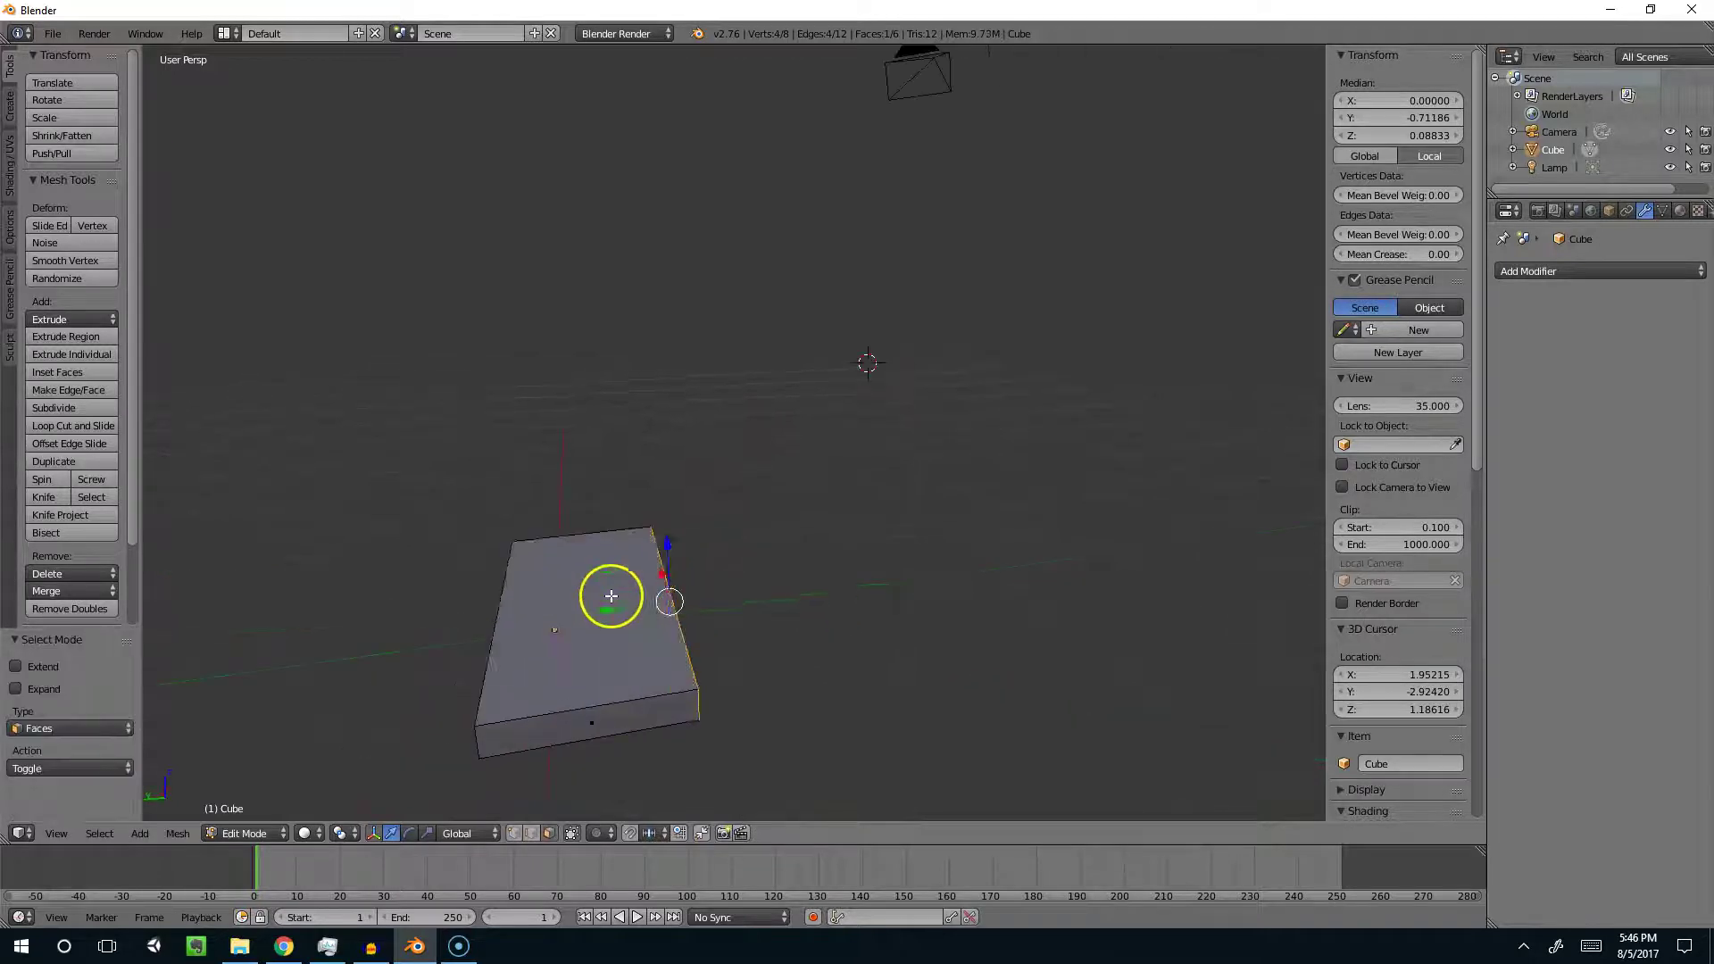
left_click(624, 604)
left_click_drag(601, 547, 584, 558)
Step: Start the Screencast Keys display
scroll(1419, 714, "down", 15)
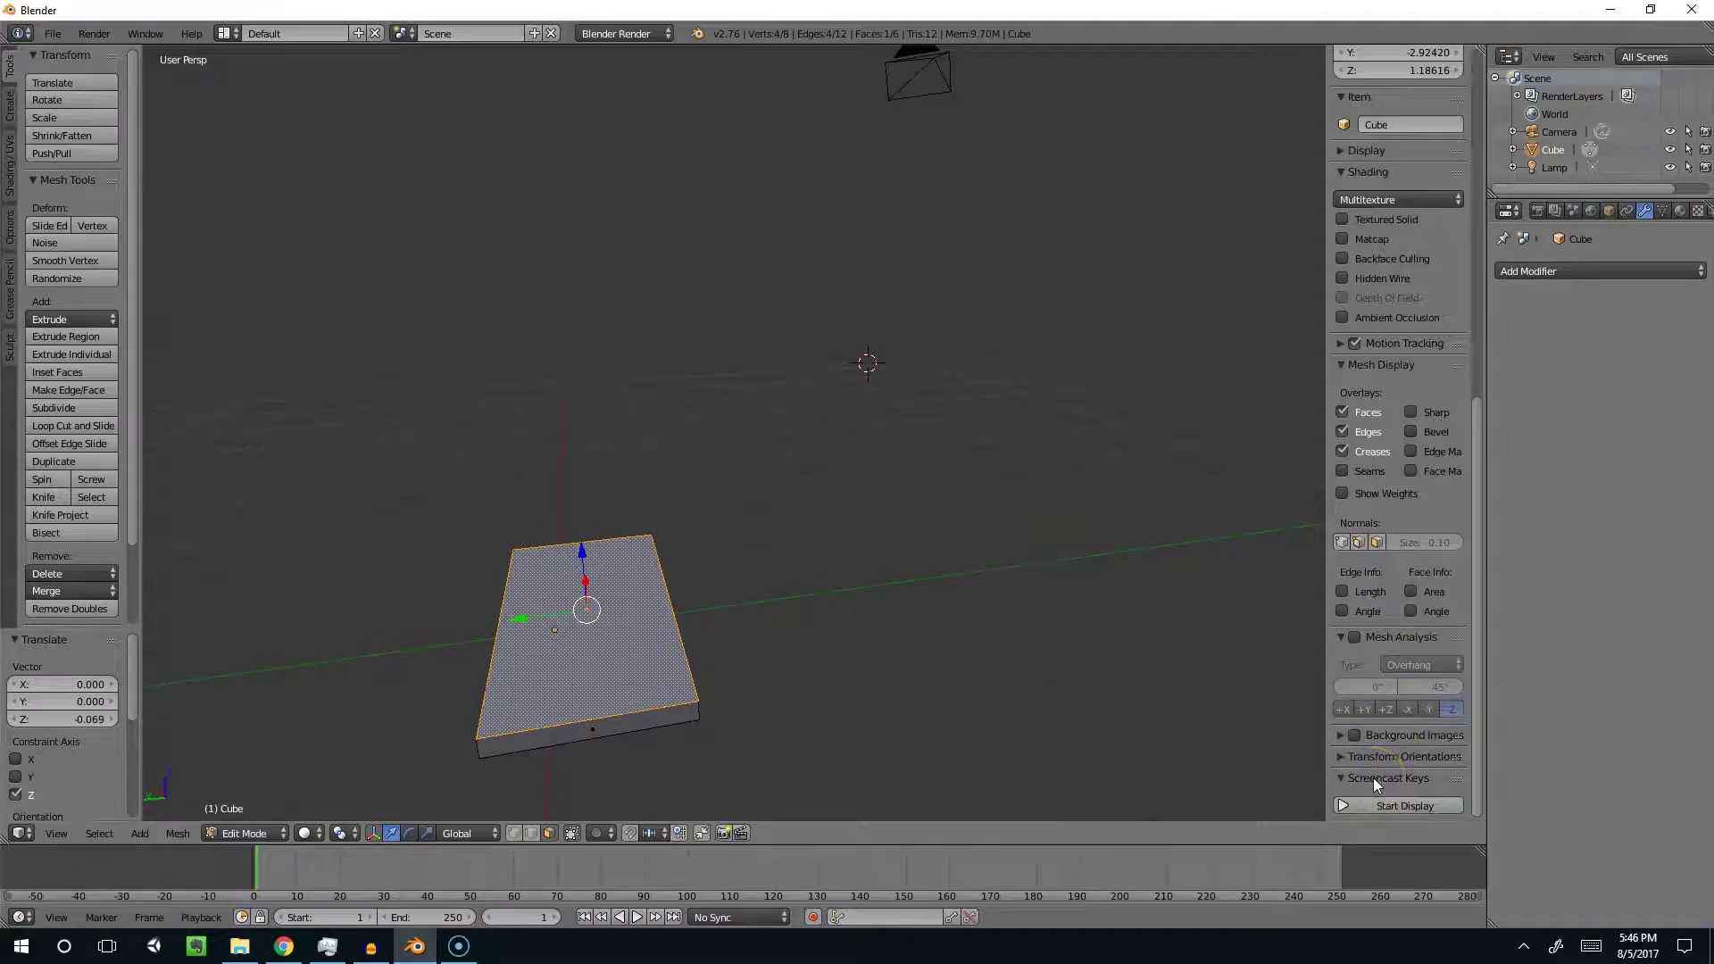
left_click(1380, 805)
middle_click_drag(857, 625, 838, 581)
Step: Switch to edge selection mode and select the slab's two short bottom edges, undoing the trial edit
key("ctrl+Tab")
left_click(852, 588)
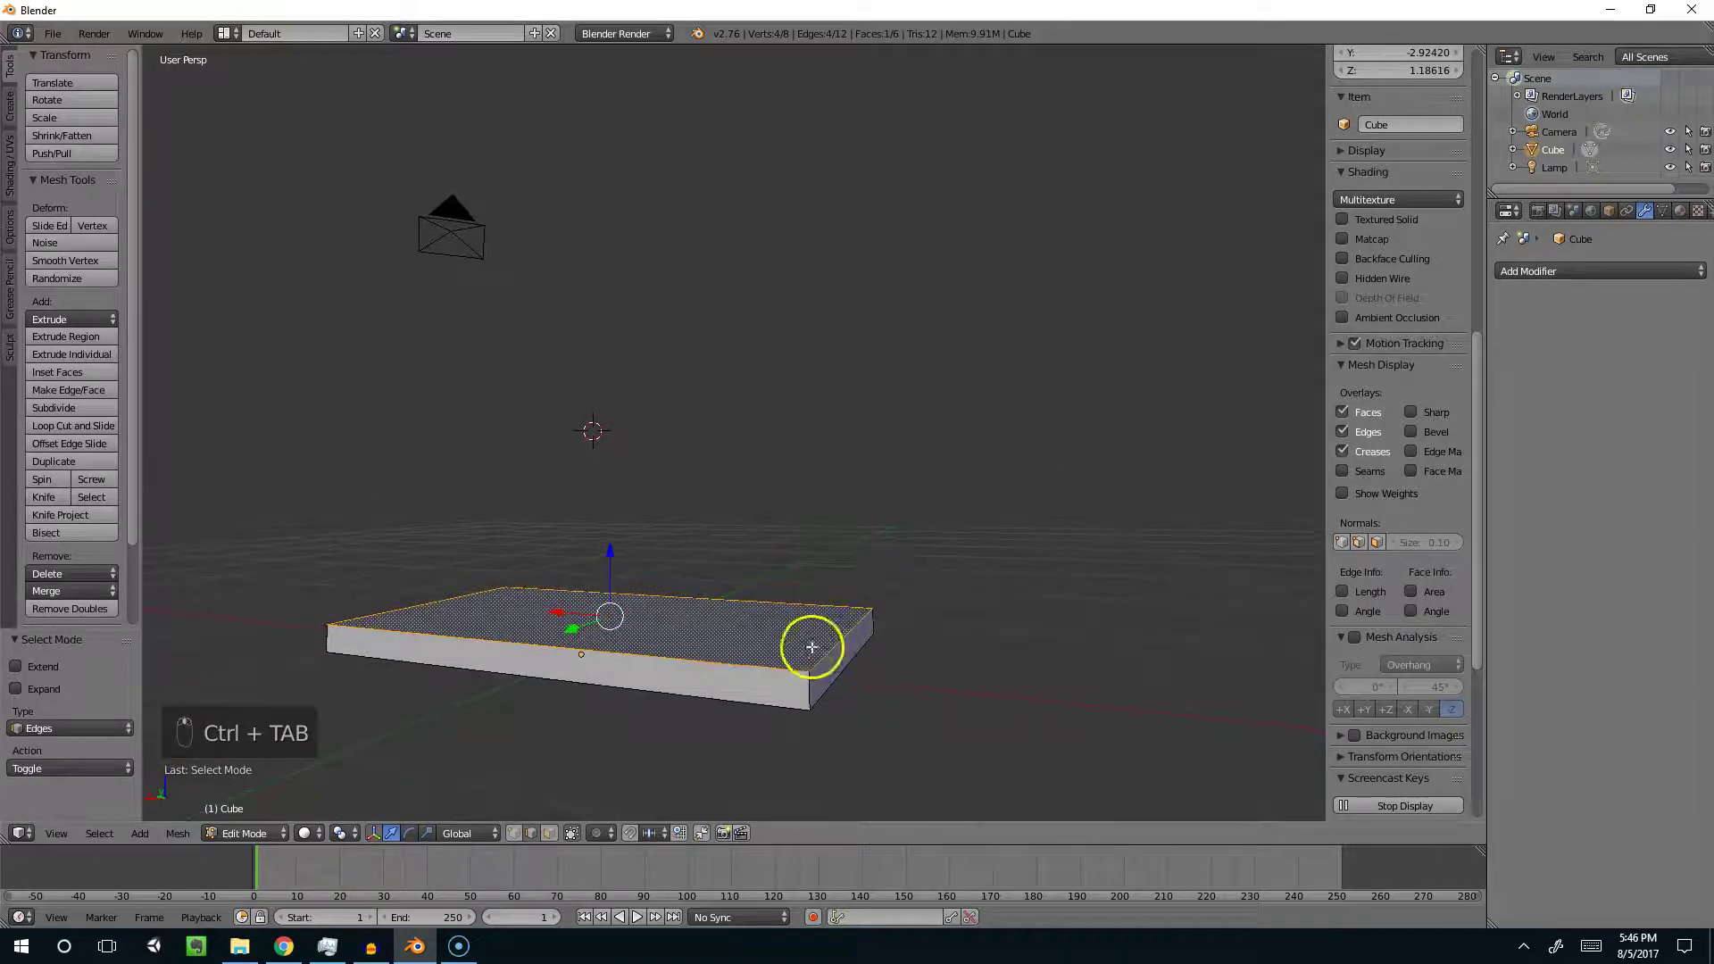
left_click(837, 655)
left_click_drag(815, 656, 846, 657)
middle_click_drag(732, 648, 795, 673)
key("ctrl+z")
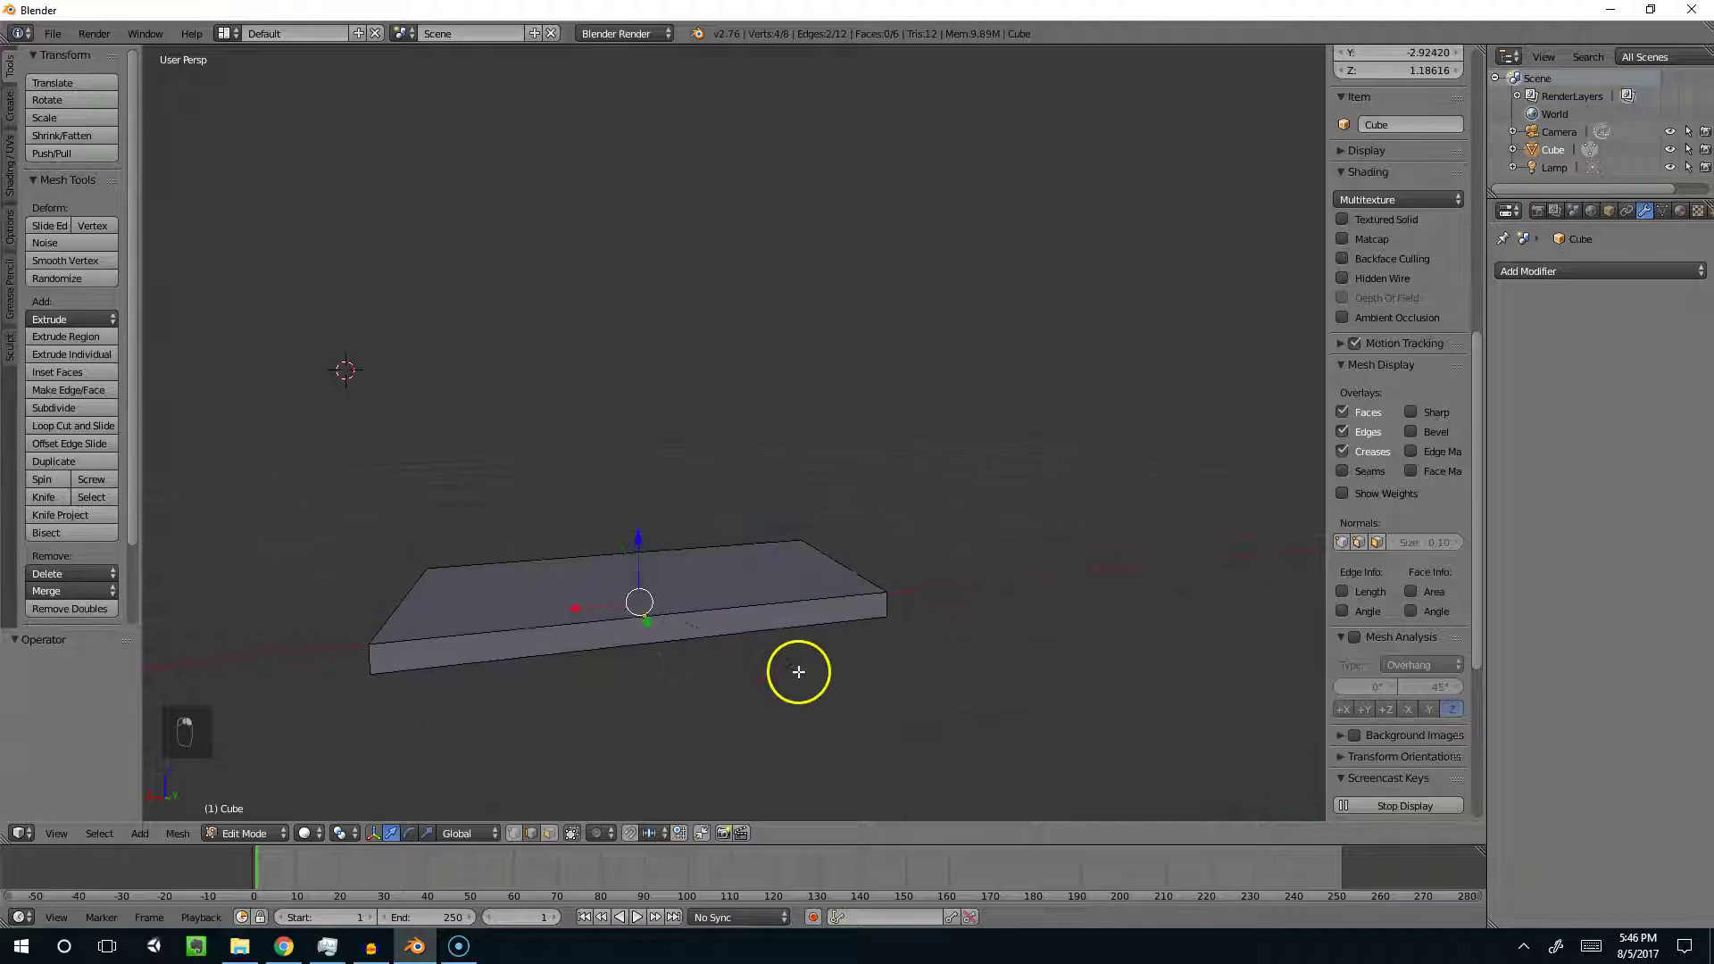
Step: Scale the two selected bottom end edges outward along X by about 1.165 to slope the slab's ends
key("s")
key("x")
left_click(830, 662)
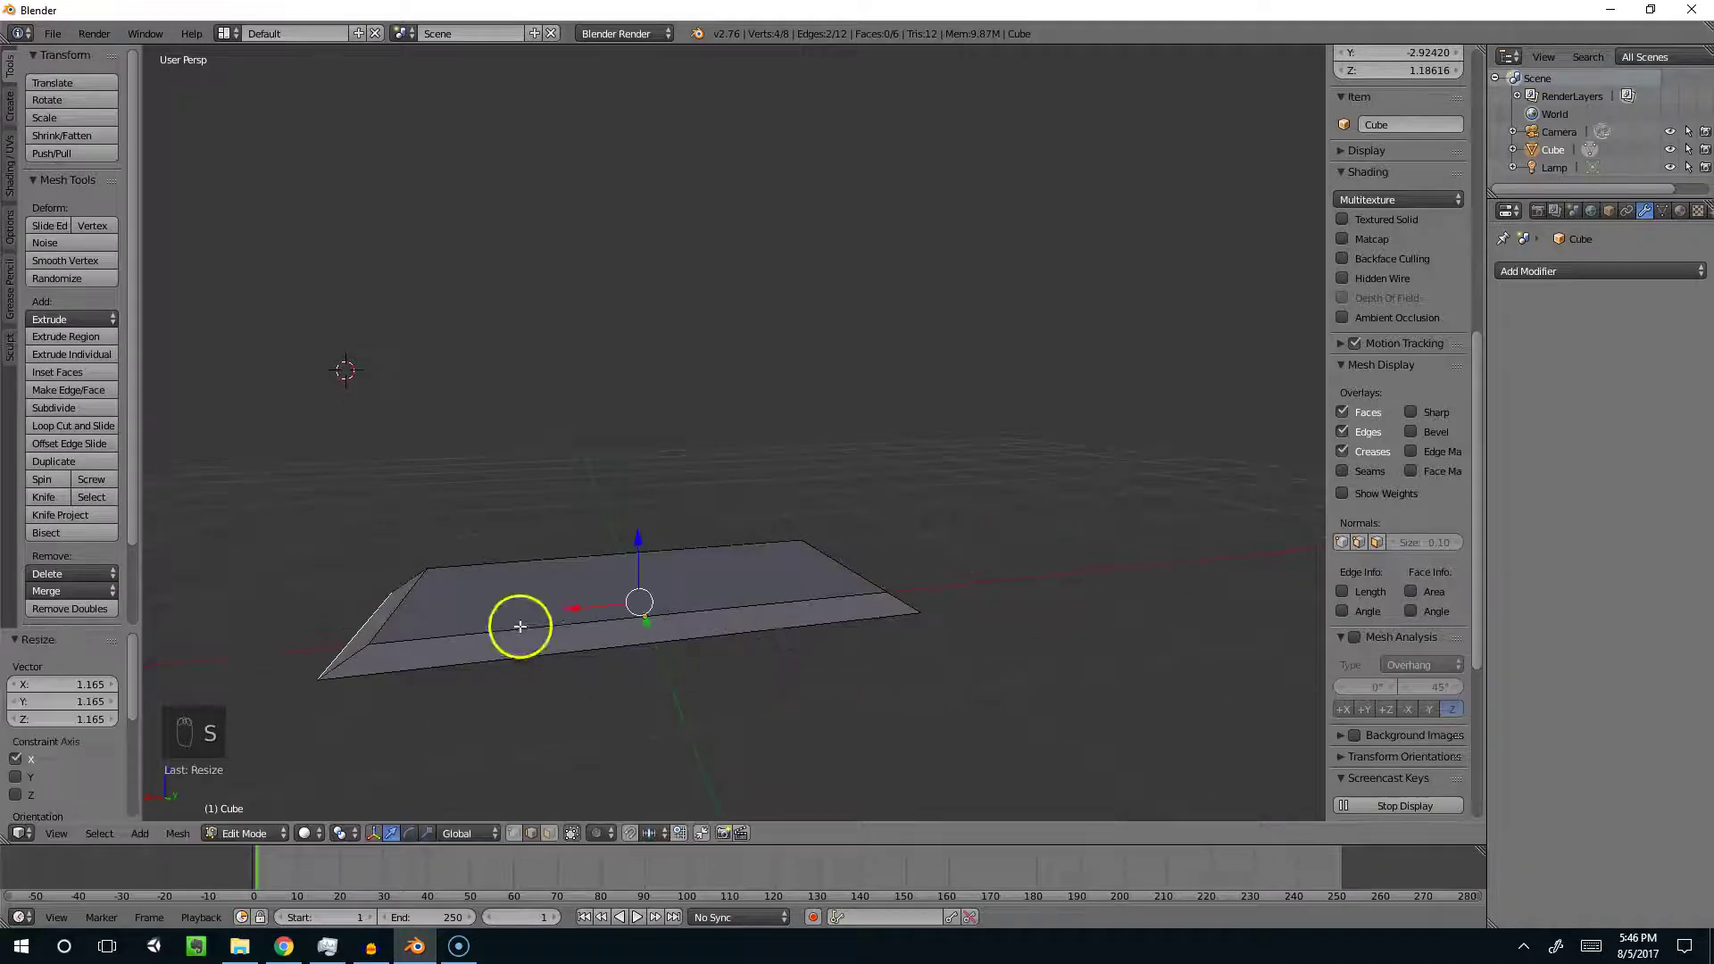
middle_click_drag(337, 663, 808, 524)
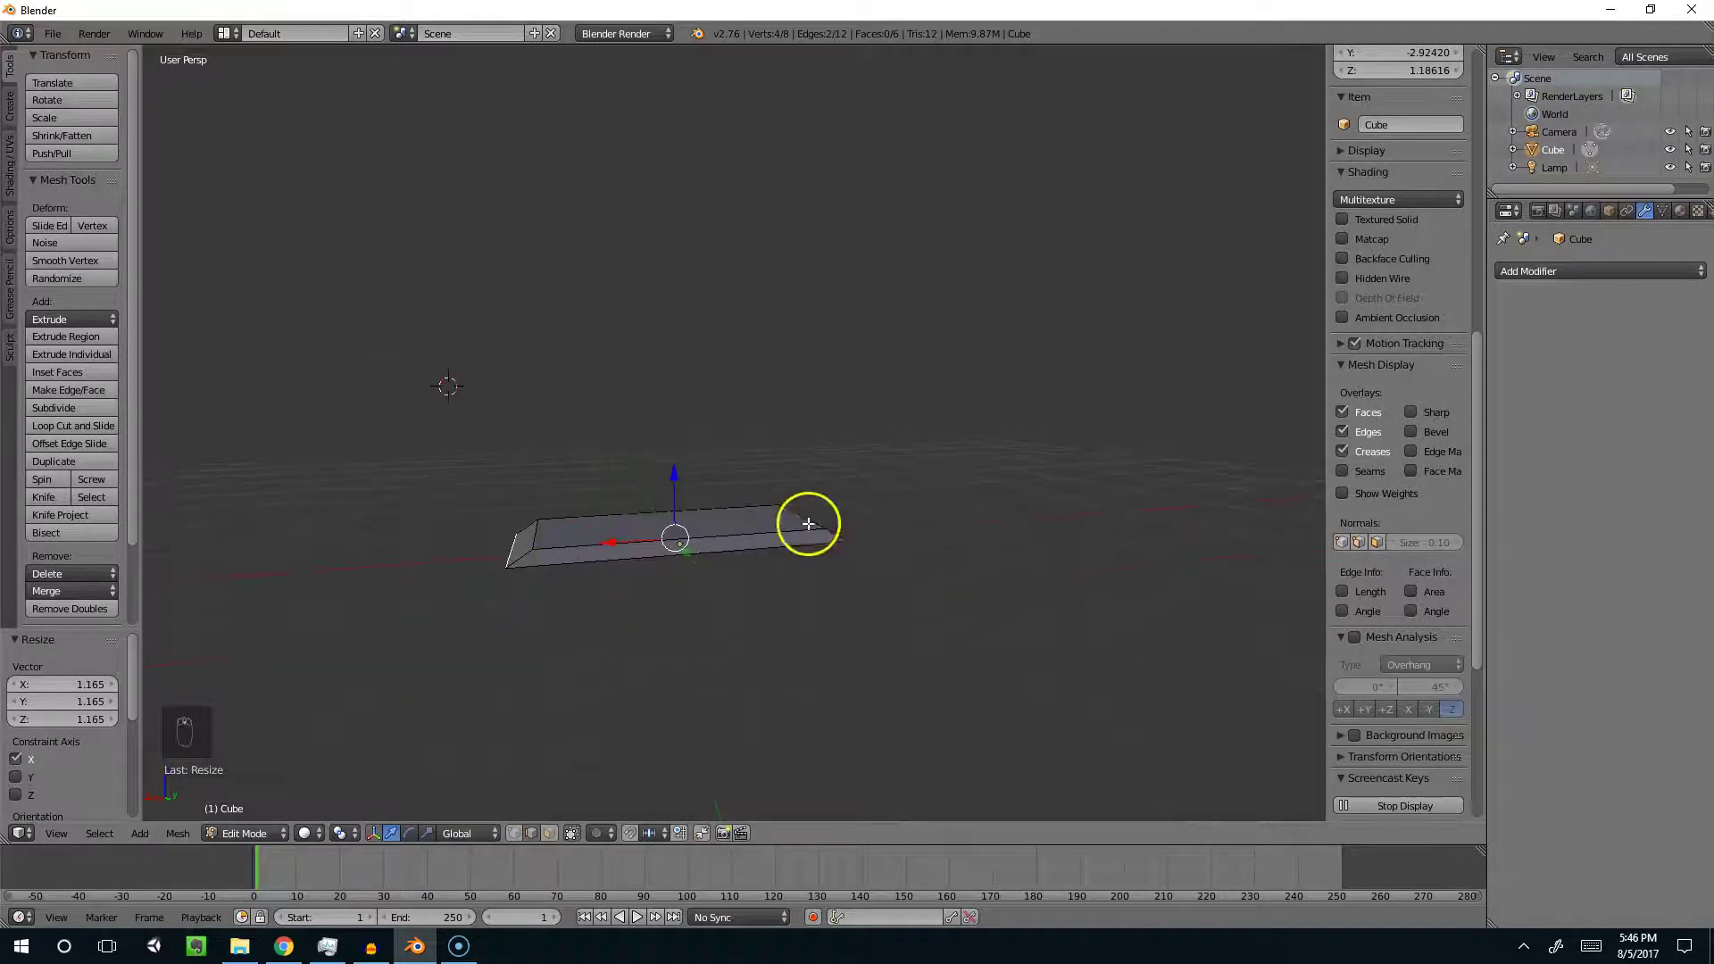
Step: Reduce the slope of the slab's ends by scaling the bottom end edges along X by about 0.897
middle_click_drag(721, 479, 1082, 515)
key("s")
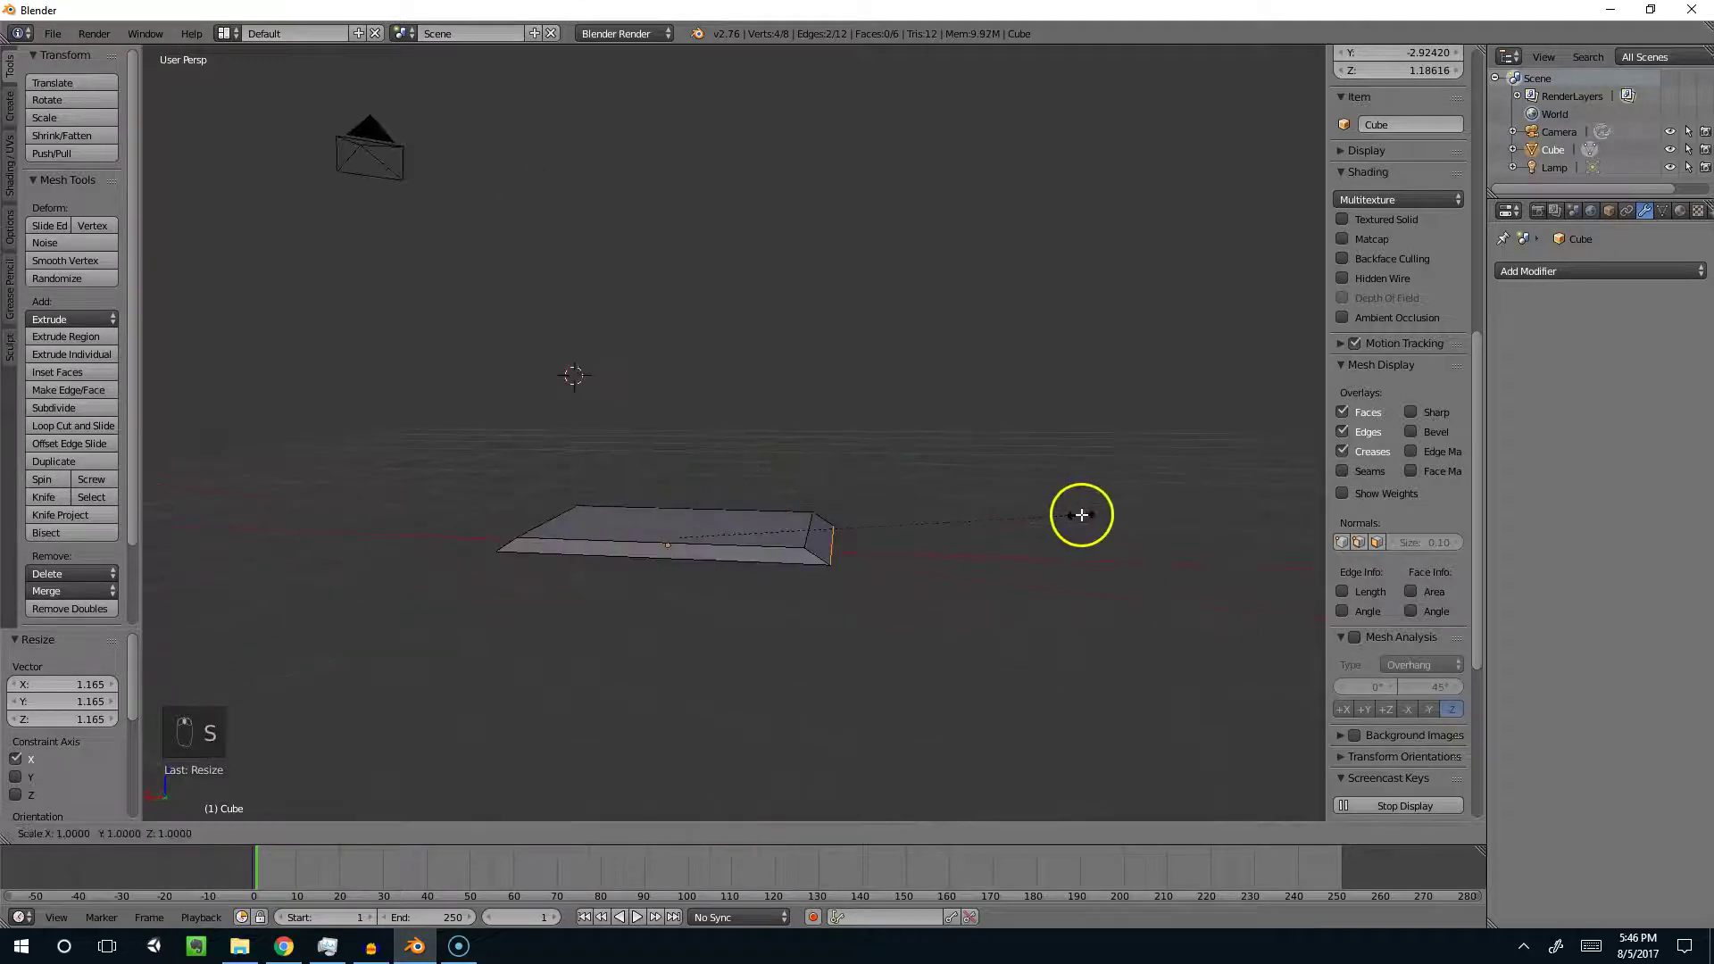
left_click(994, 512)
scroll(822, 523, "up", 5)
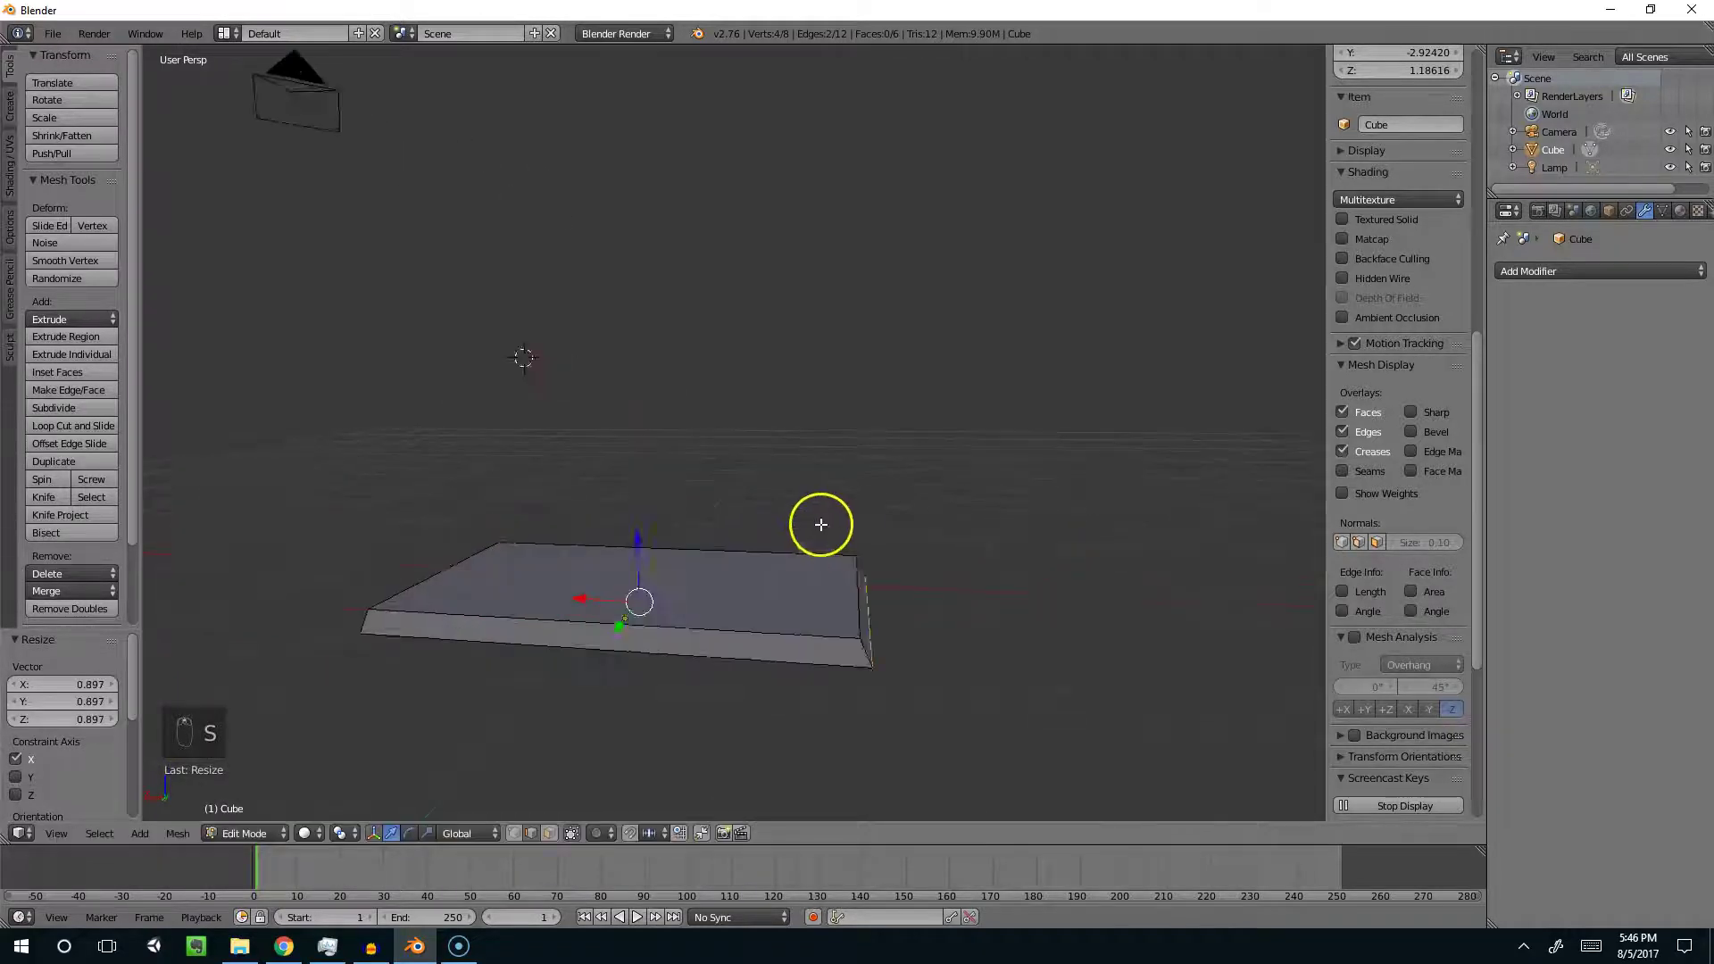
scroll(807, 573, "down", 2)
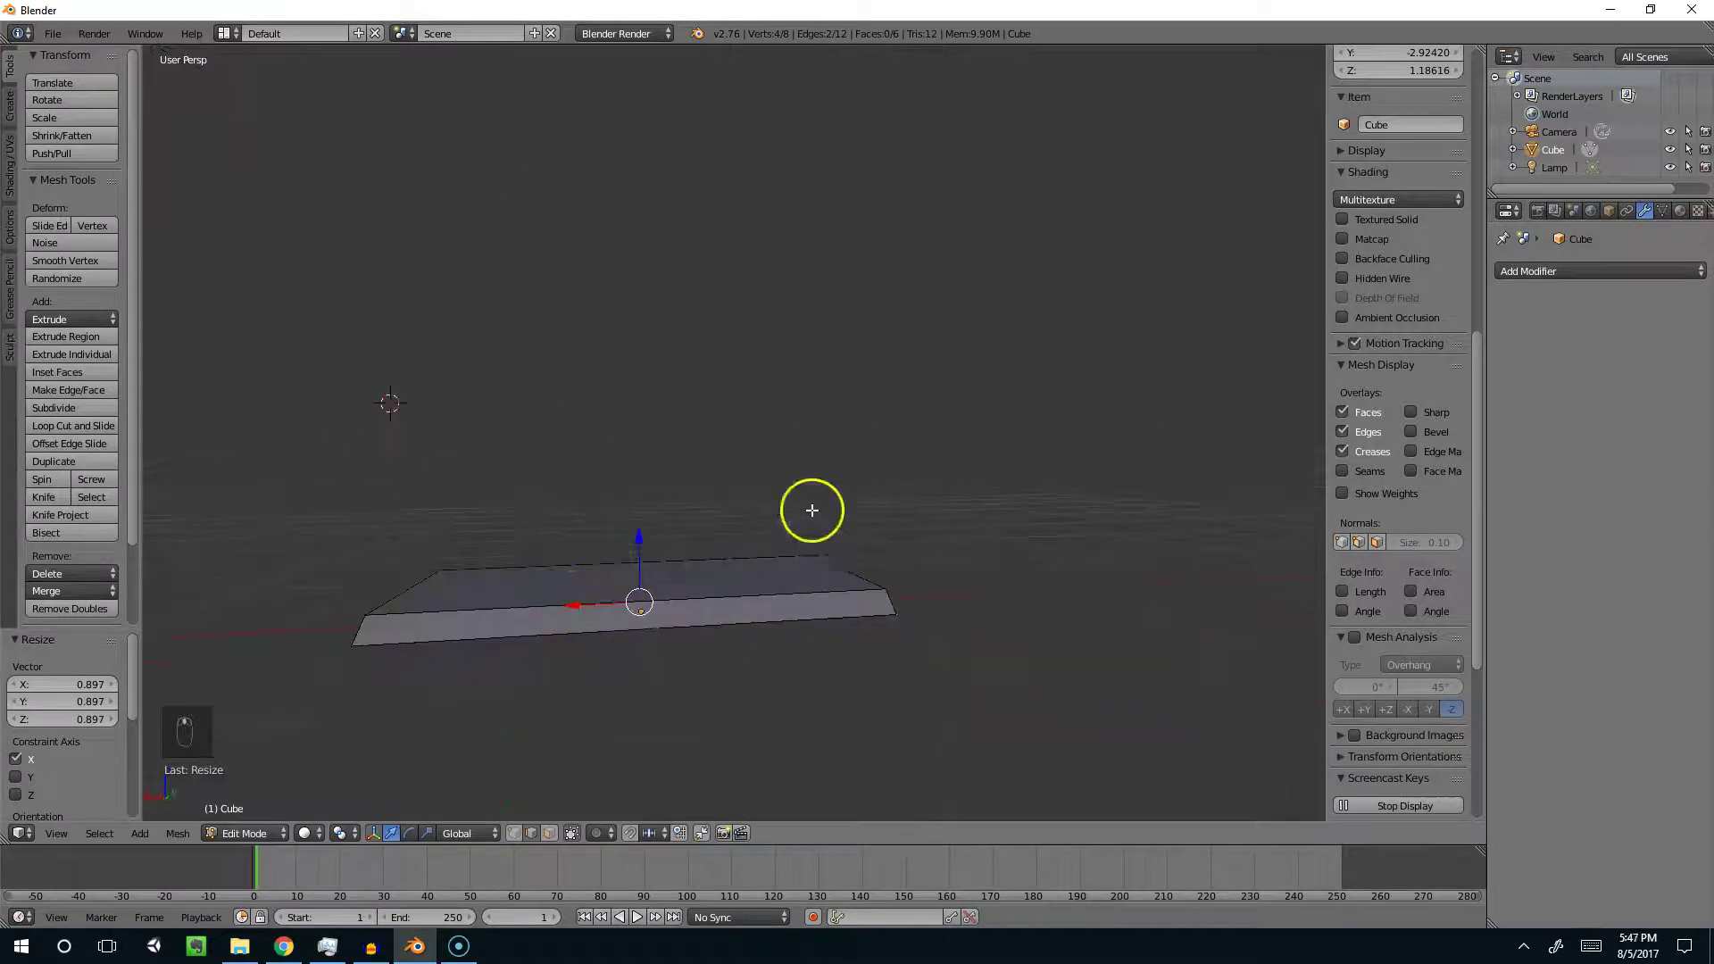
middle_click_drag(961, 589, 821, 484)
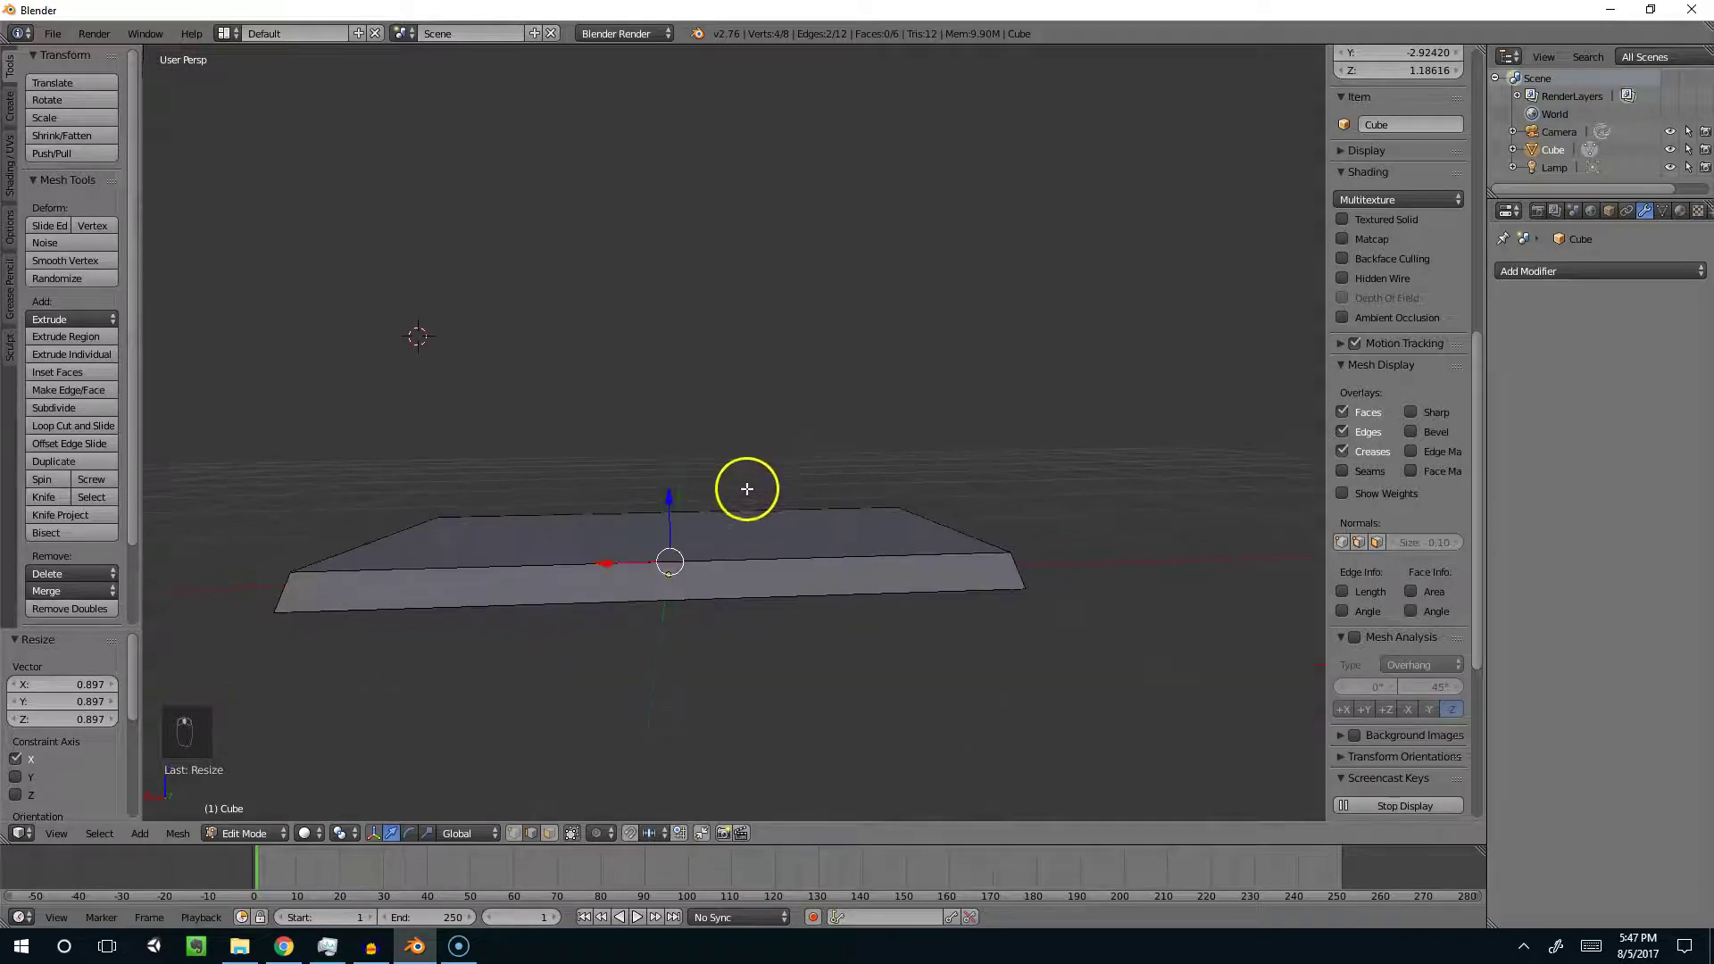
Step: Add a single loop cut across the middle of the slab, perpendicular to its length
scroll(745, 480, "down", 2)
key("ctrl+r")
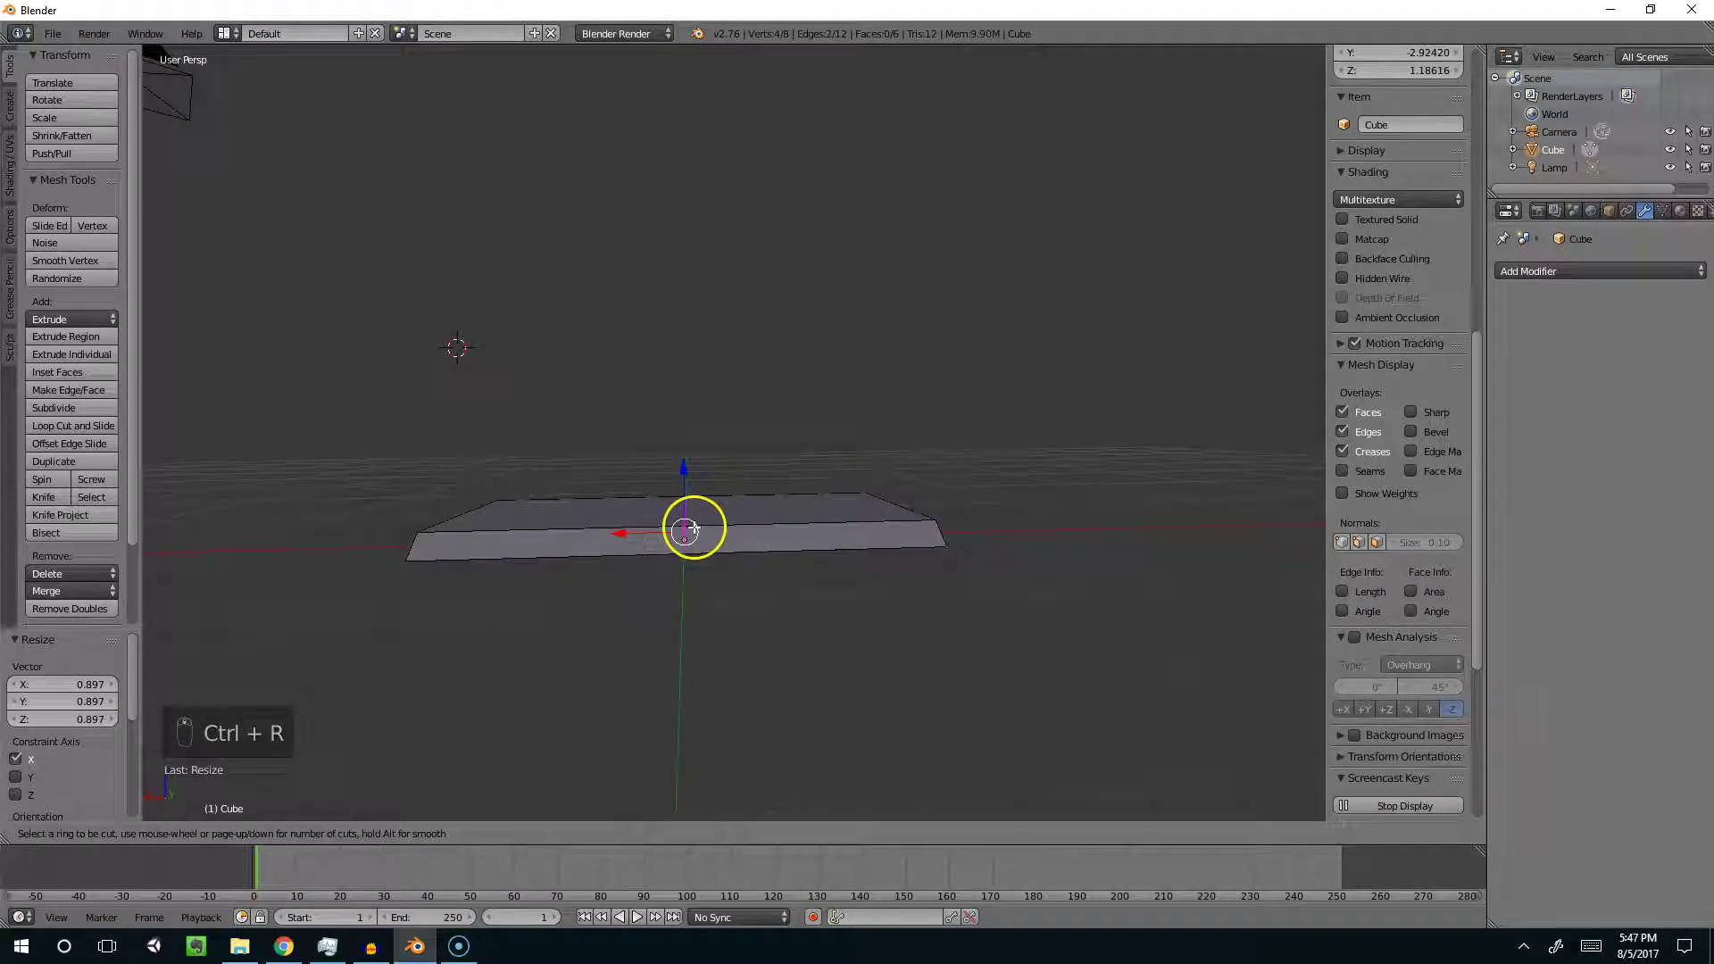
left_click(693, 528)
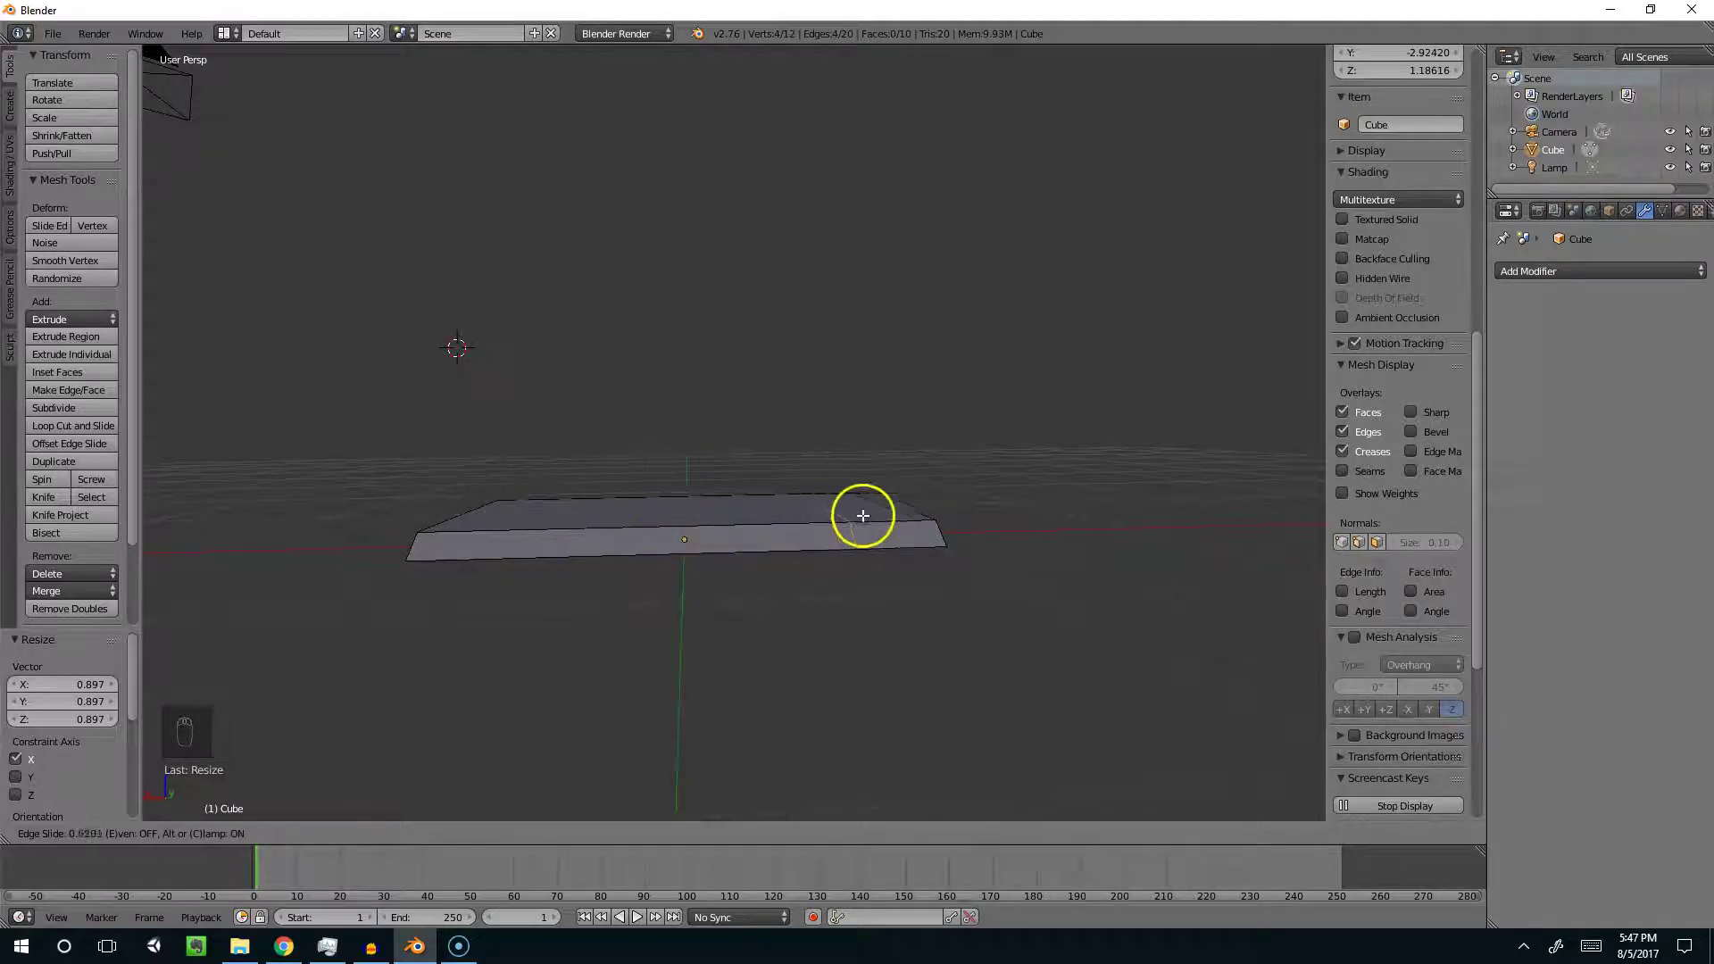
left_click(715, 526)
middle_click_drag(714, 527, 590, 563)
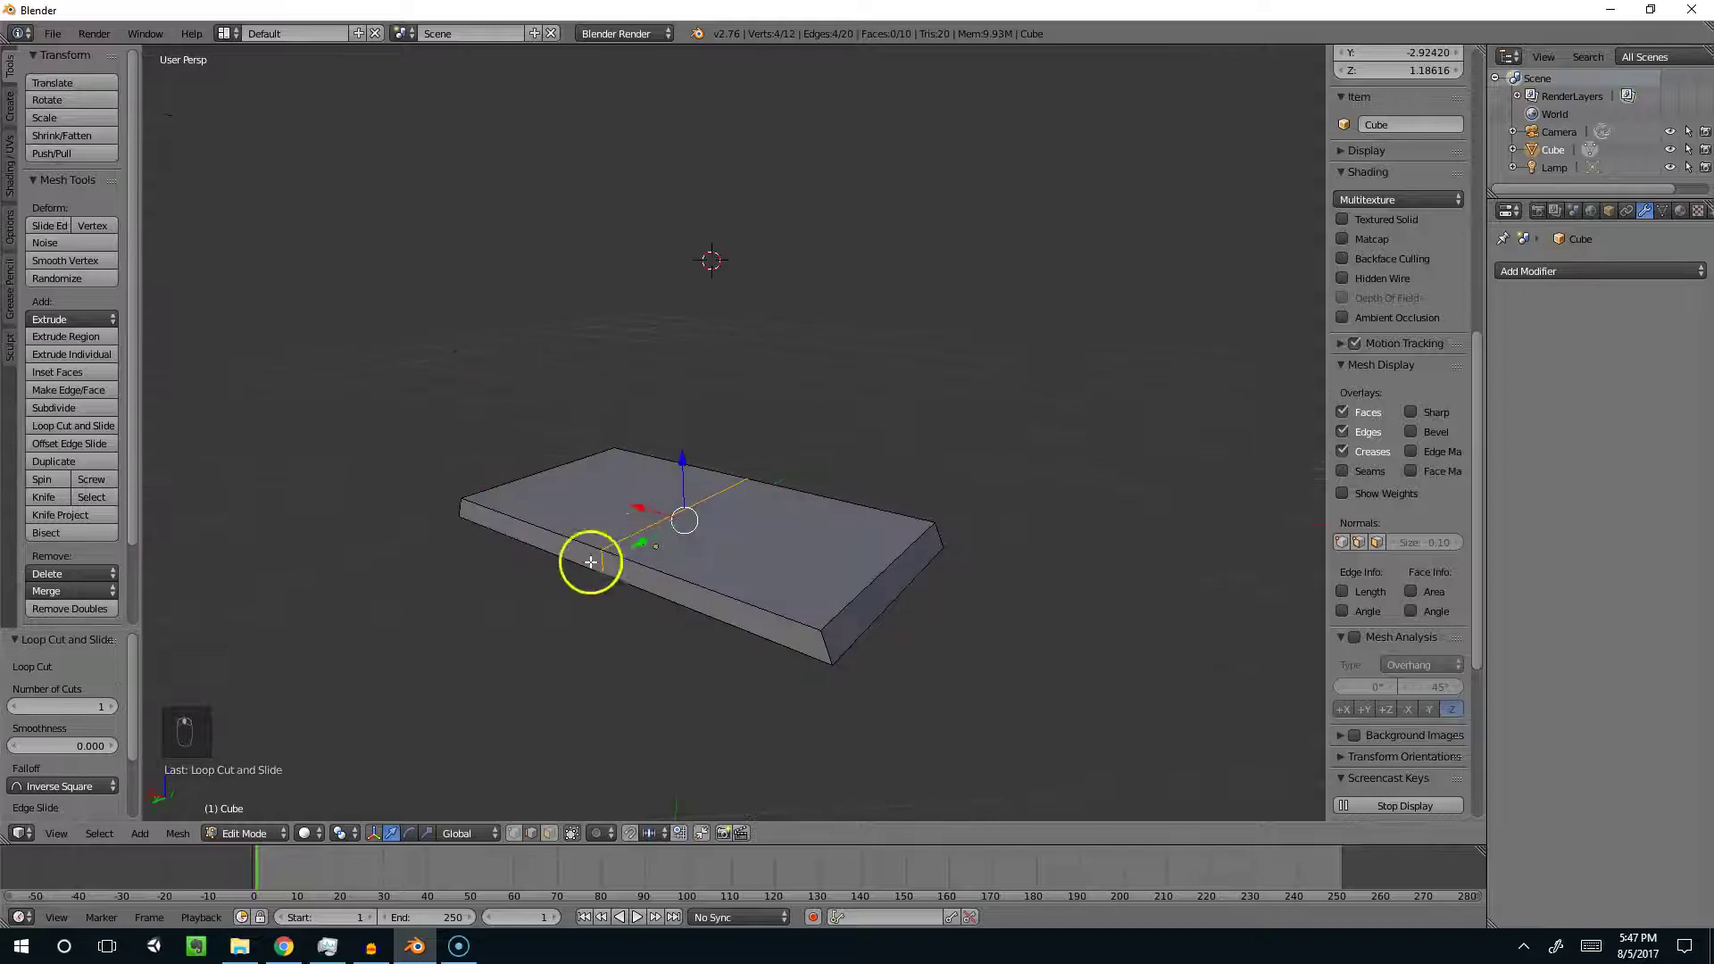
middle_click_drag(644, 463, 720, 502)
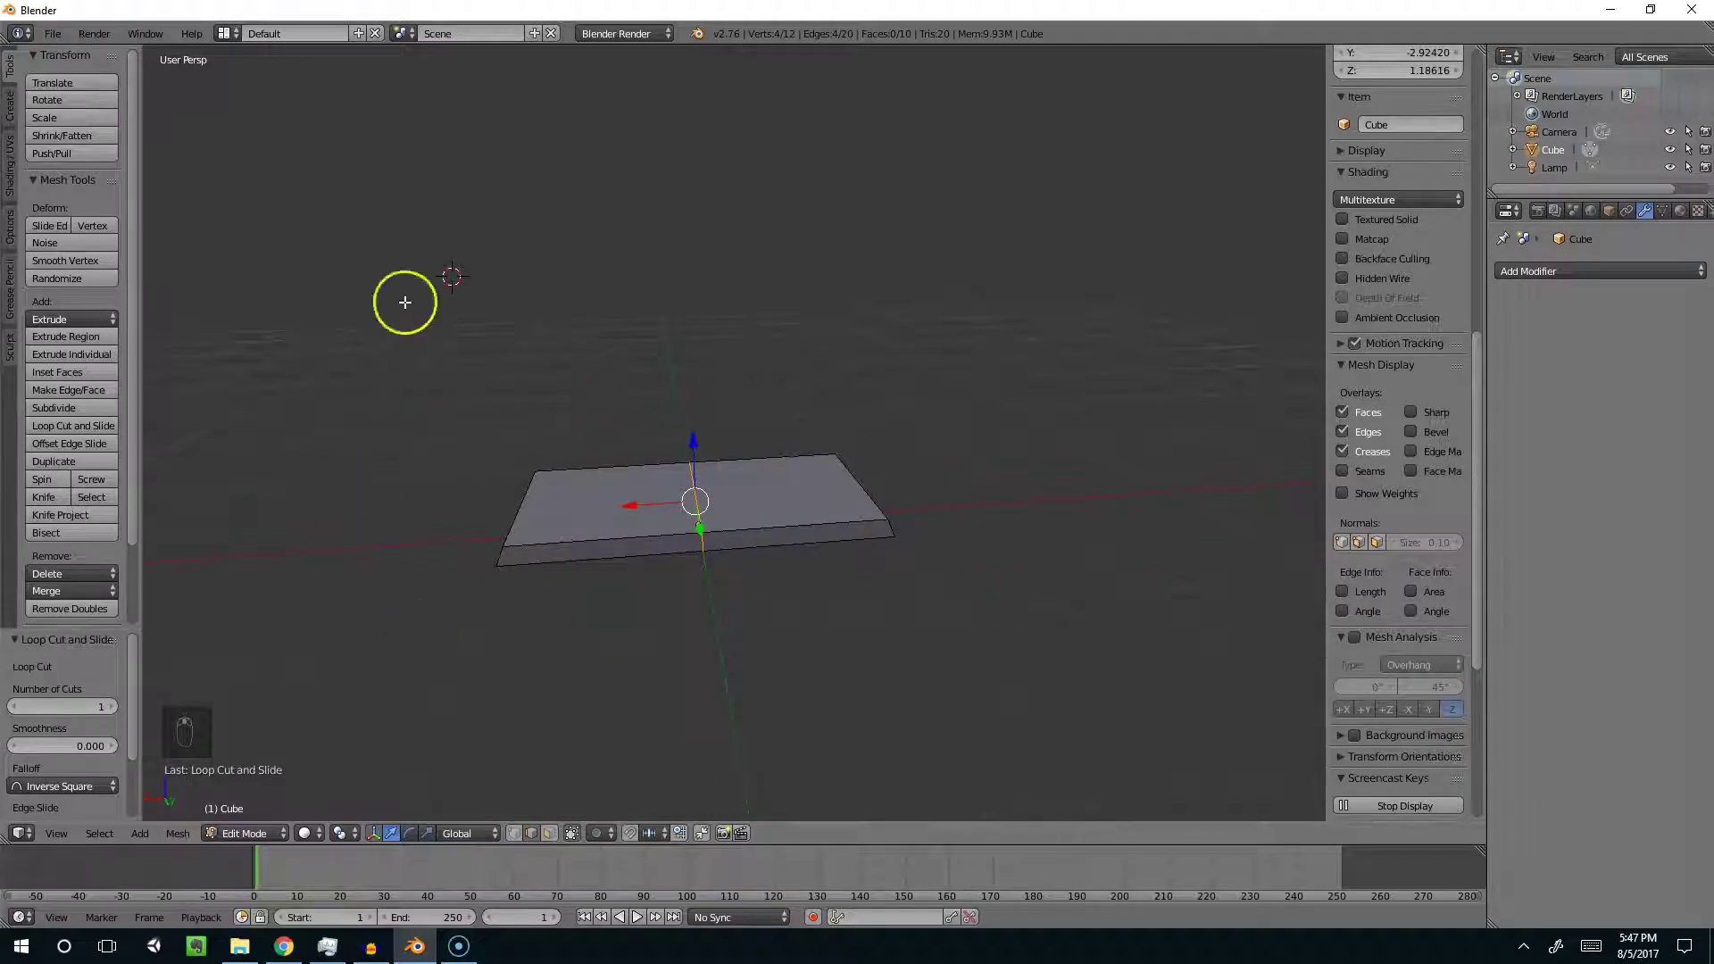
middle_click_drag(642, 517, 846, 437)
left_click(1655, 272)
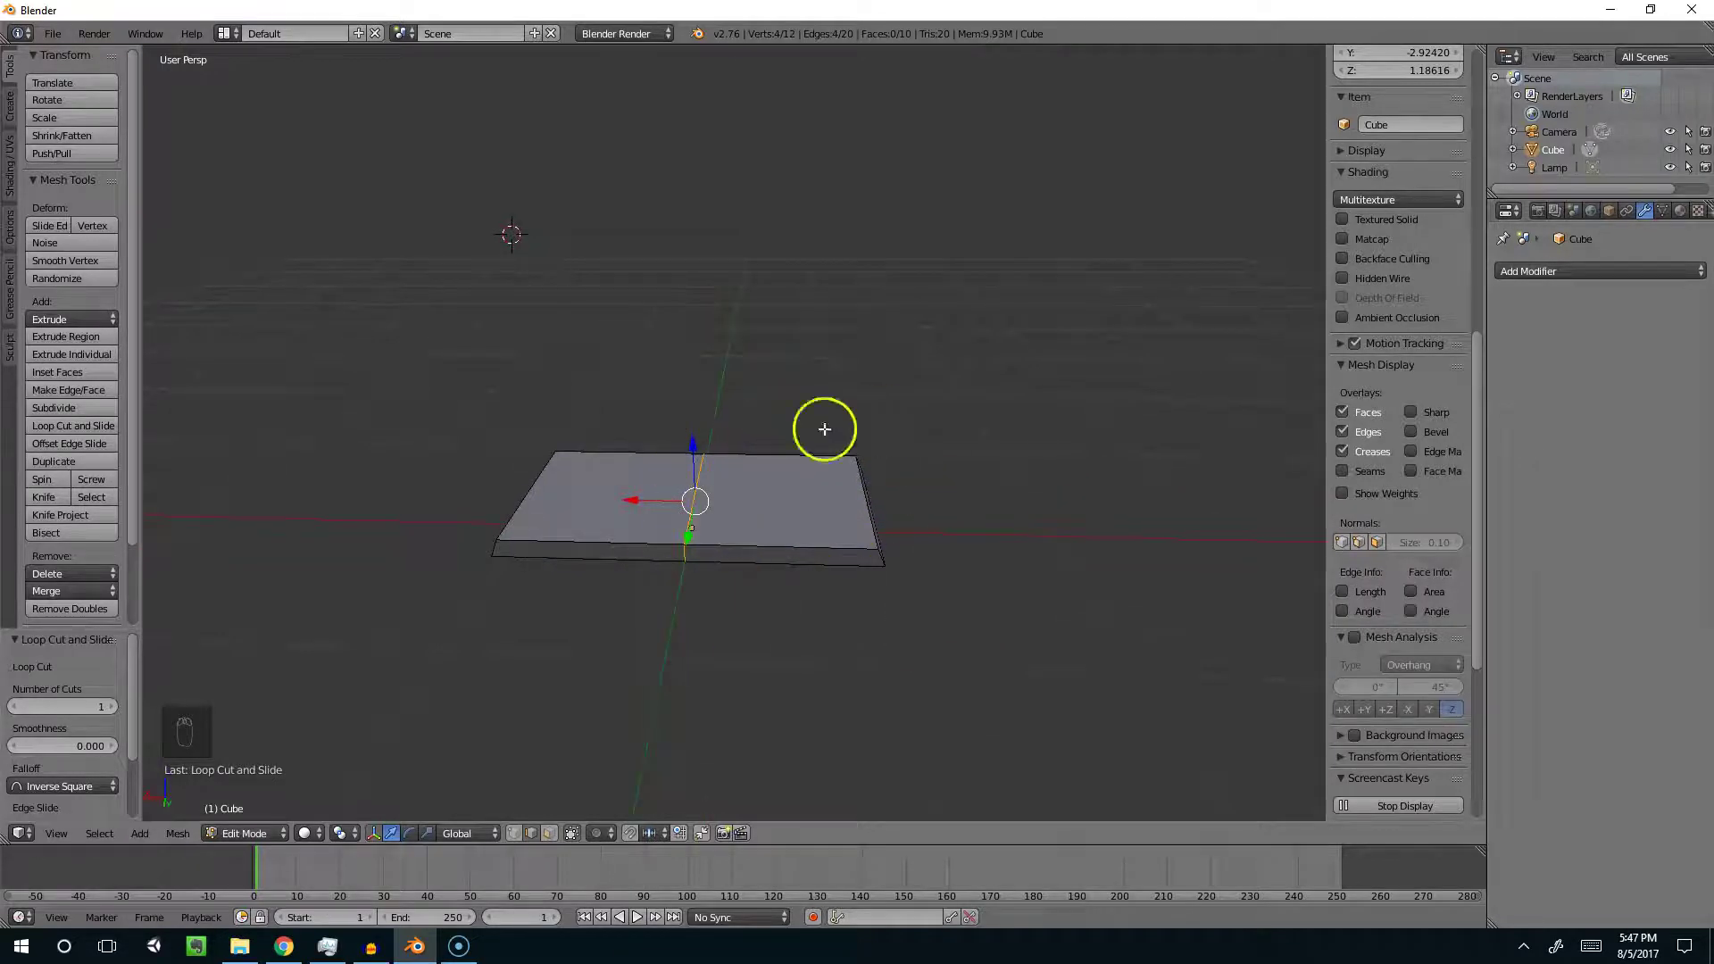
middle_click_drag(828, 464, 823, 592)
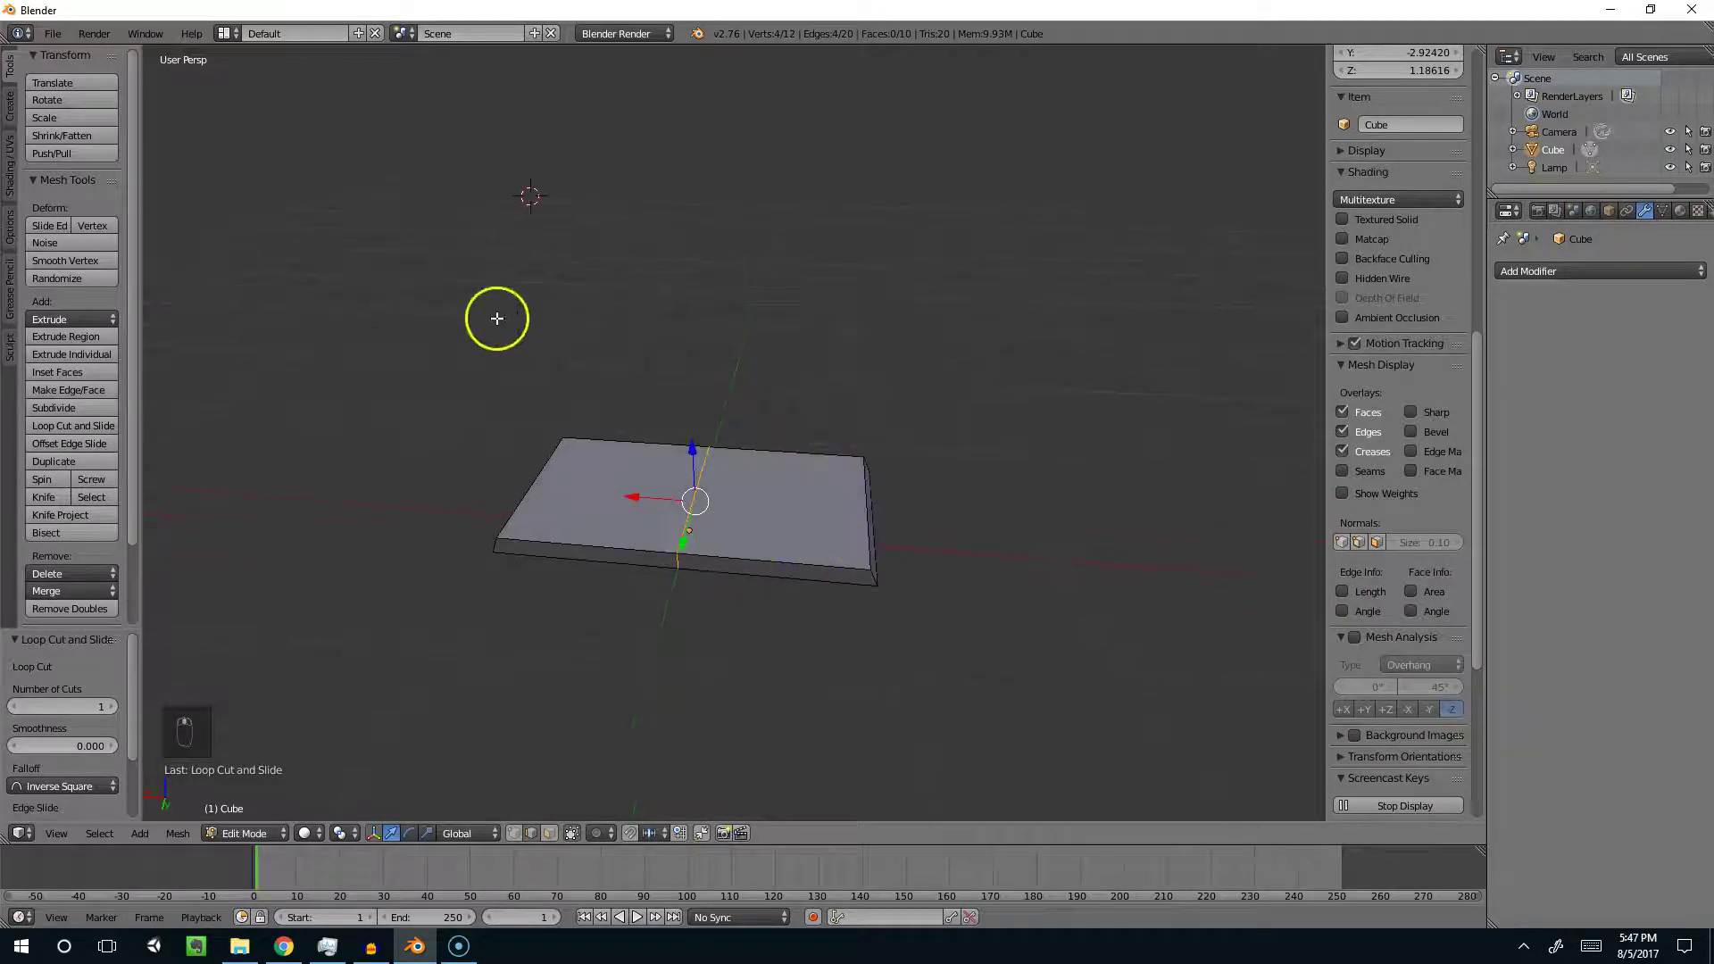
middle_click_drag(465, 552, 589, 522)
Step: In vertex selection mode, select the four end vertices on one side of the loop cut and delete them
key("ctrl+Tab")
middle_click_drag(707, 485, 814, 422)
key("ctrl+Tab")
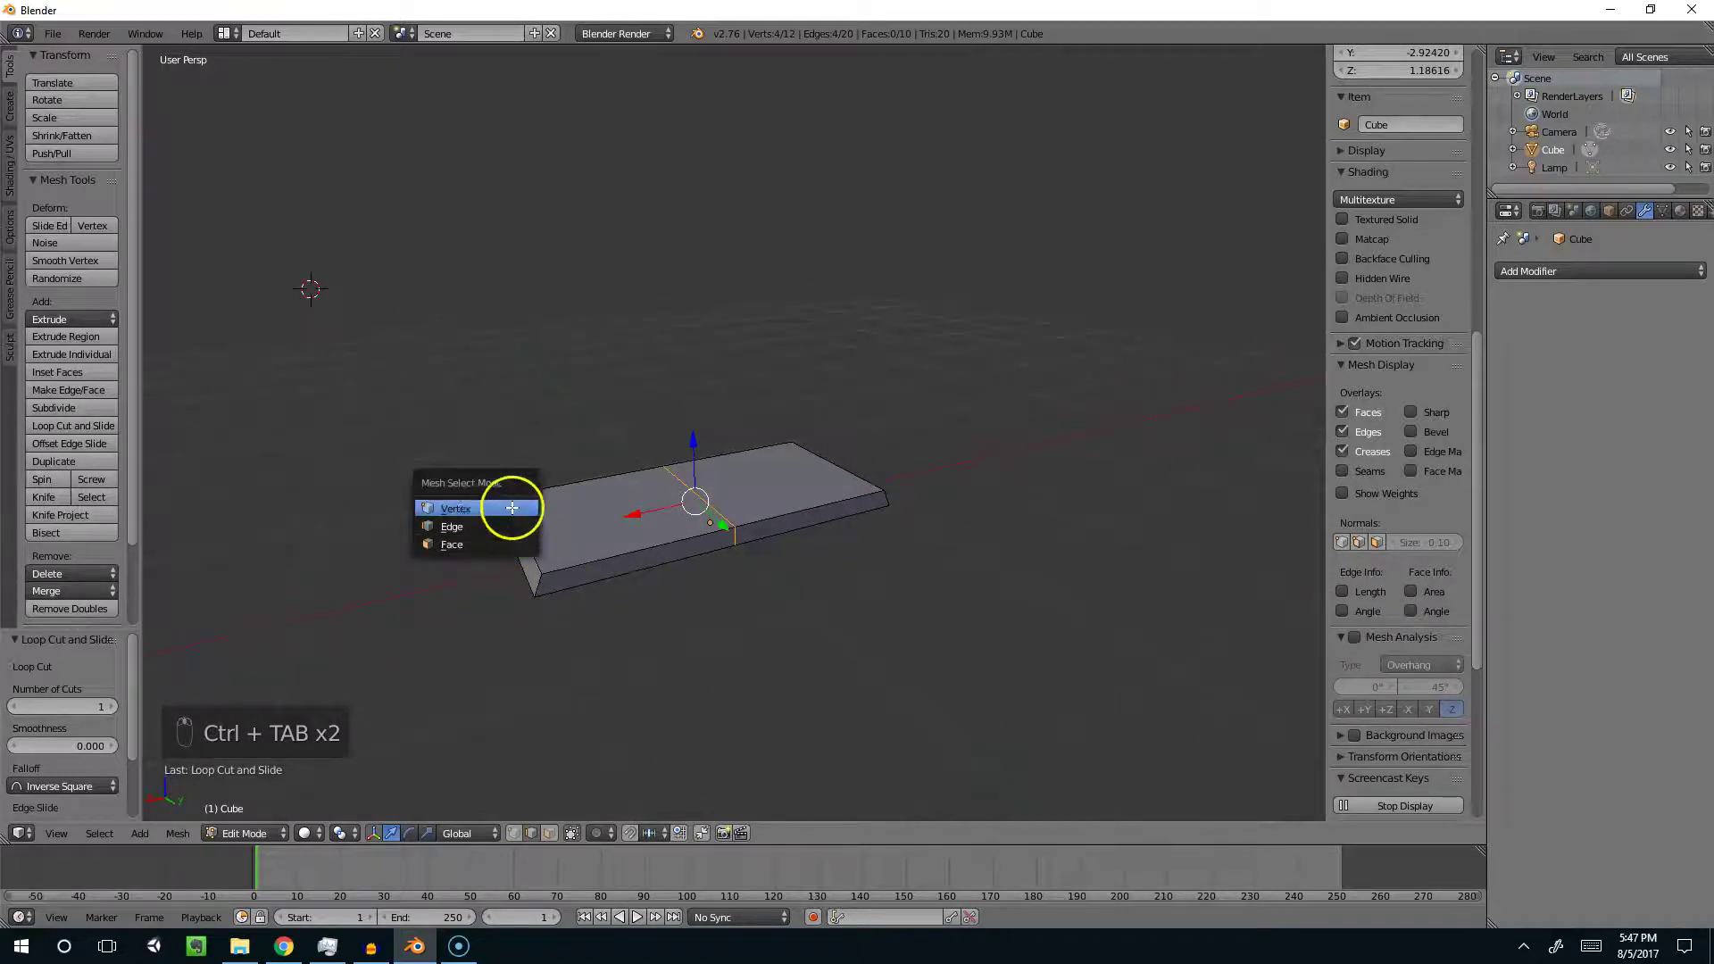
left_click(478, 508)
right_click(542, 572)
right_click(538, 604, "shift")
right_click(490, 537, "shift")
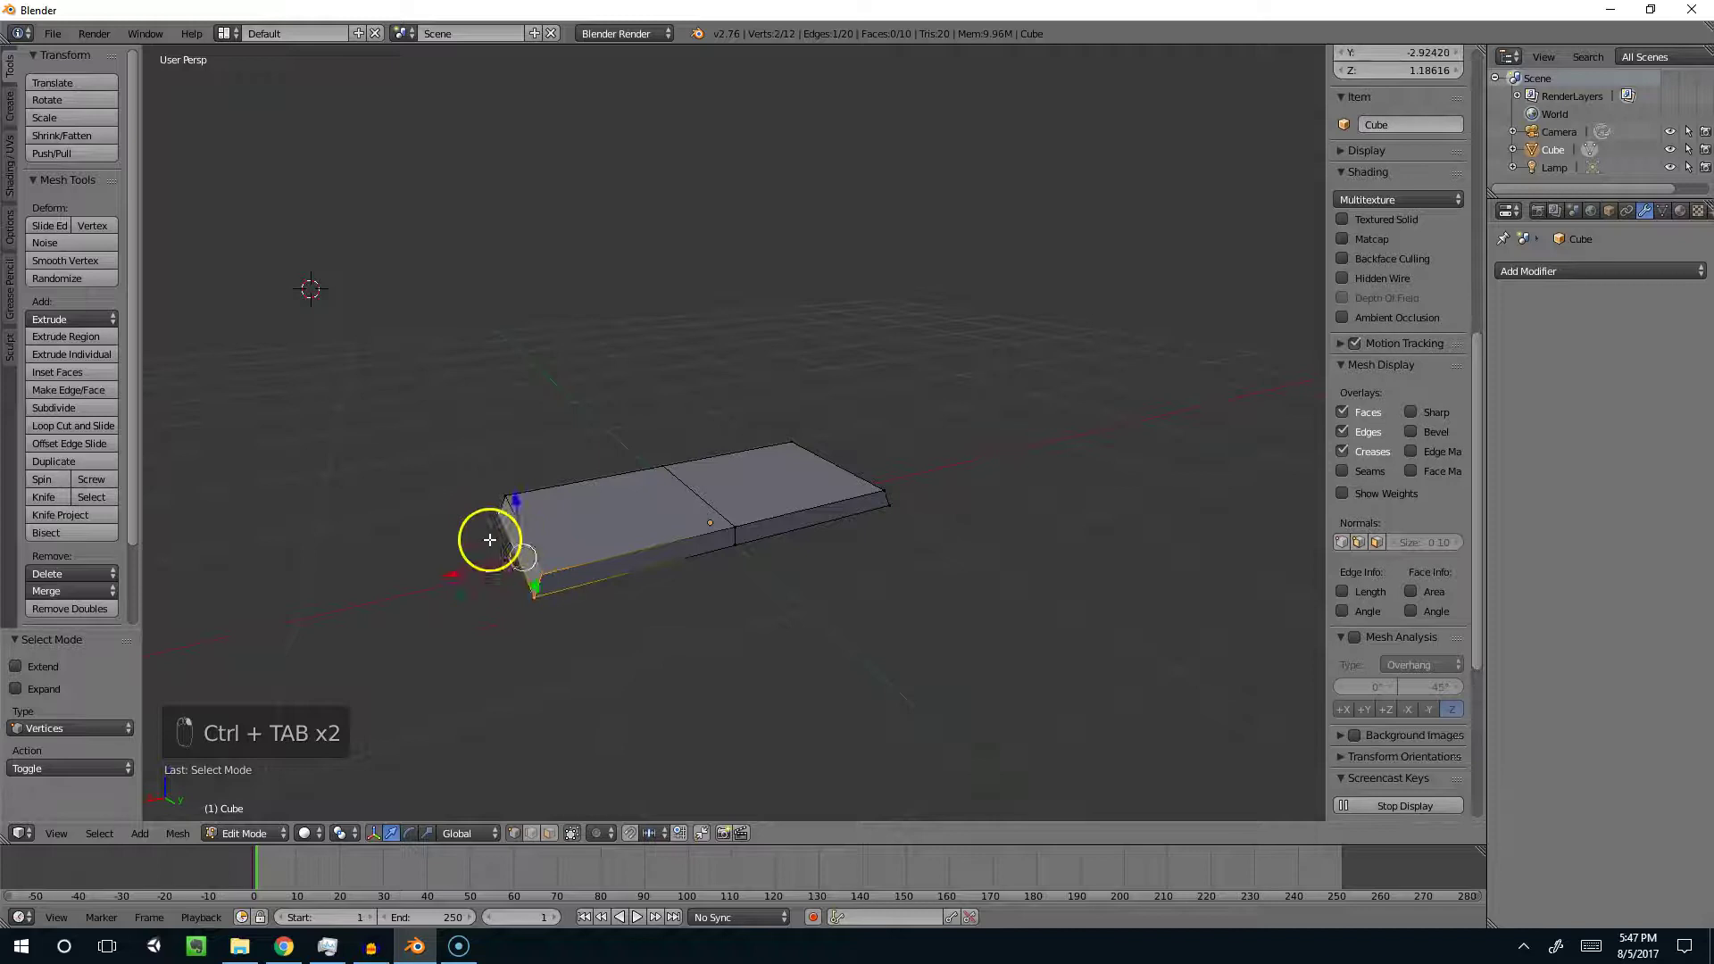
right_click(506, 498, "shift")
key("x")
left_click(708, 501)
Step: Add a Mirror modifier to the remaining half of the slab
scroll(708, 508, "up", 3)
middle_click_drag(754, 529, 1277, 415)
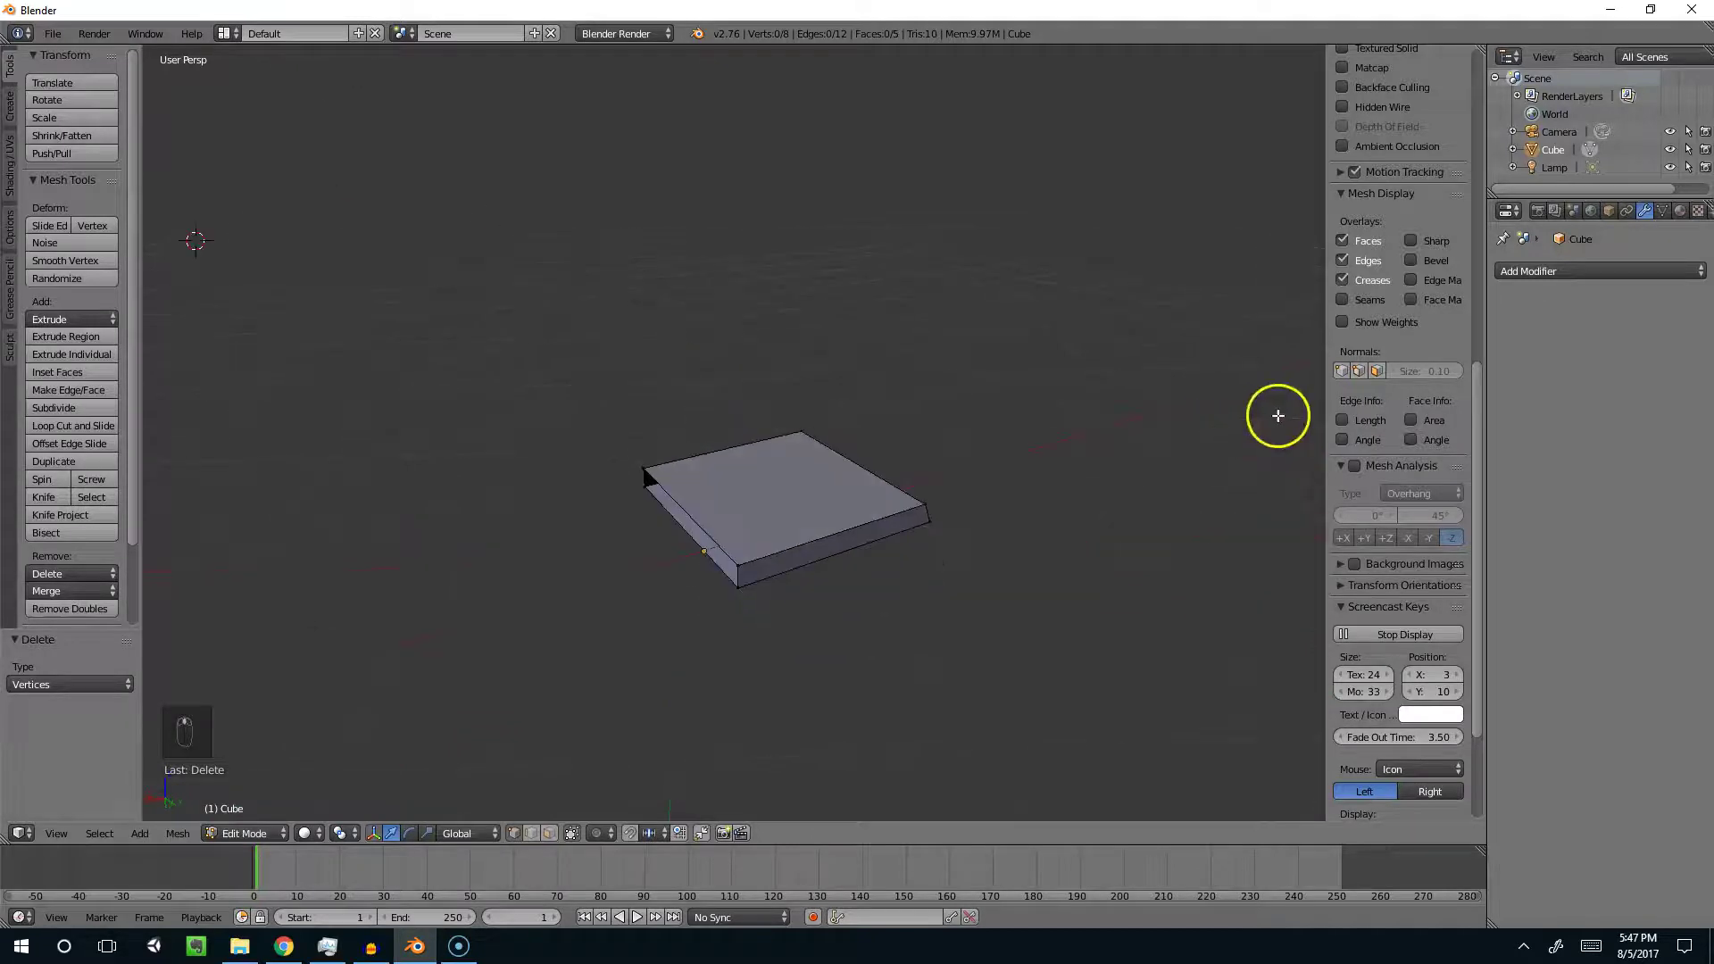
left_click(1635, 271)
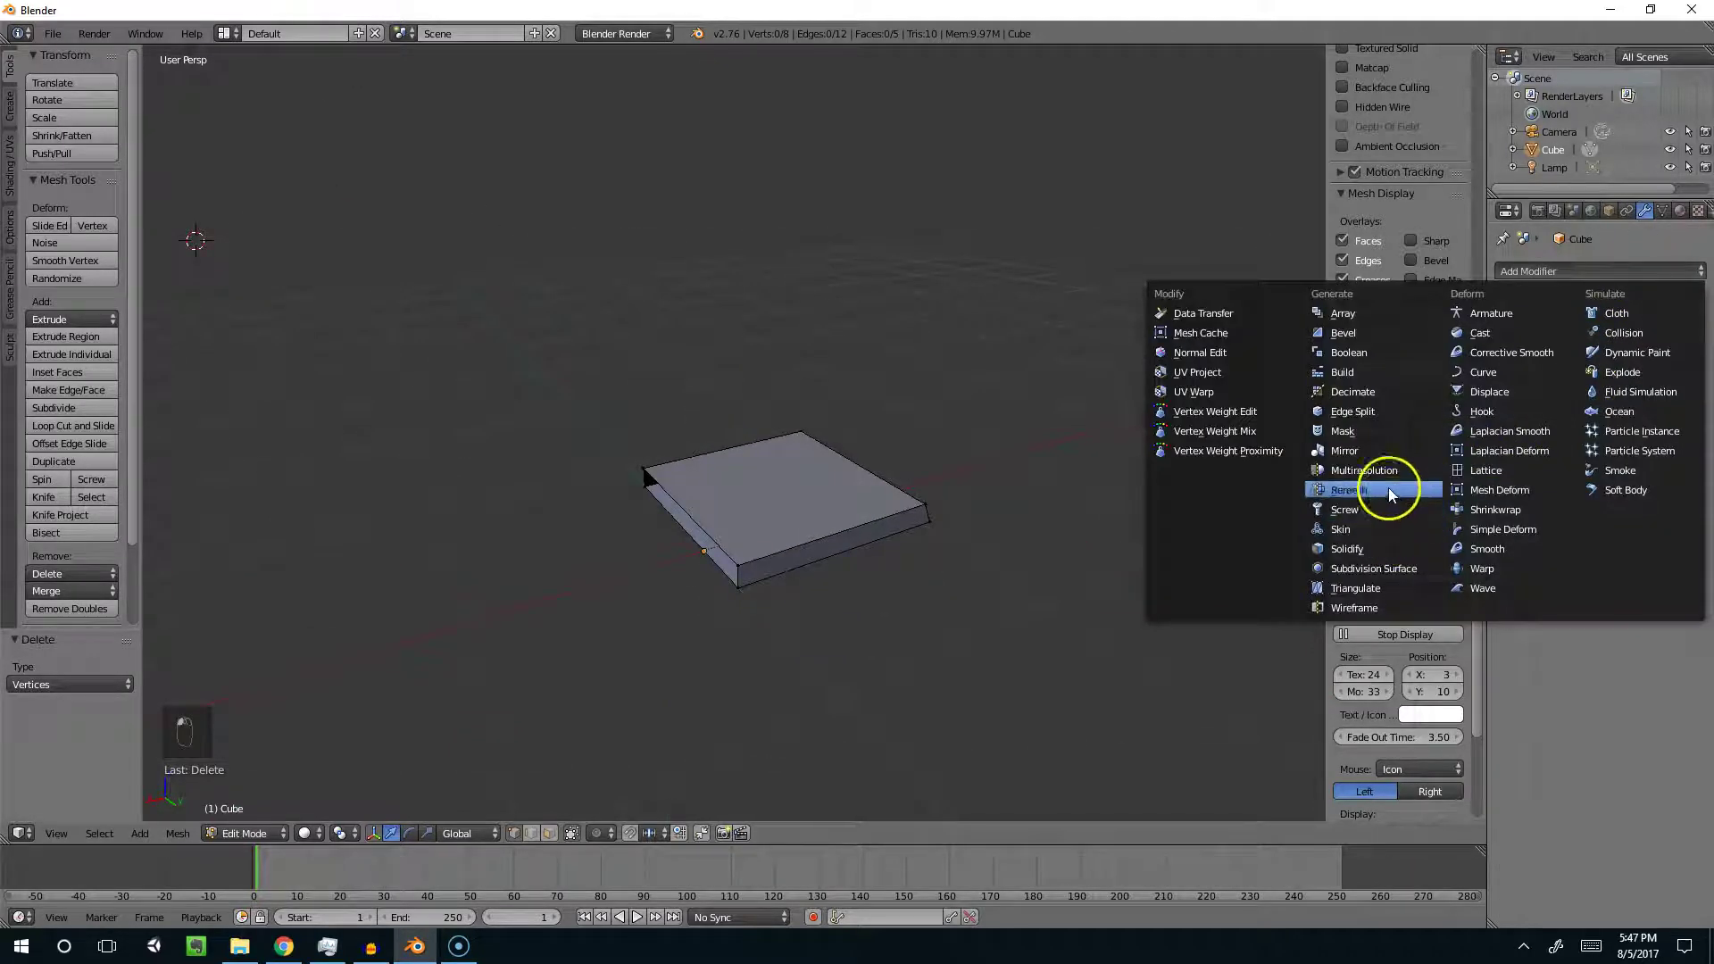
left_click(1357, 451)
middle_click_drag(988, 486, 446, 529)
middle_click_drag(530, 432, 719, 534)
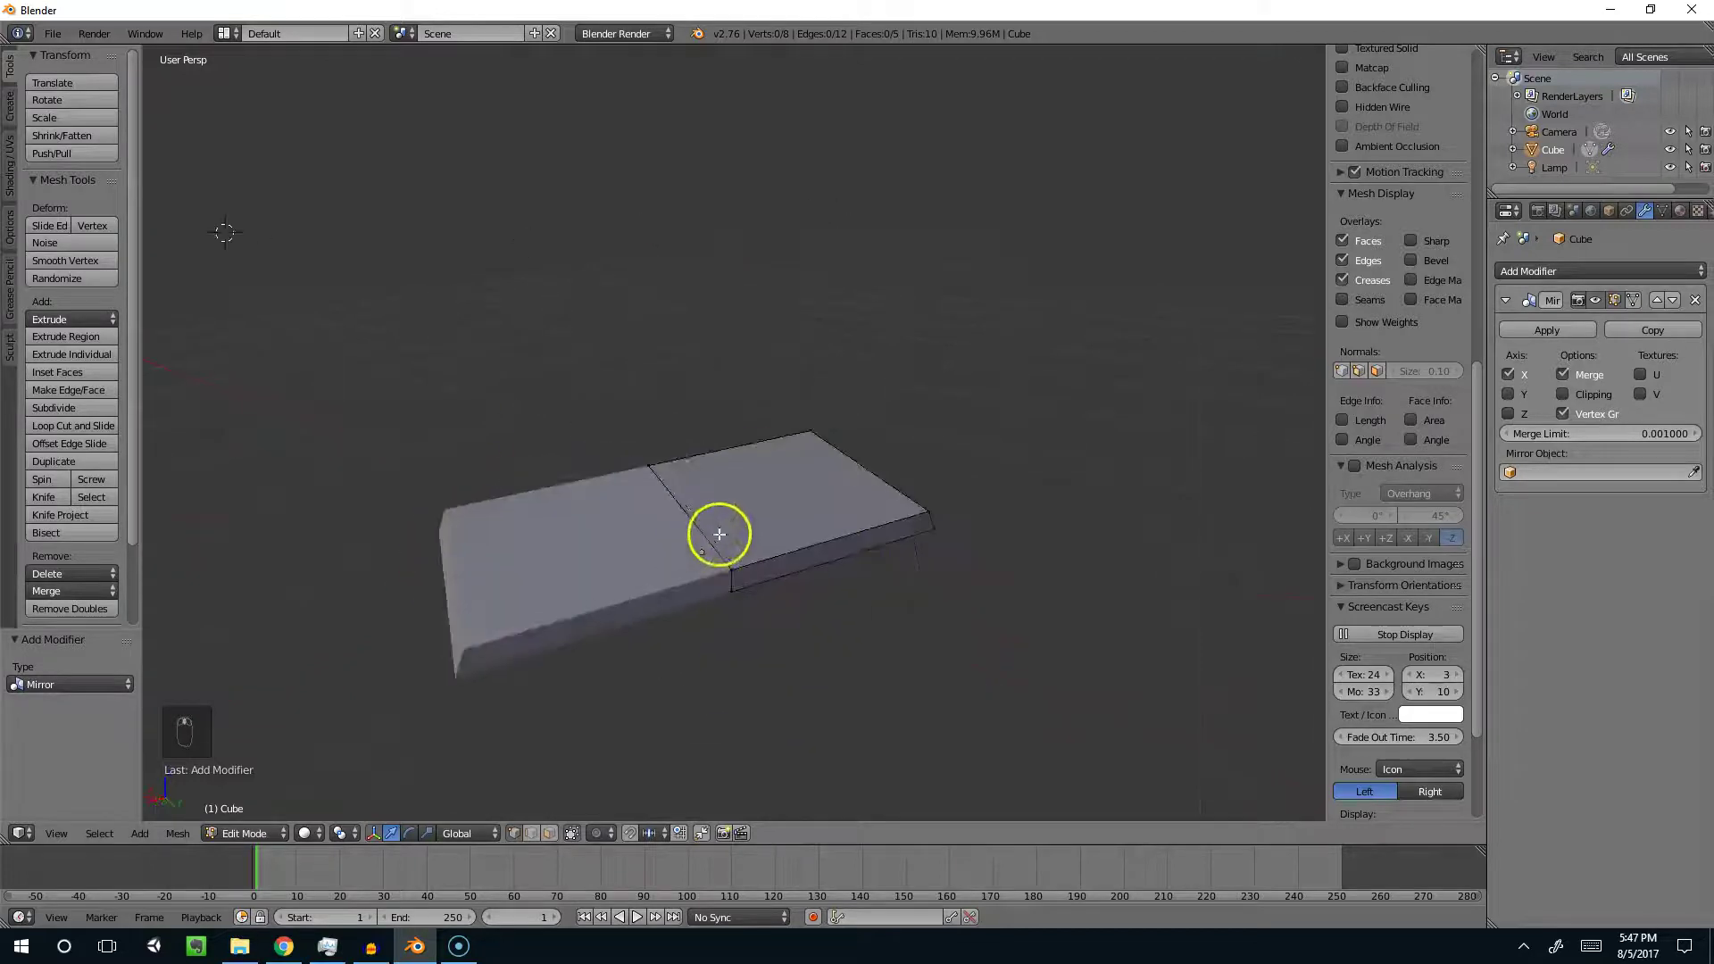
middle_click_drag(543, 617, 780, 459)
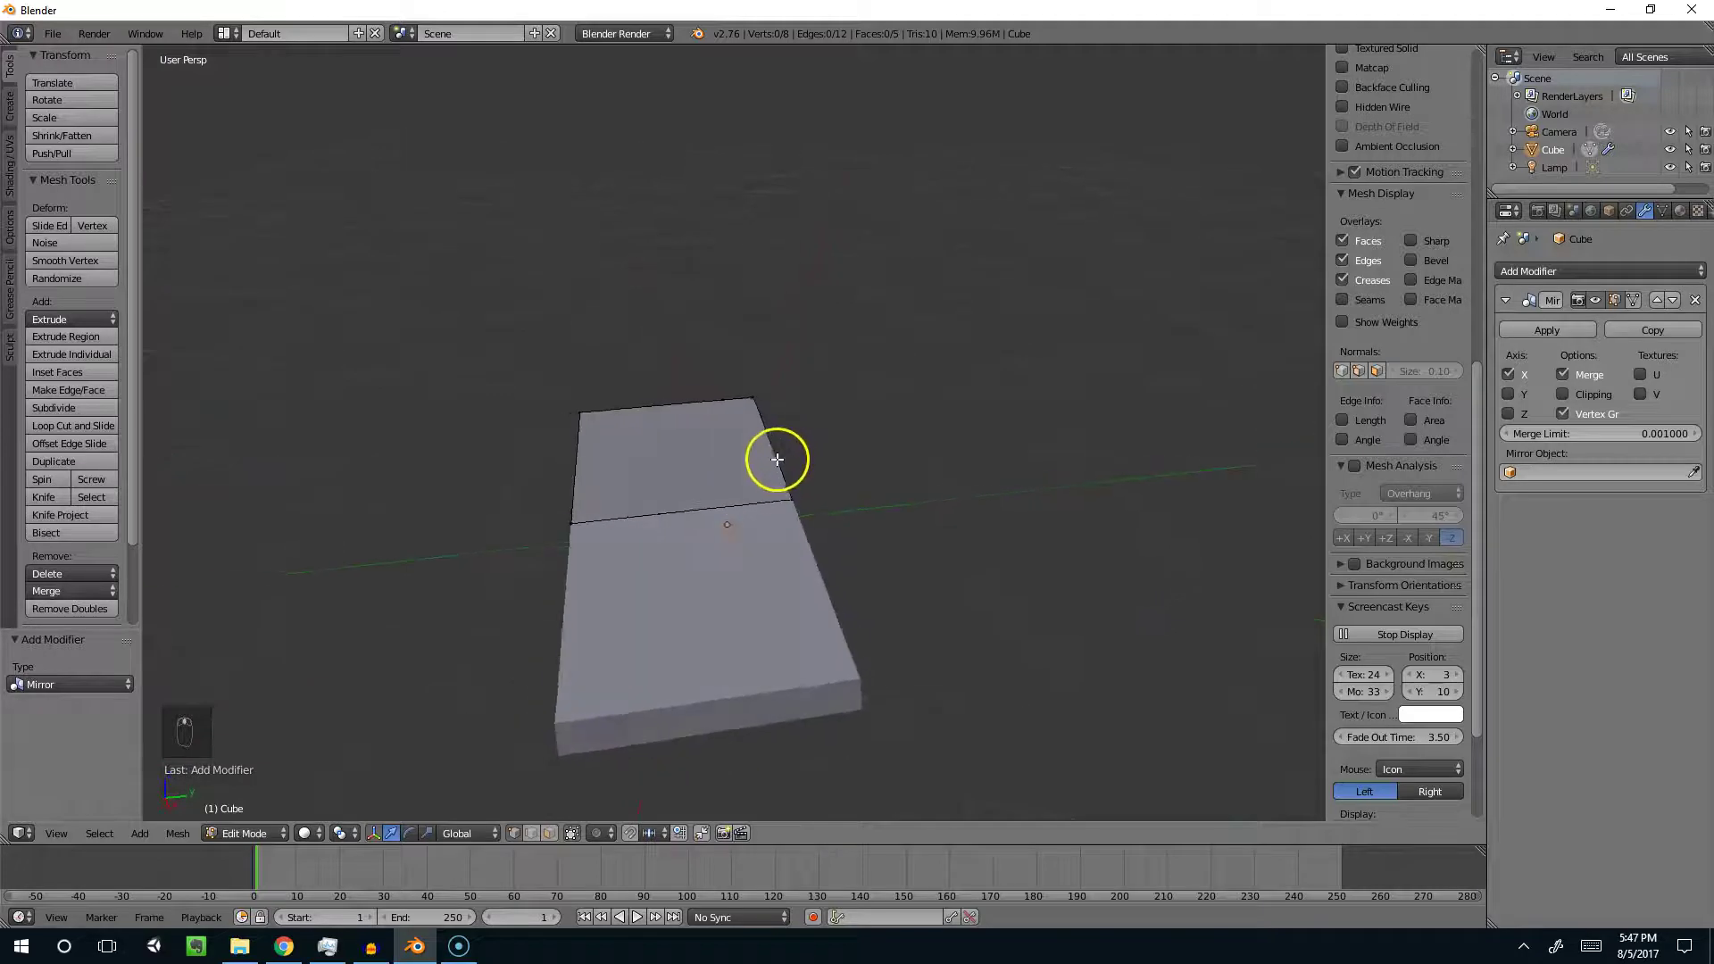
key("shift+a")
left_click(729, 383)
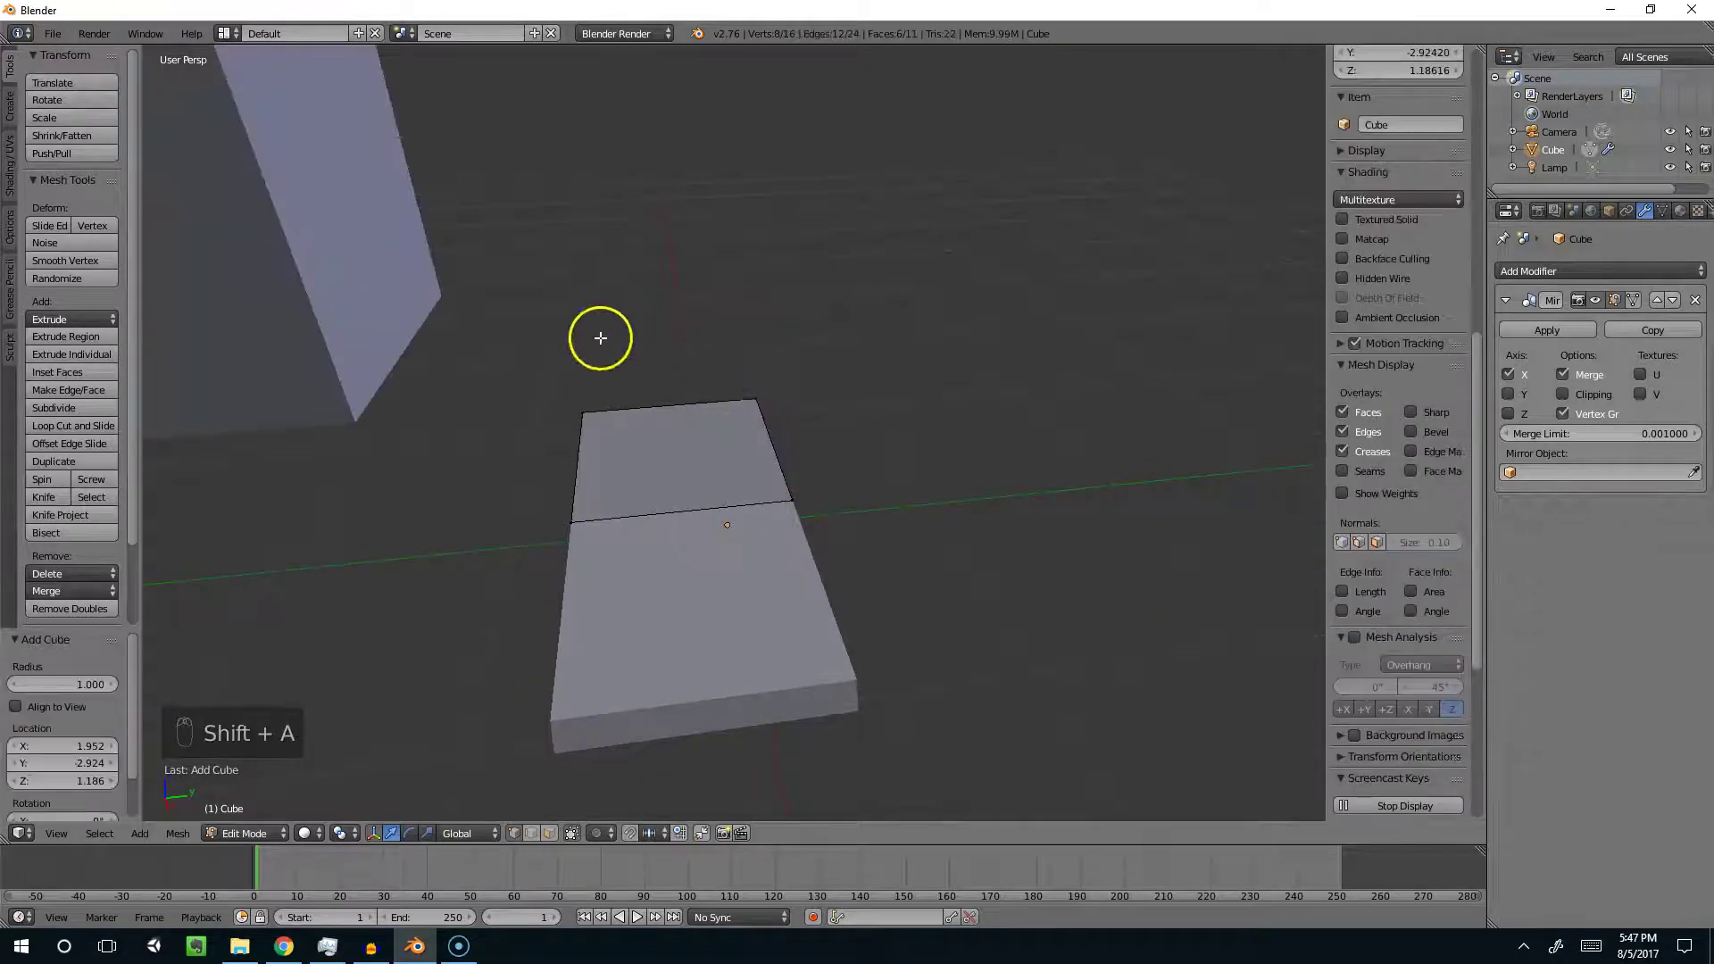
scroll(486, 294, "down", 3)
key("Tab")
key("Tab")
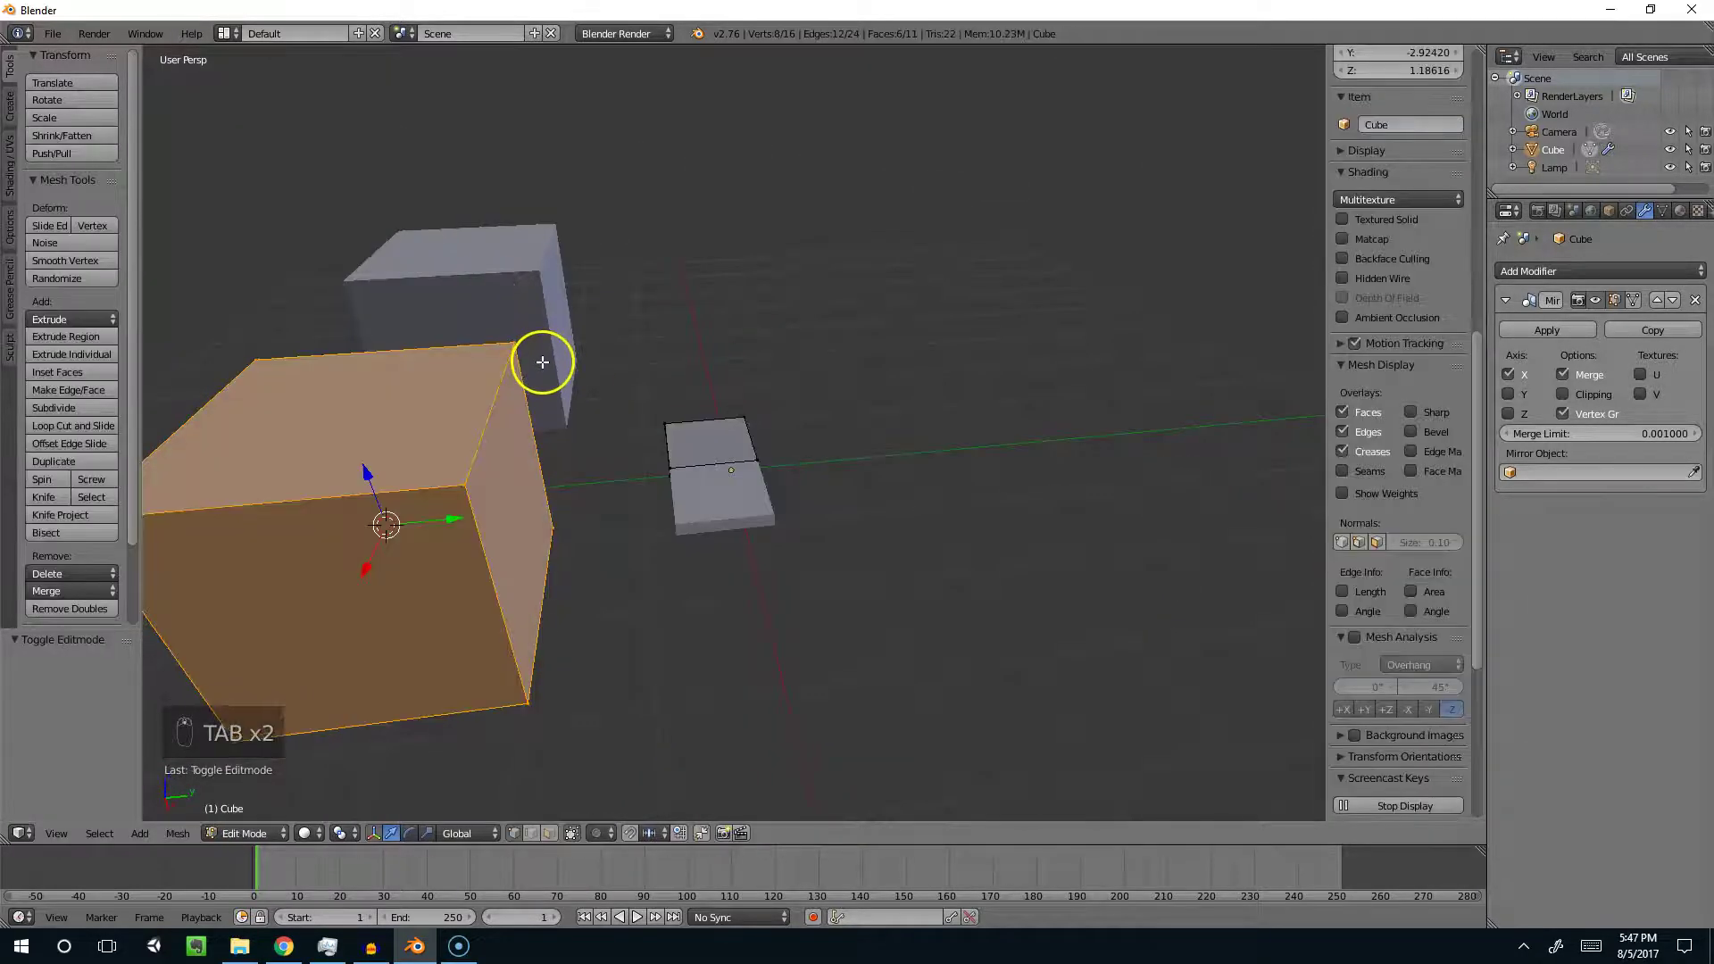
key("ctrl+z")
key("ctrl+z")
key("ctrl+z")
Step: In object mode, add a new cube mesh as a separate object and enter edit mode on it
key("Tab")
scroll(798, 447, "up", 2)
key("Tab")
key("Tab")
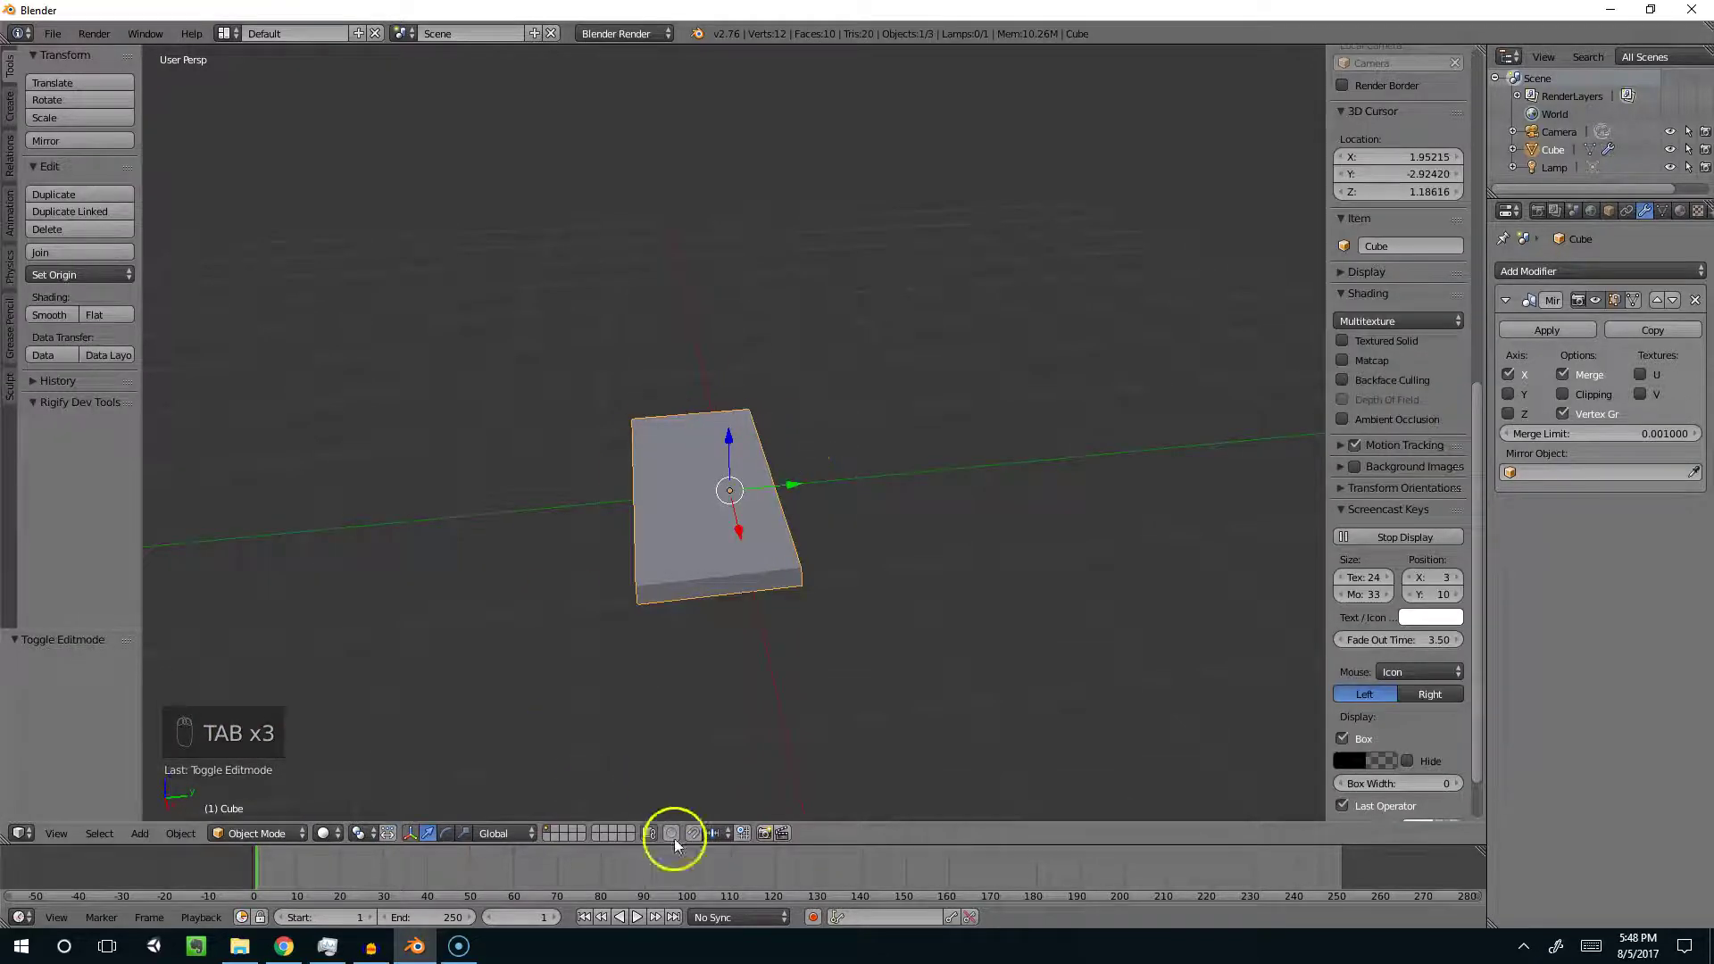
scroll(675, 593, "down", 1)
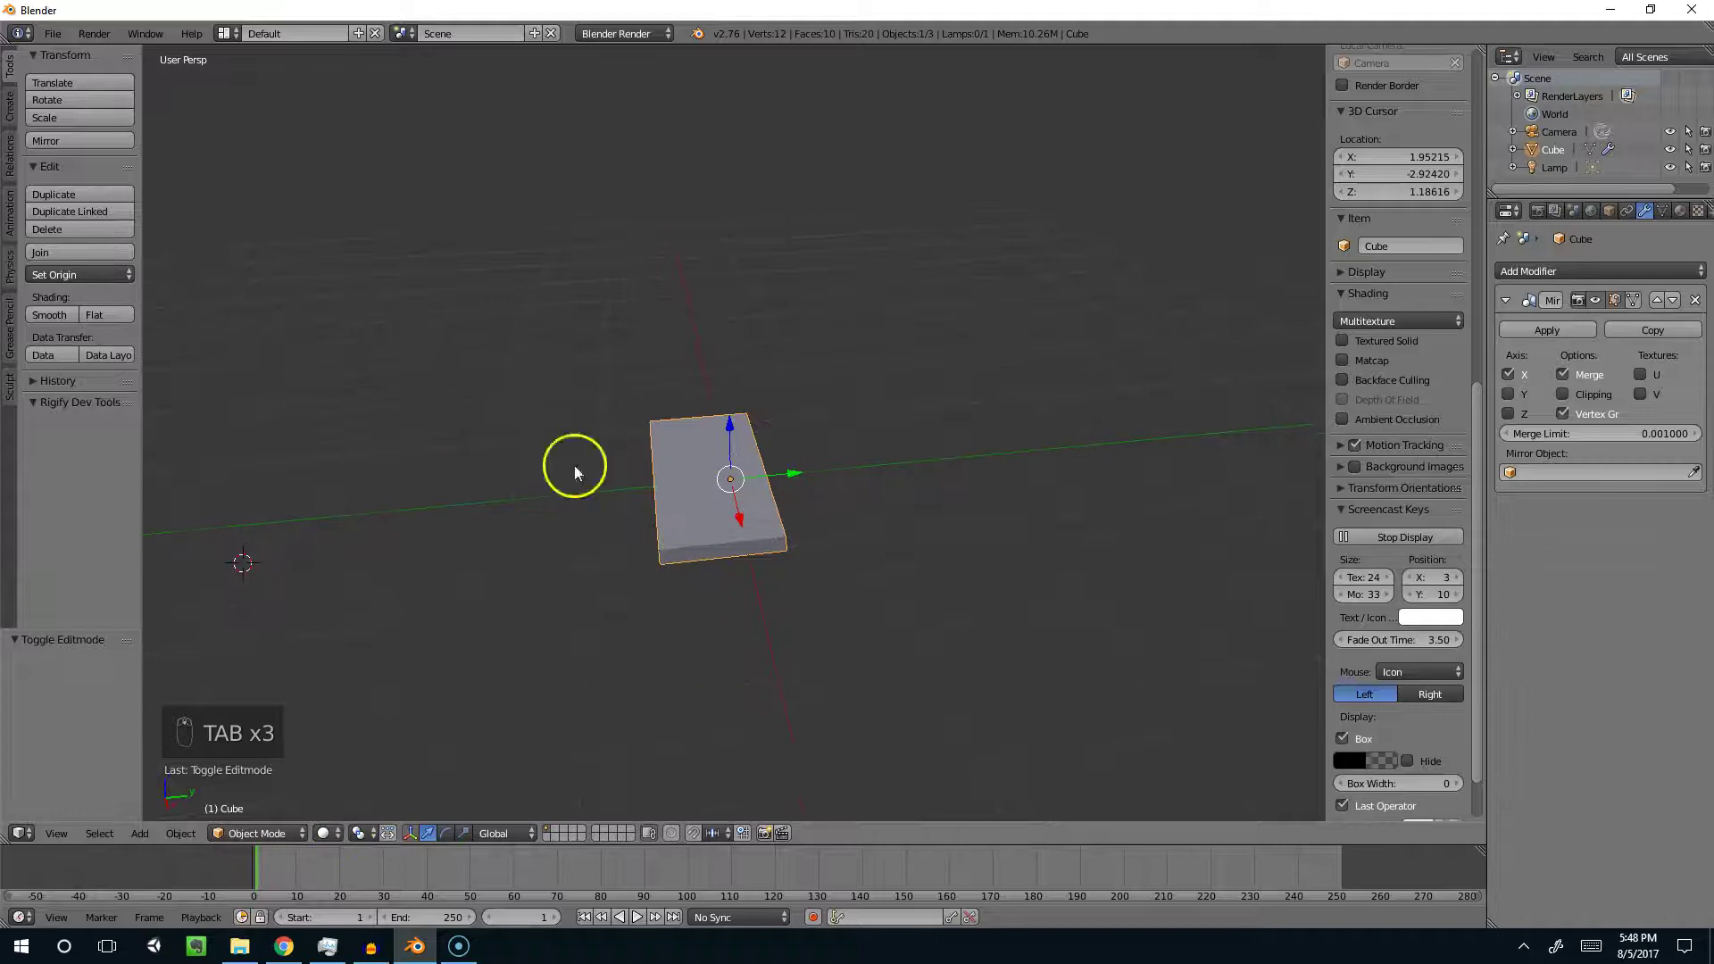
middle_click_drag(586, 513, 524, 527)
key("shift+a")
mouse_move(524, 528)
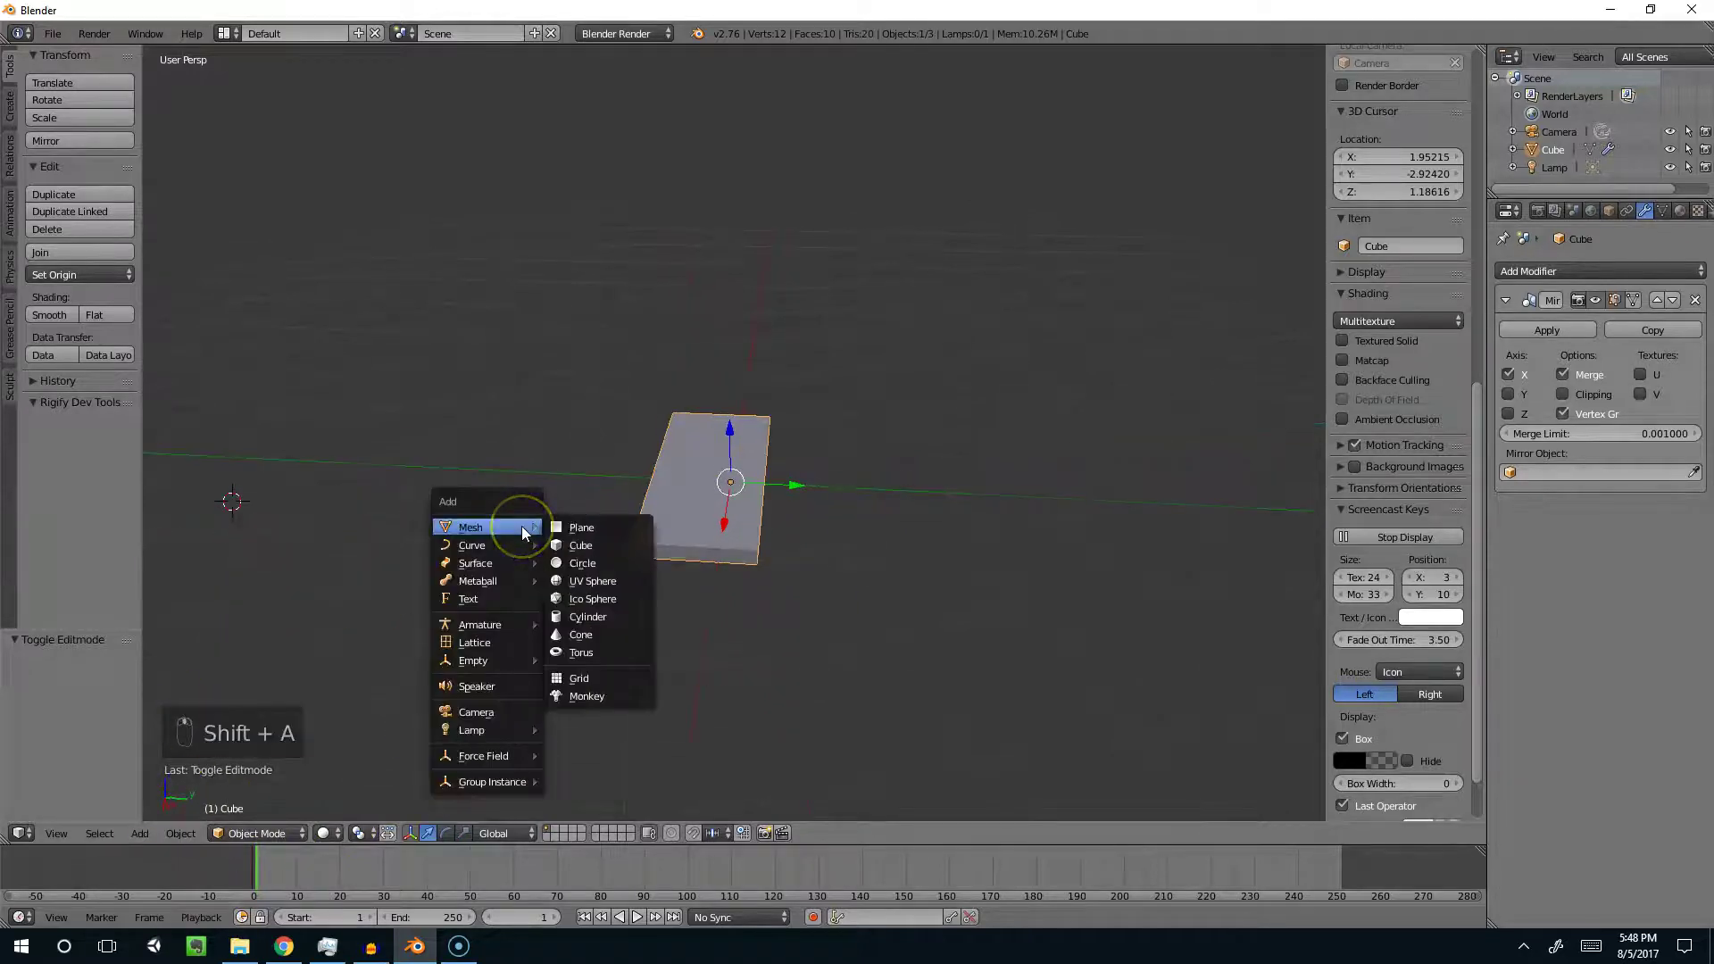
left_click(594, 547)
scroll(617, 509, "down", 4)
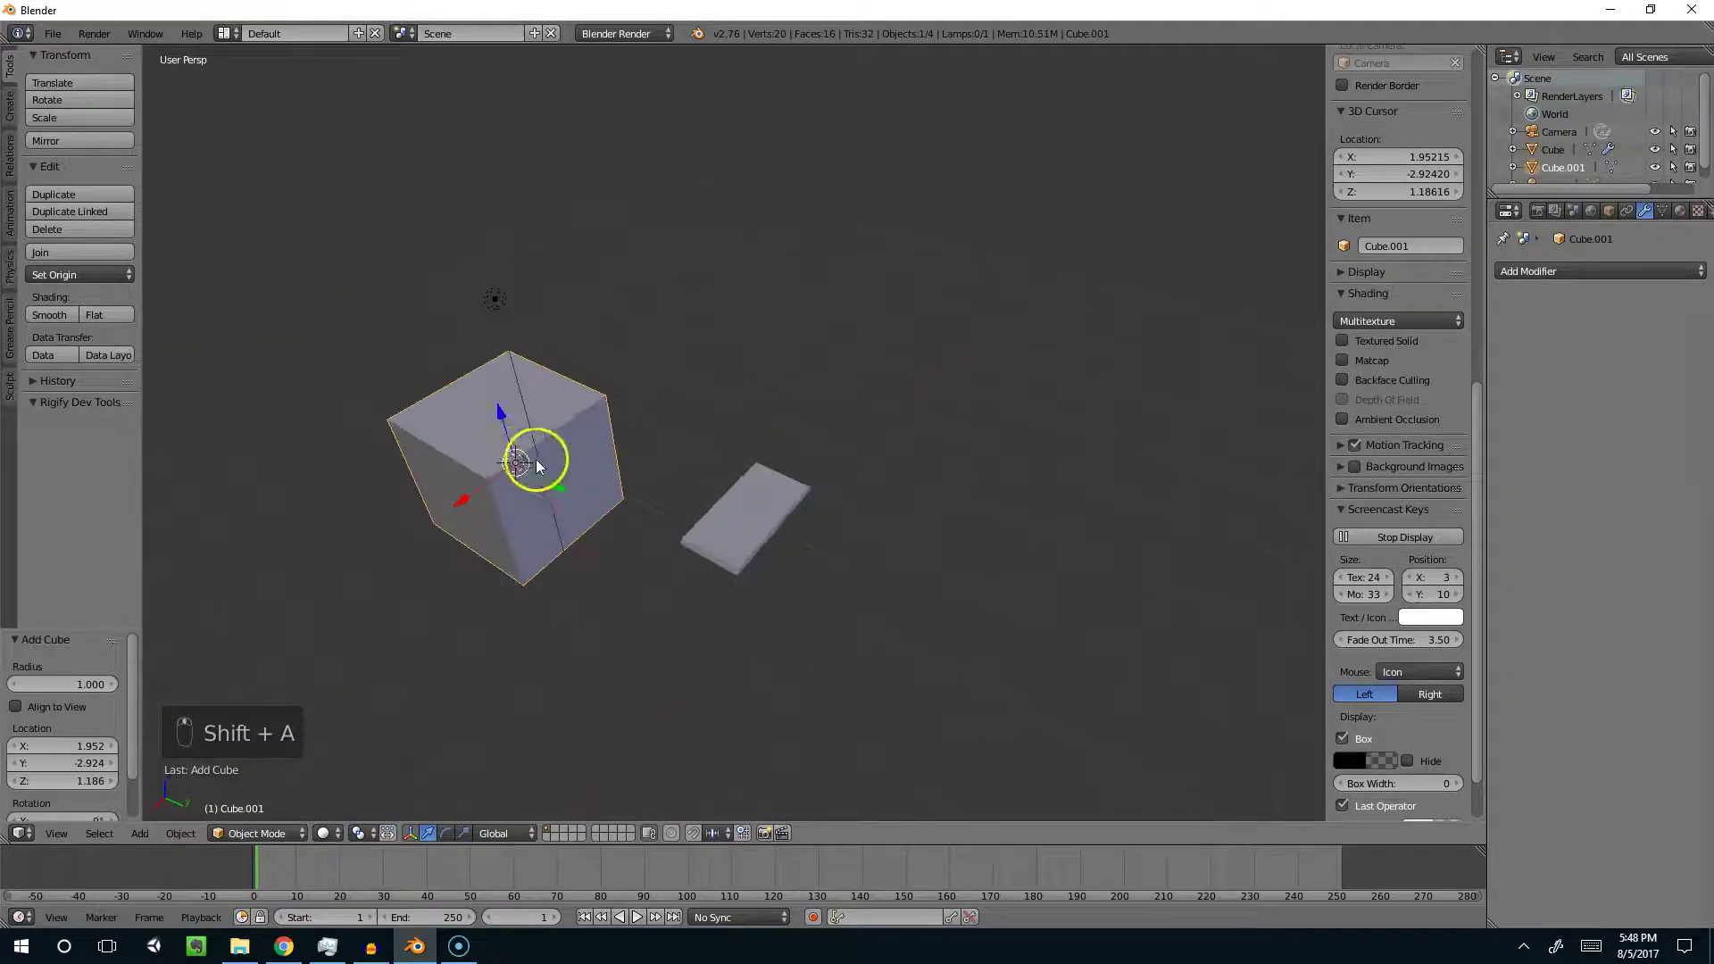
scroll(559, 447, "up", 6)
key("Tab")
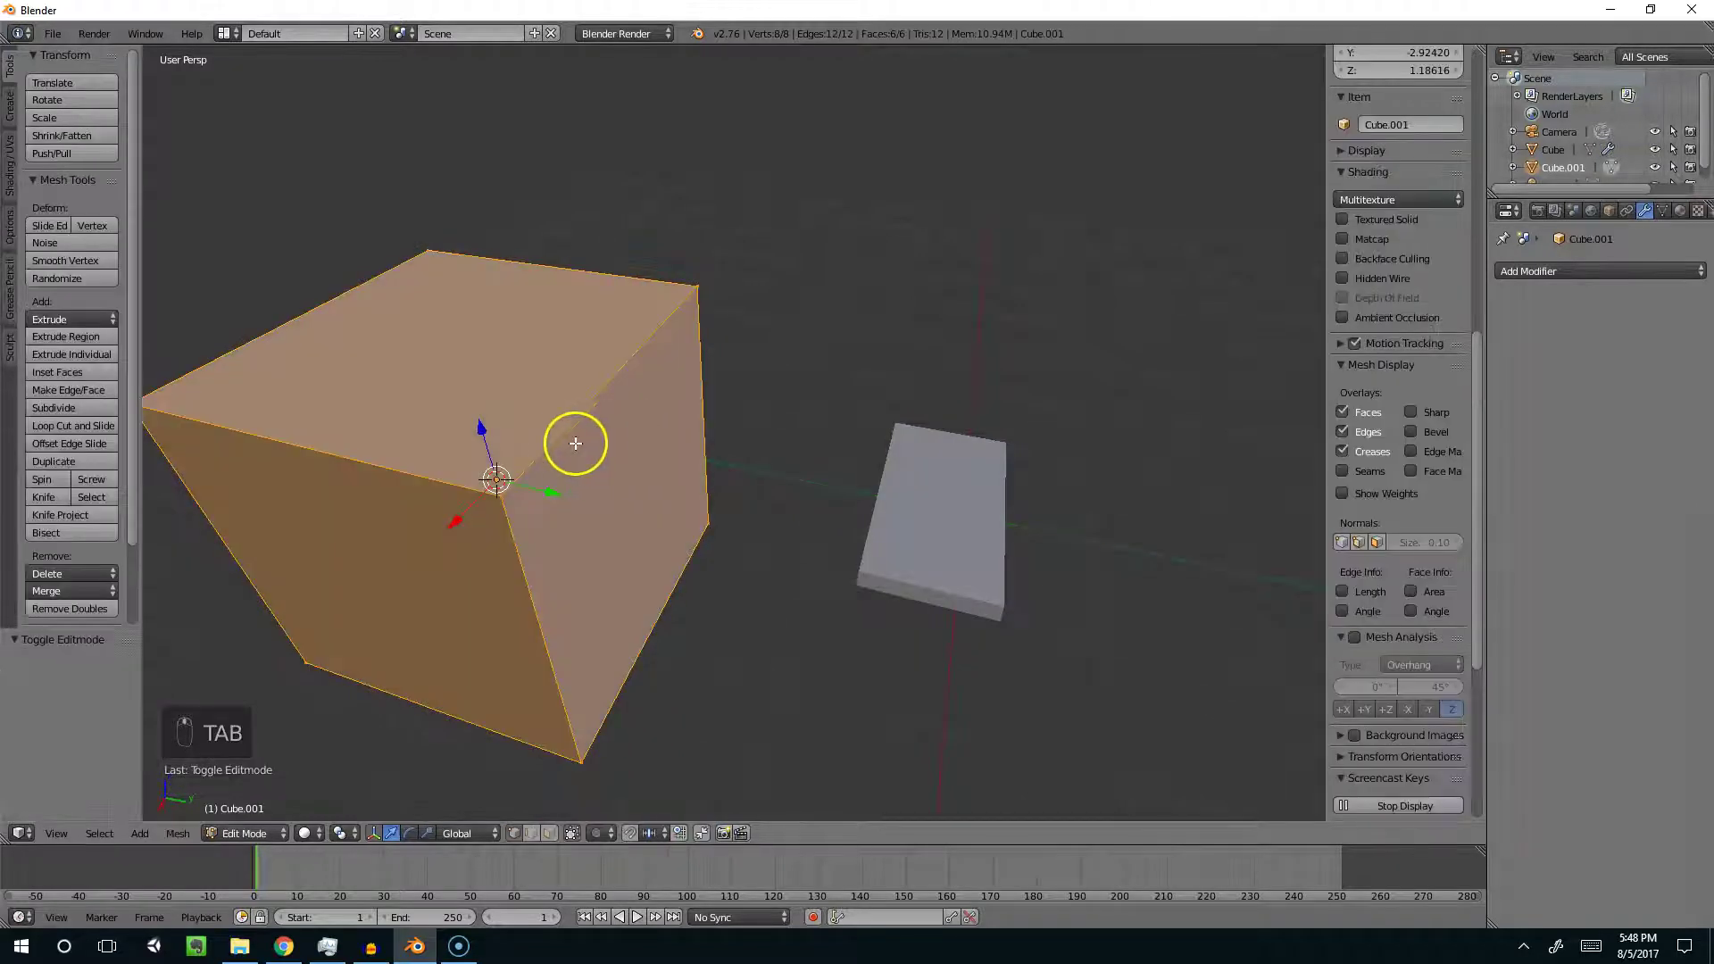
Step: Add a single loop cut down the middle of the second cube
key("ctrl+r")
left_click(368, 439)
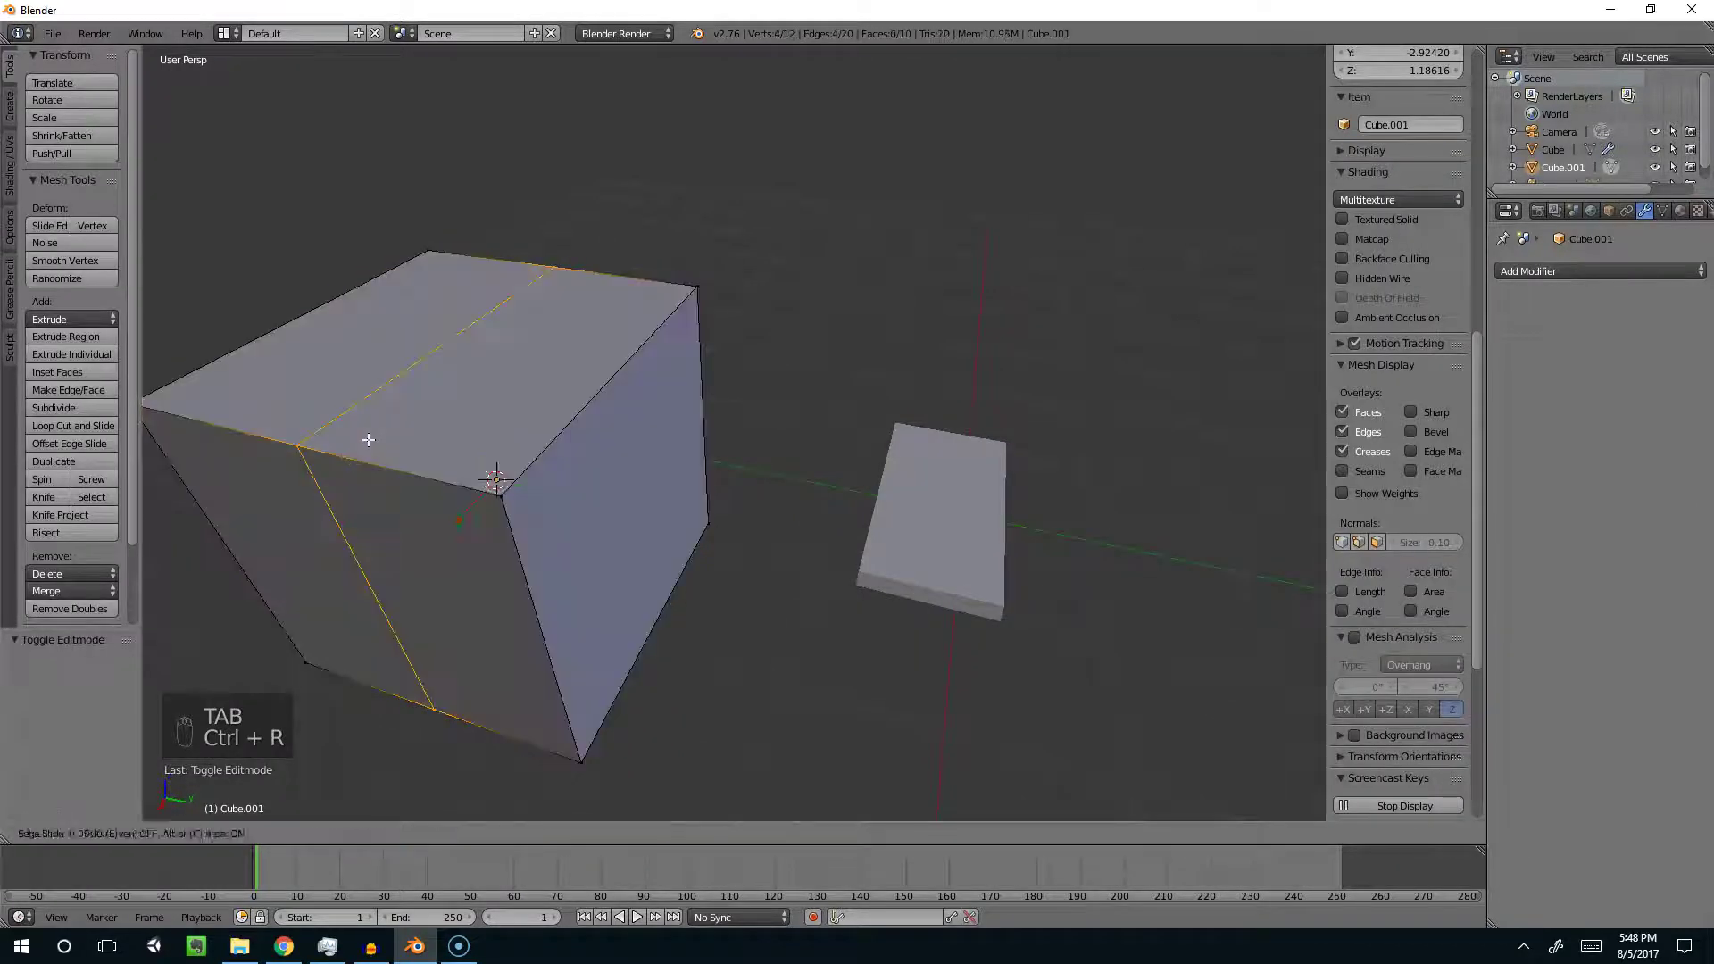
left_click(368, 437)
Step: Select the vertices on one side of the cube's loop cut, delete them, and return to object mode
scroll(368, 437, "down", 3)
right_click(486, 421)
middle_click_drag(367, 438, 547, 574)
right_click(494, 357, "shift")
right_click(459, 524, "shift")
key("x")
left_click(463, 530)
middle_click_drag(727, 509, 738, 413)
key("Tab")
middle_click_drag(897, 406, 875, 382)
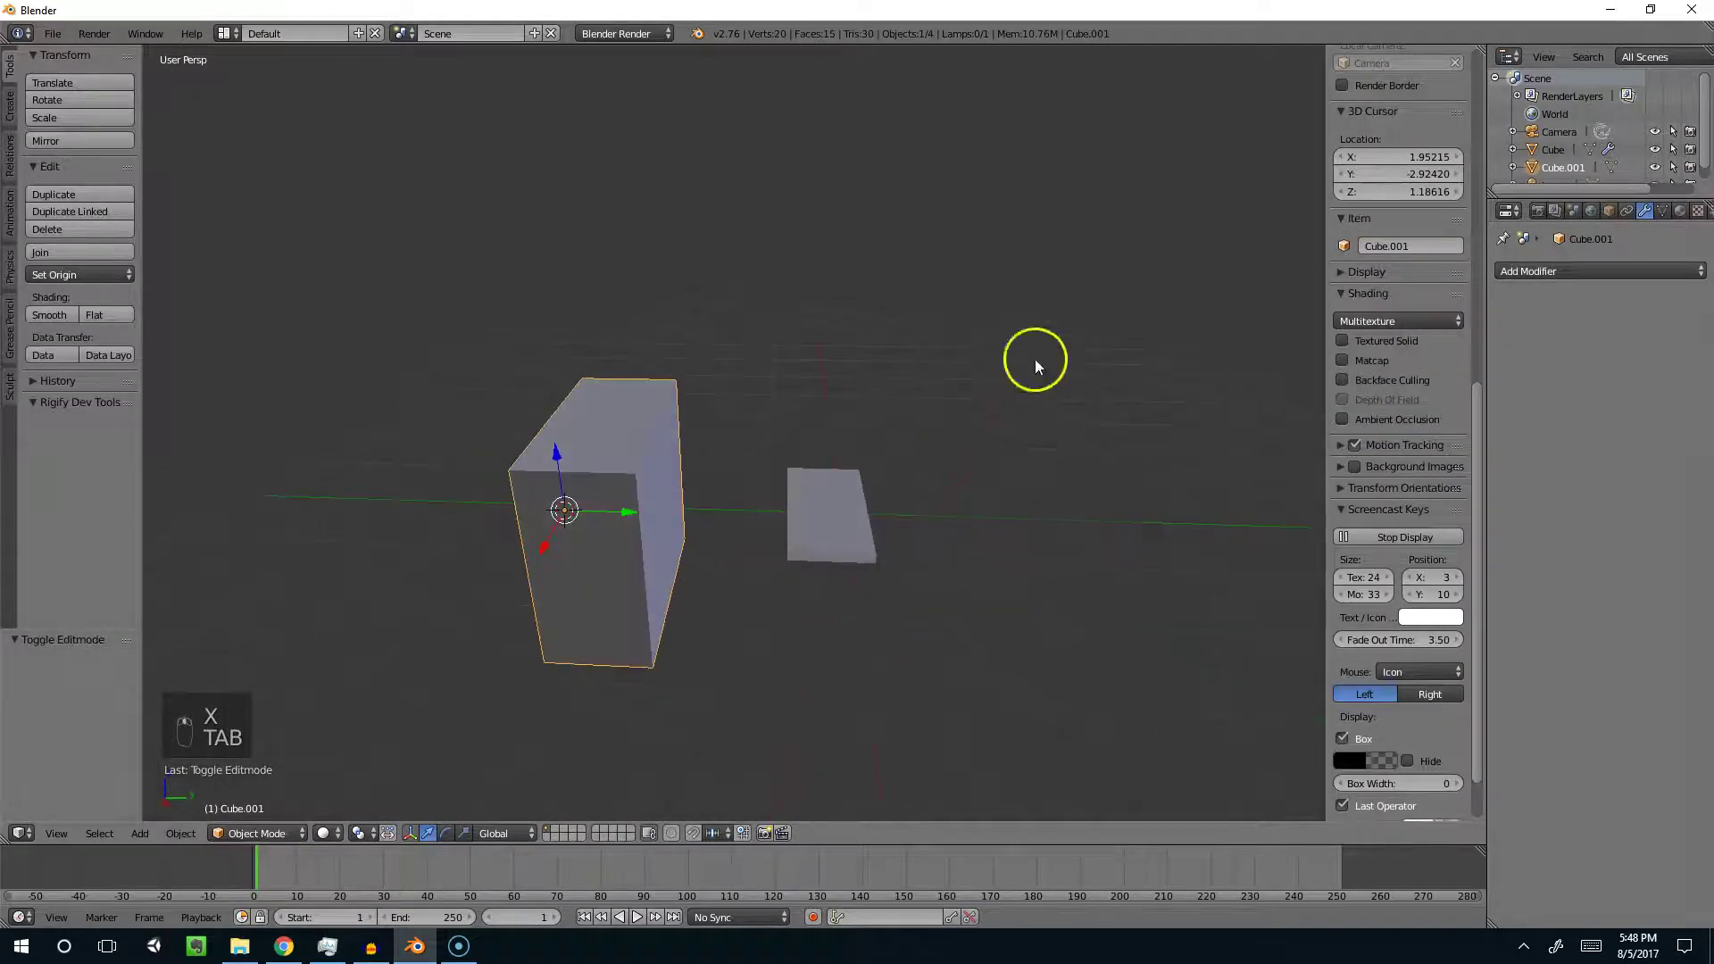
Step: Add a Mirror modifier to the remaining half of the second cube
left_click(1556, 272)
left_click(1351, 451)
middle_click_drag(754, 467, 818, 533)
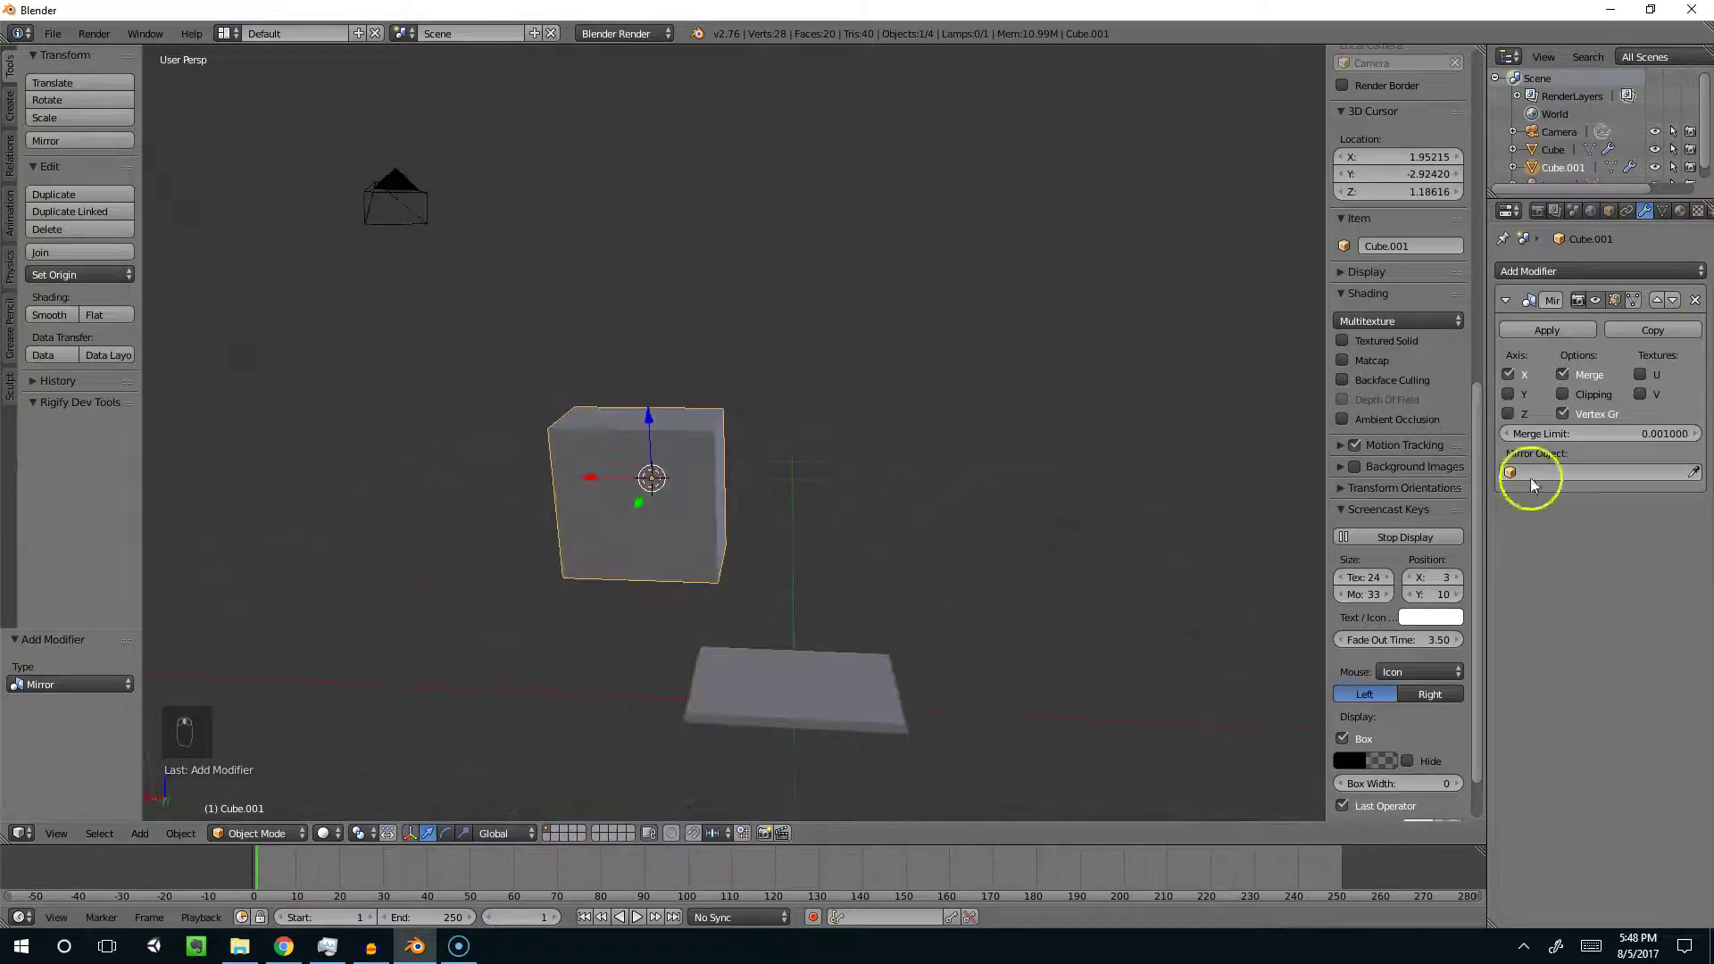
Step: Examine the half cube and its X-axis mirroring from several angles, comparing it with the slab
middle_click_drag(1115, 473, 1014, 494)
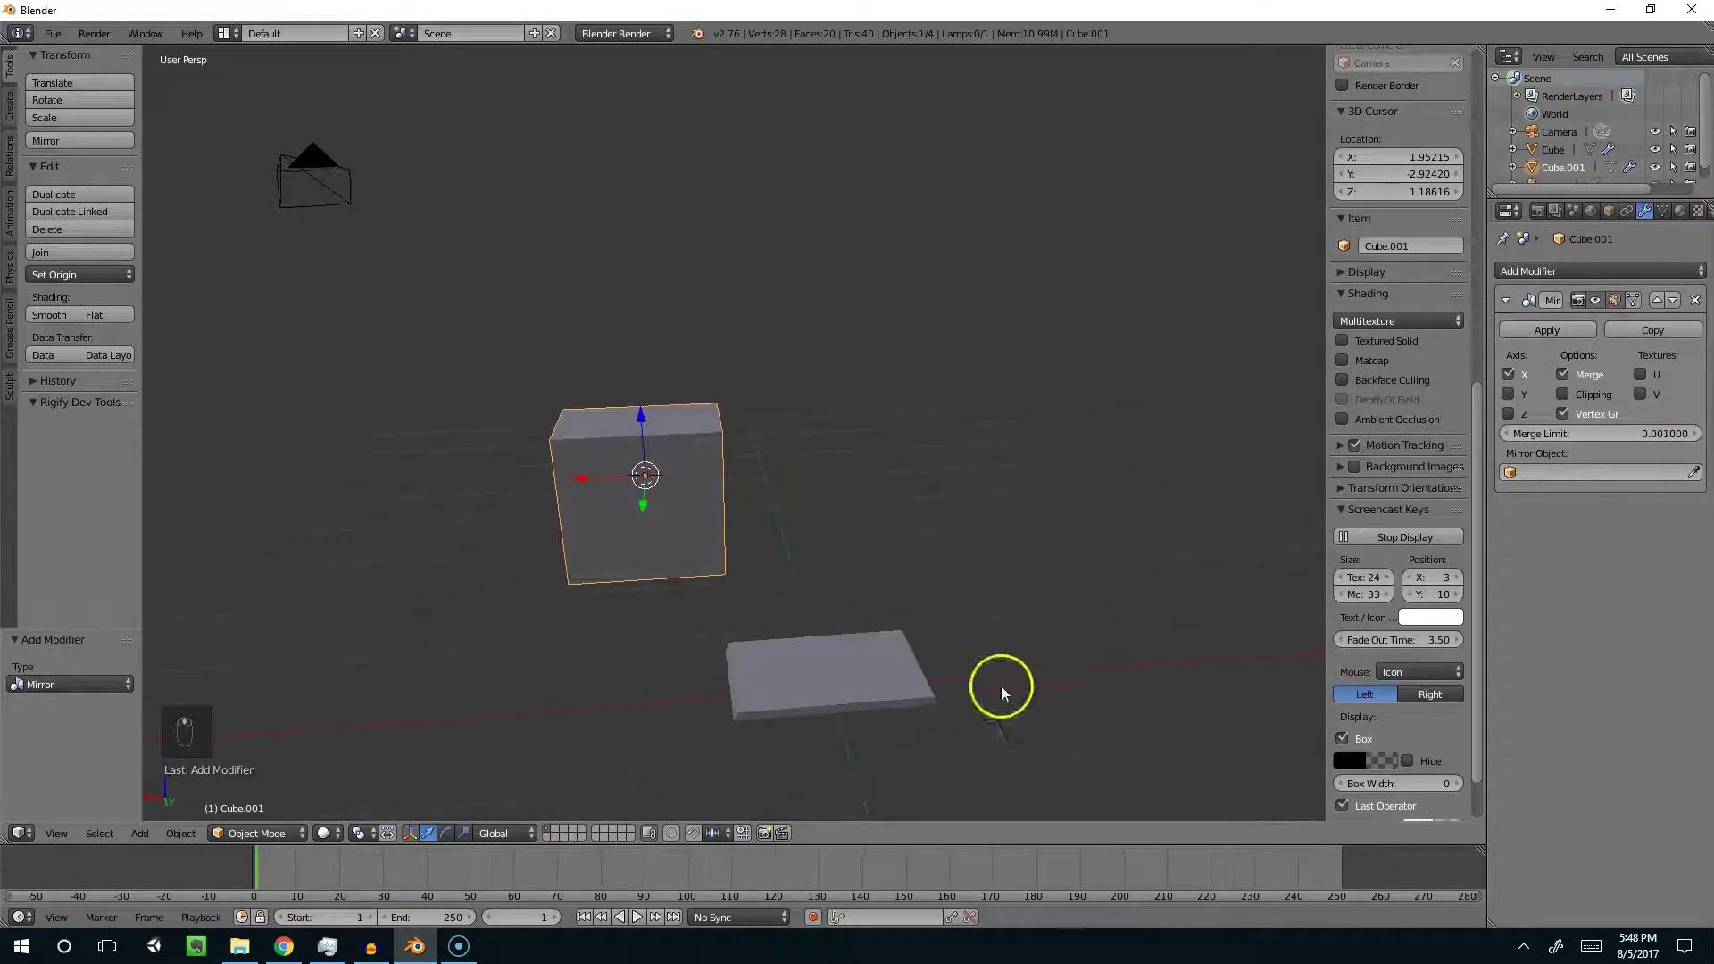
scroll(794, 692, "down", 3)
scroll(843, 607, "up", 3)
middle_click_drag(717, 670, 643, 509)
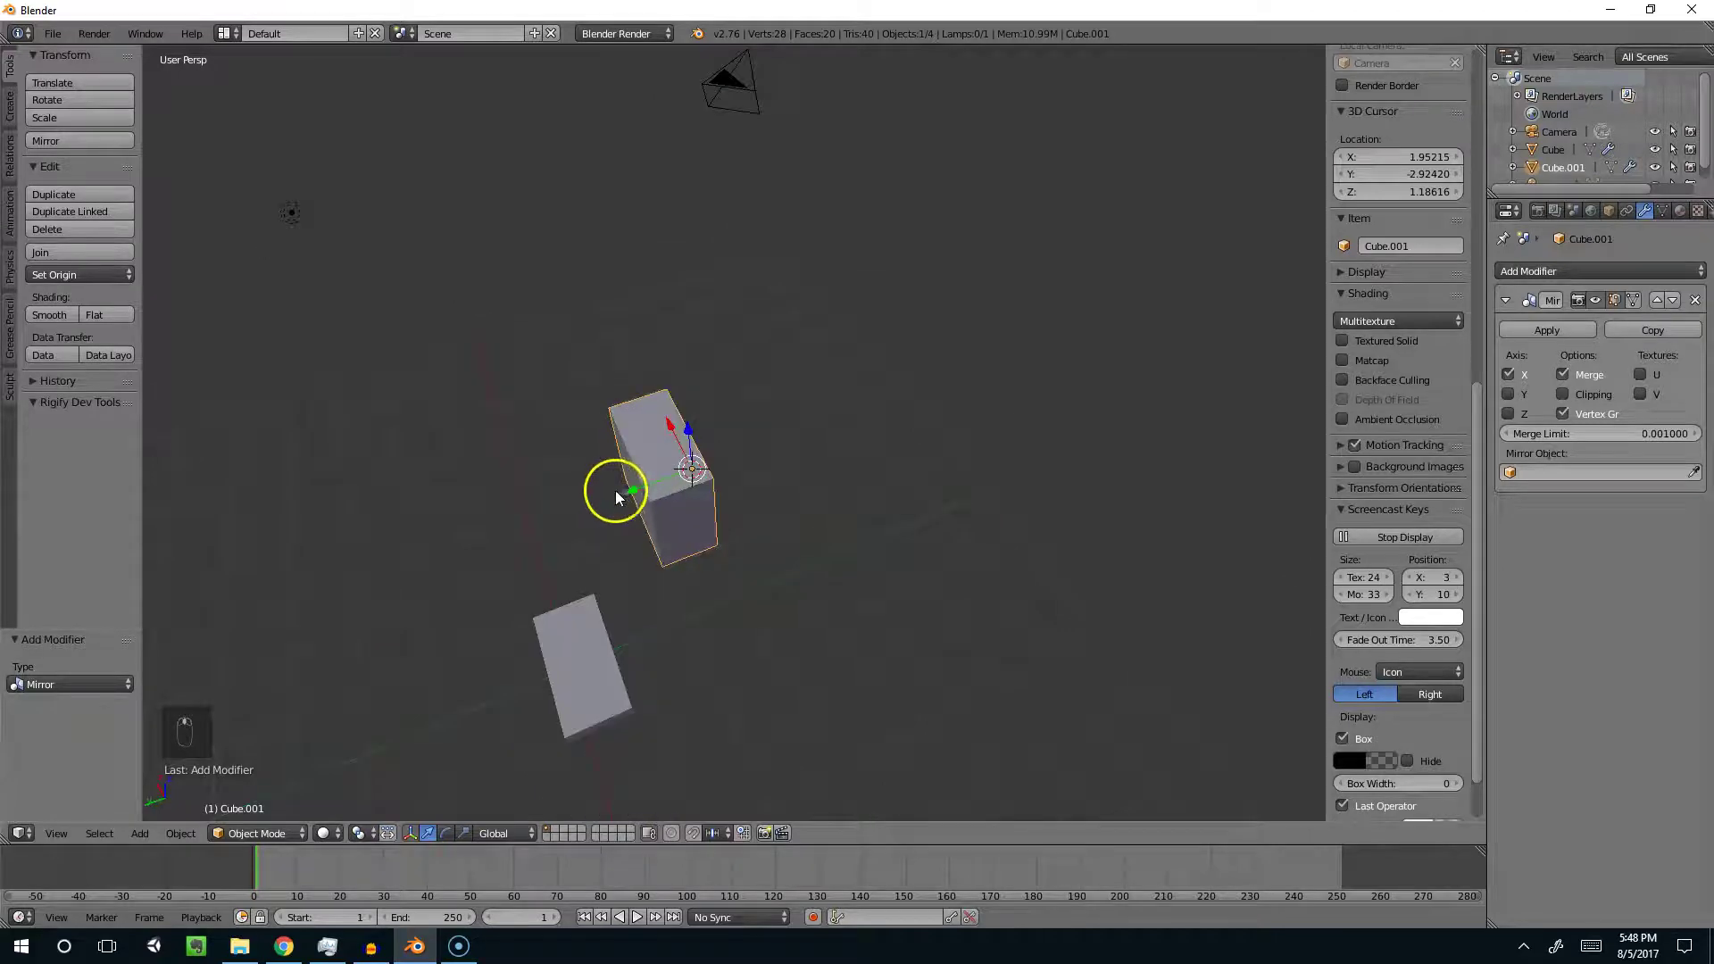
scroll(666, 543, "up", 4)
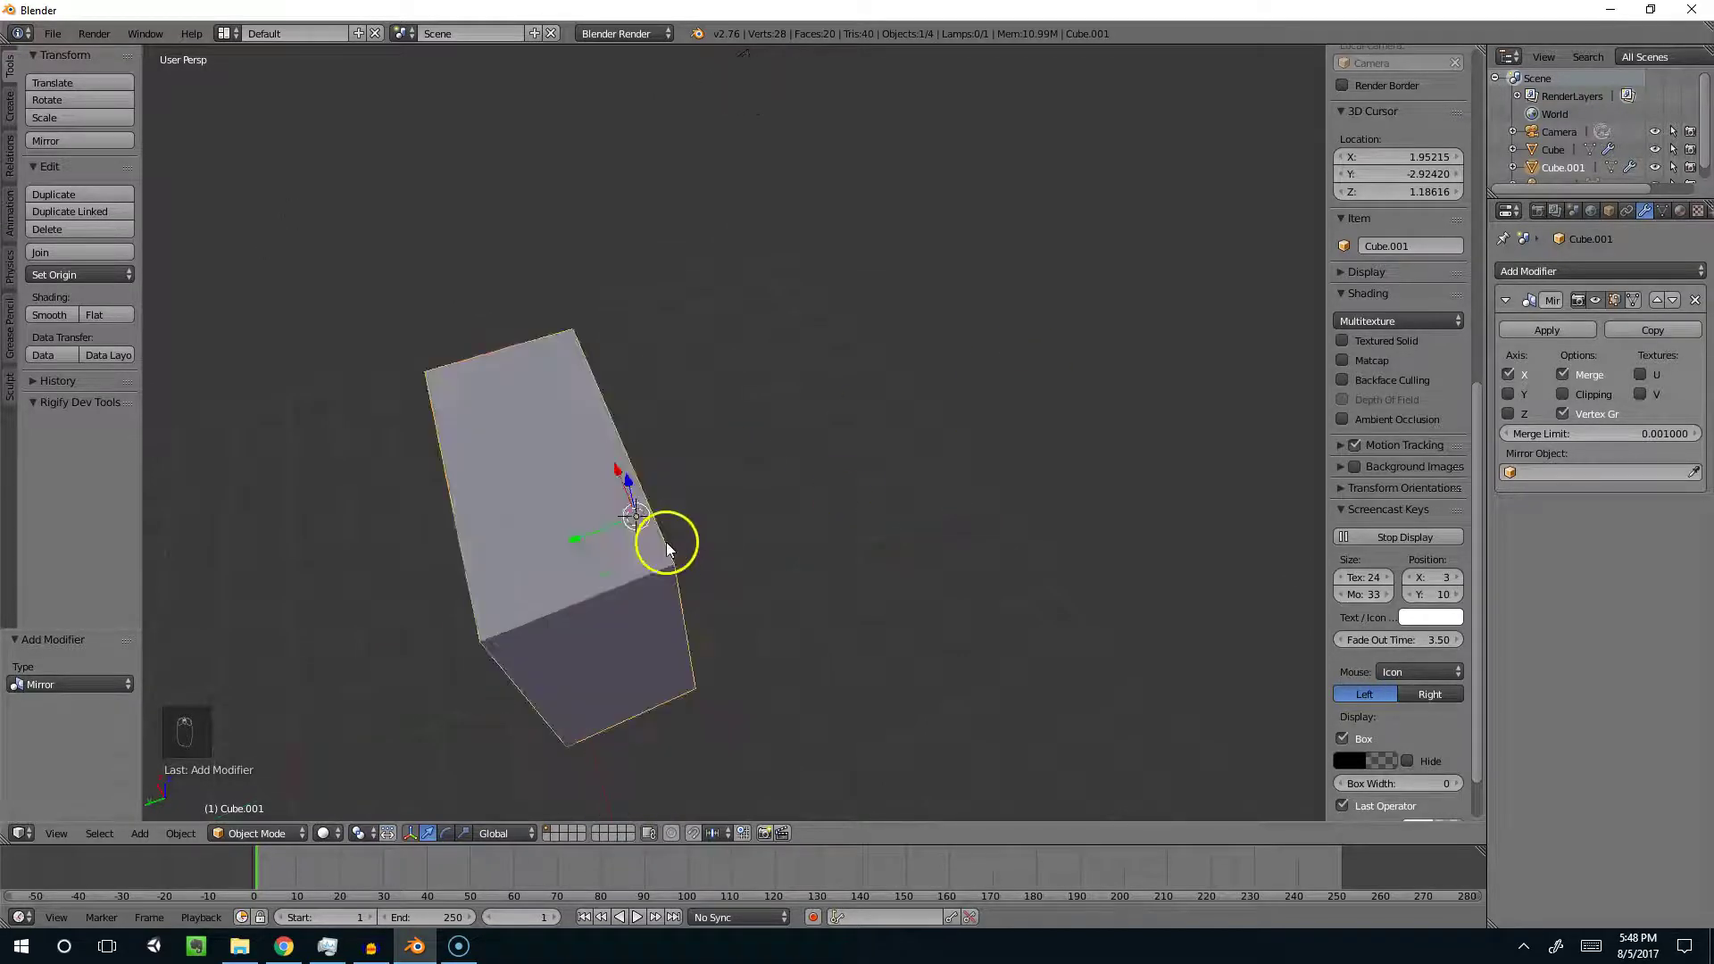
middle_click_drag(628, 535, 919, 463)
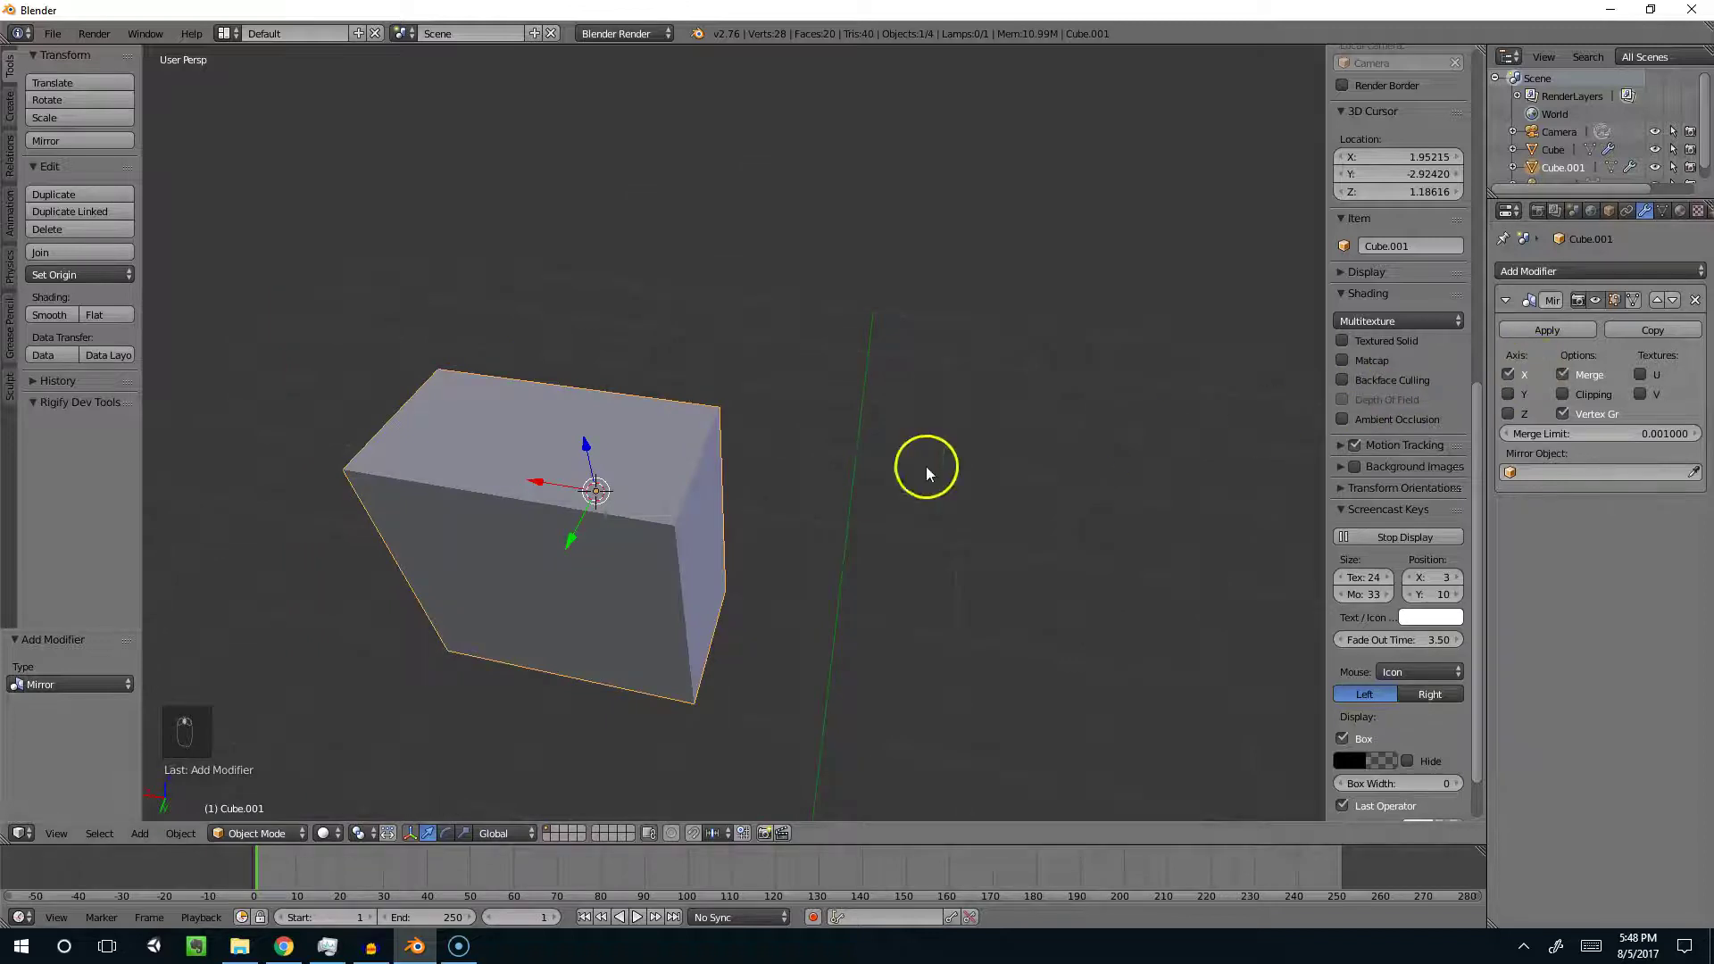
middle_click_drag(769, 489, 696, 508)
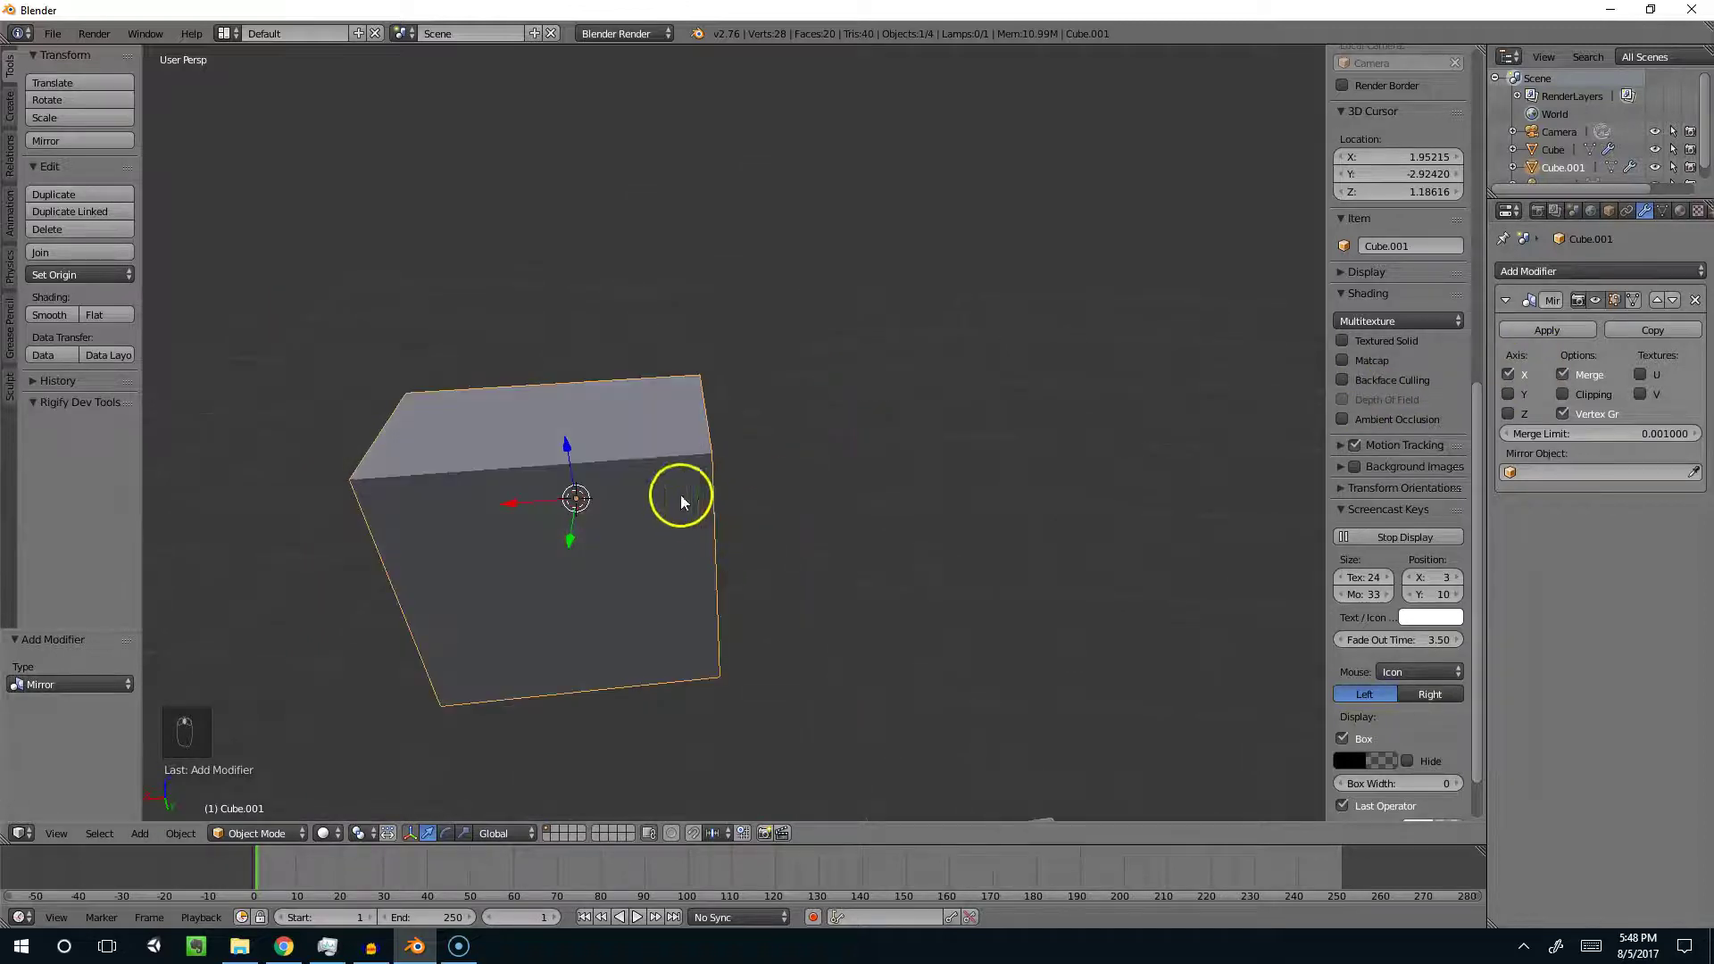
middle_click_drag(463, 468, 509, 479)
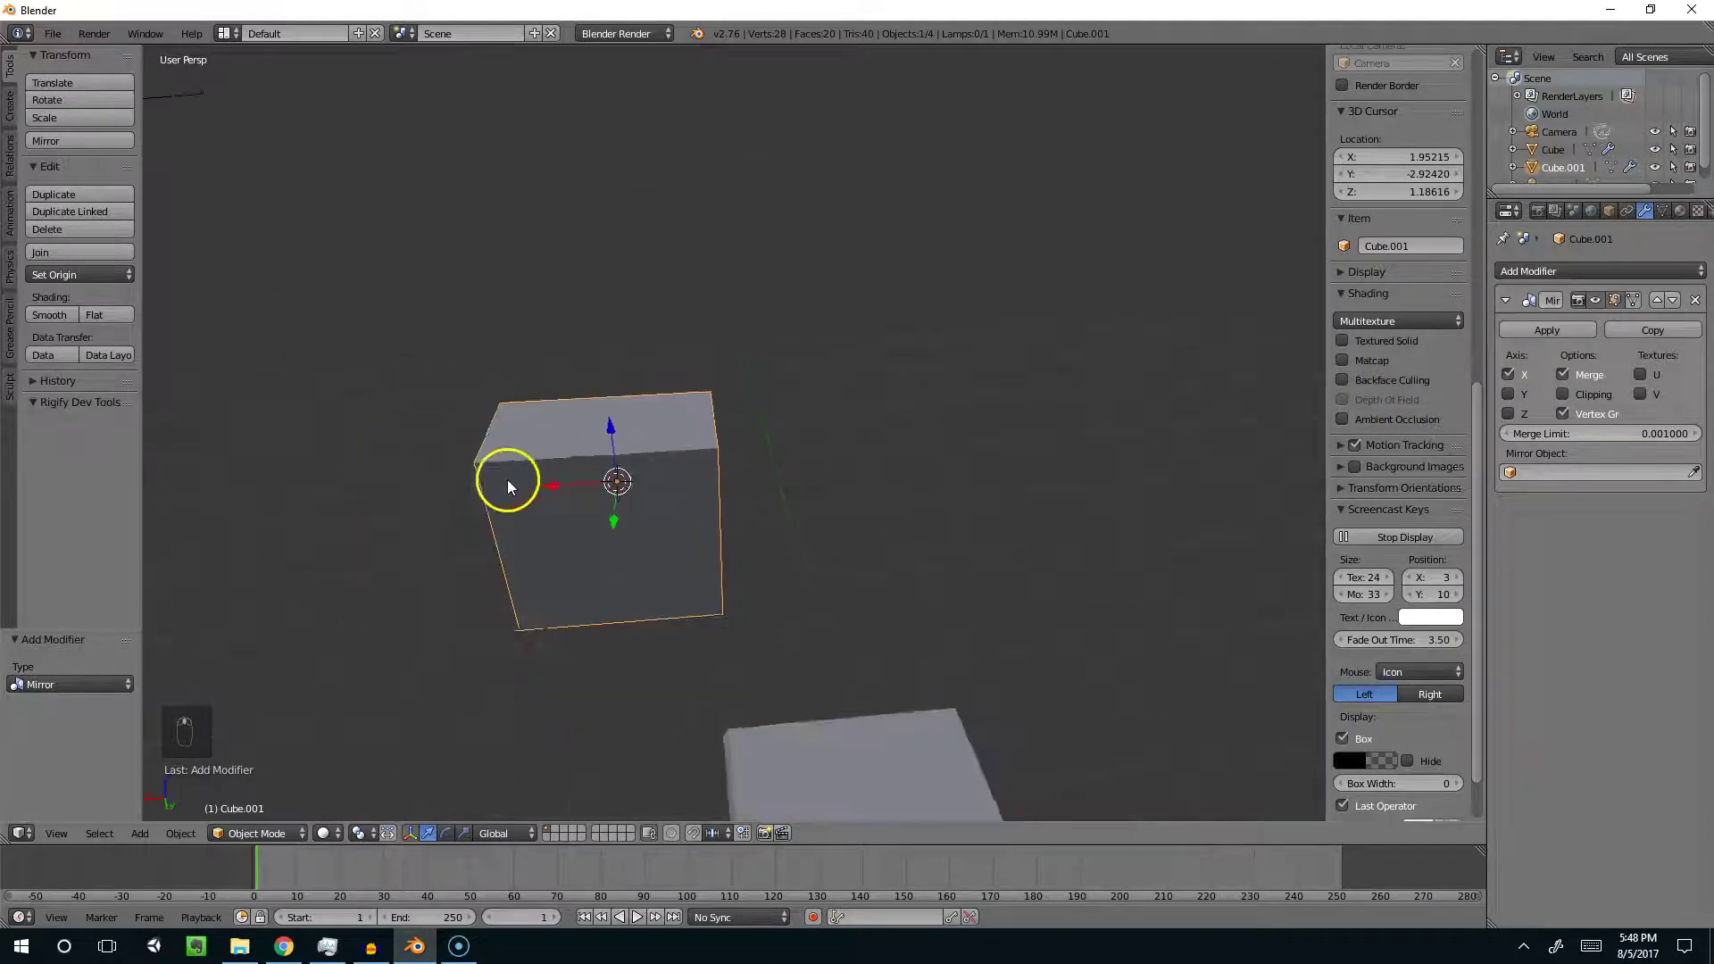
middle_click_drag(765, 523, 597, 421)
Step: Enable the Y axis in the half cube's Mirror modifier
key("Tab")
key("Tab")
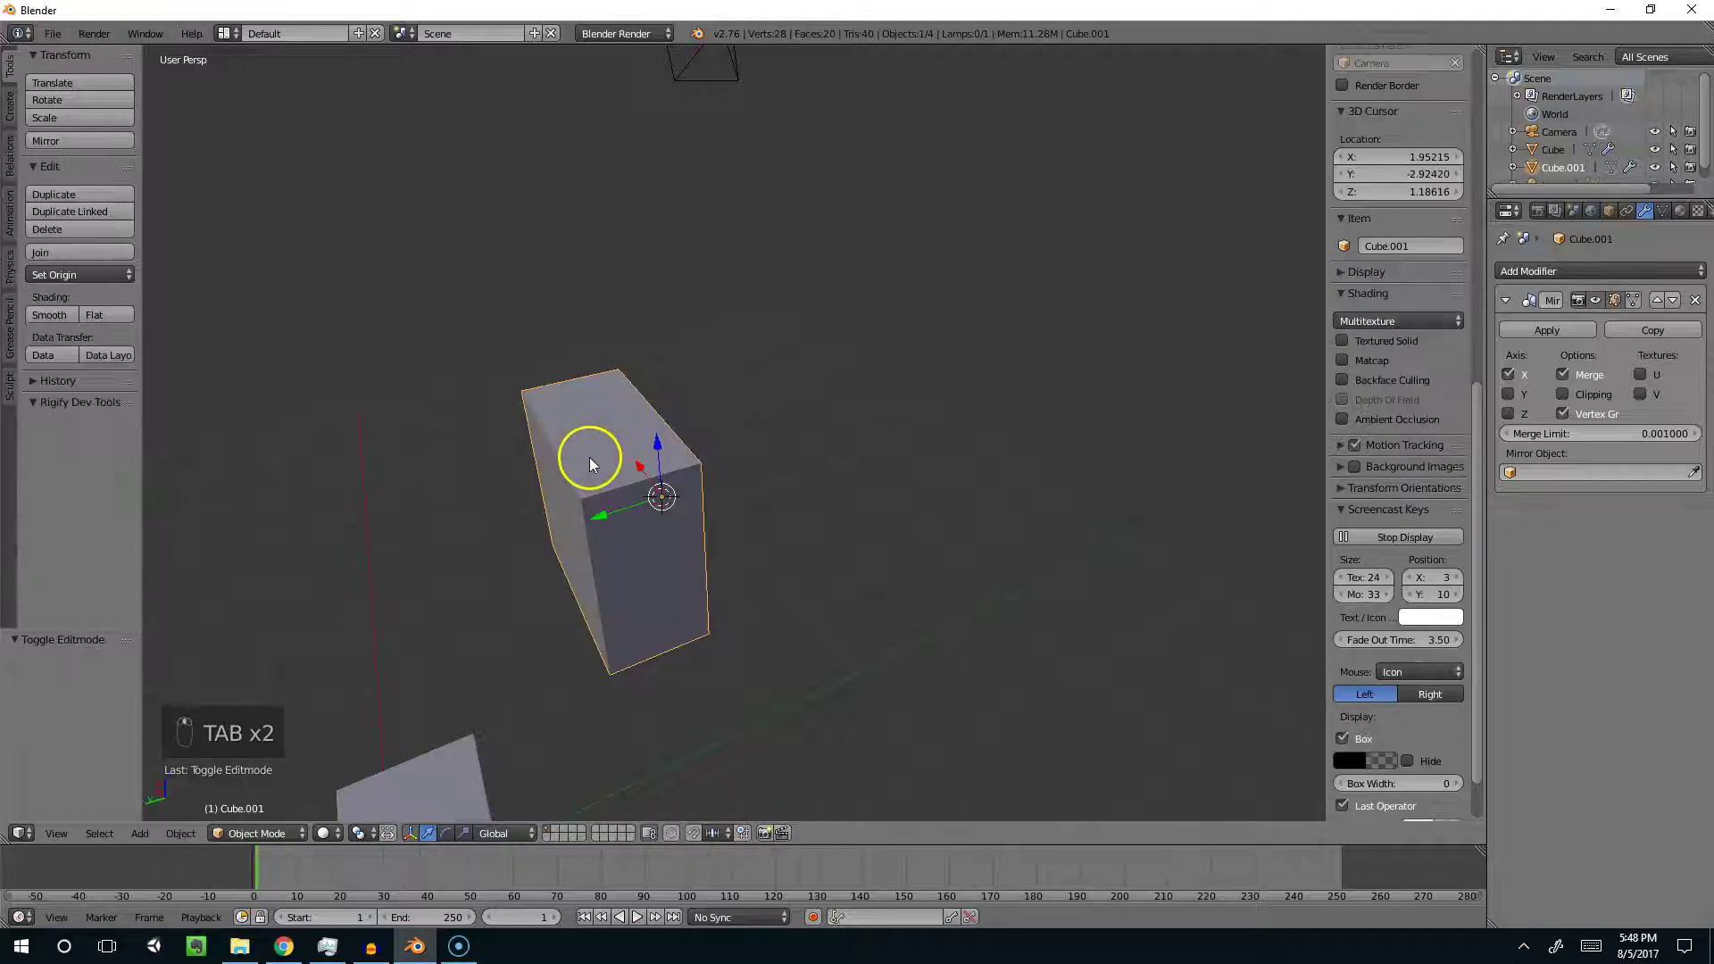
middle_click_drag(987, 364, 860, 398)
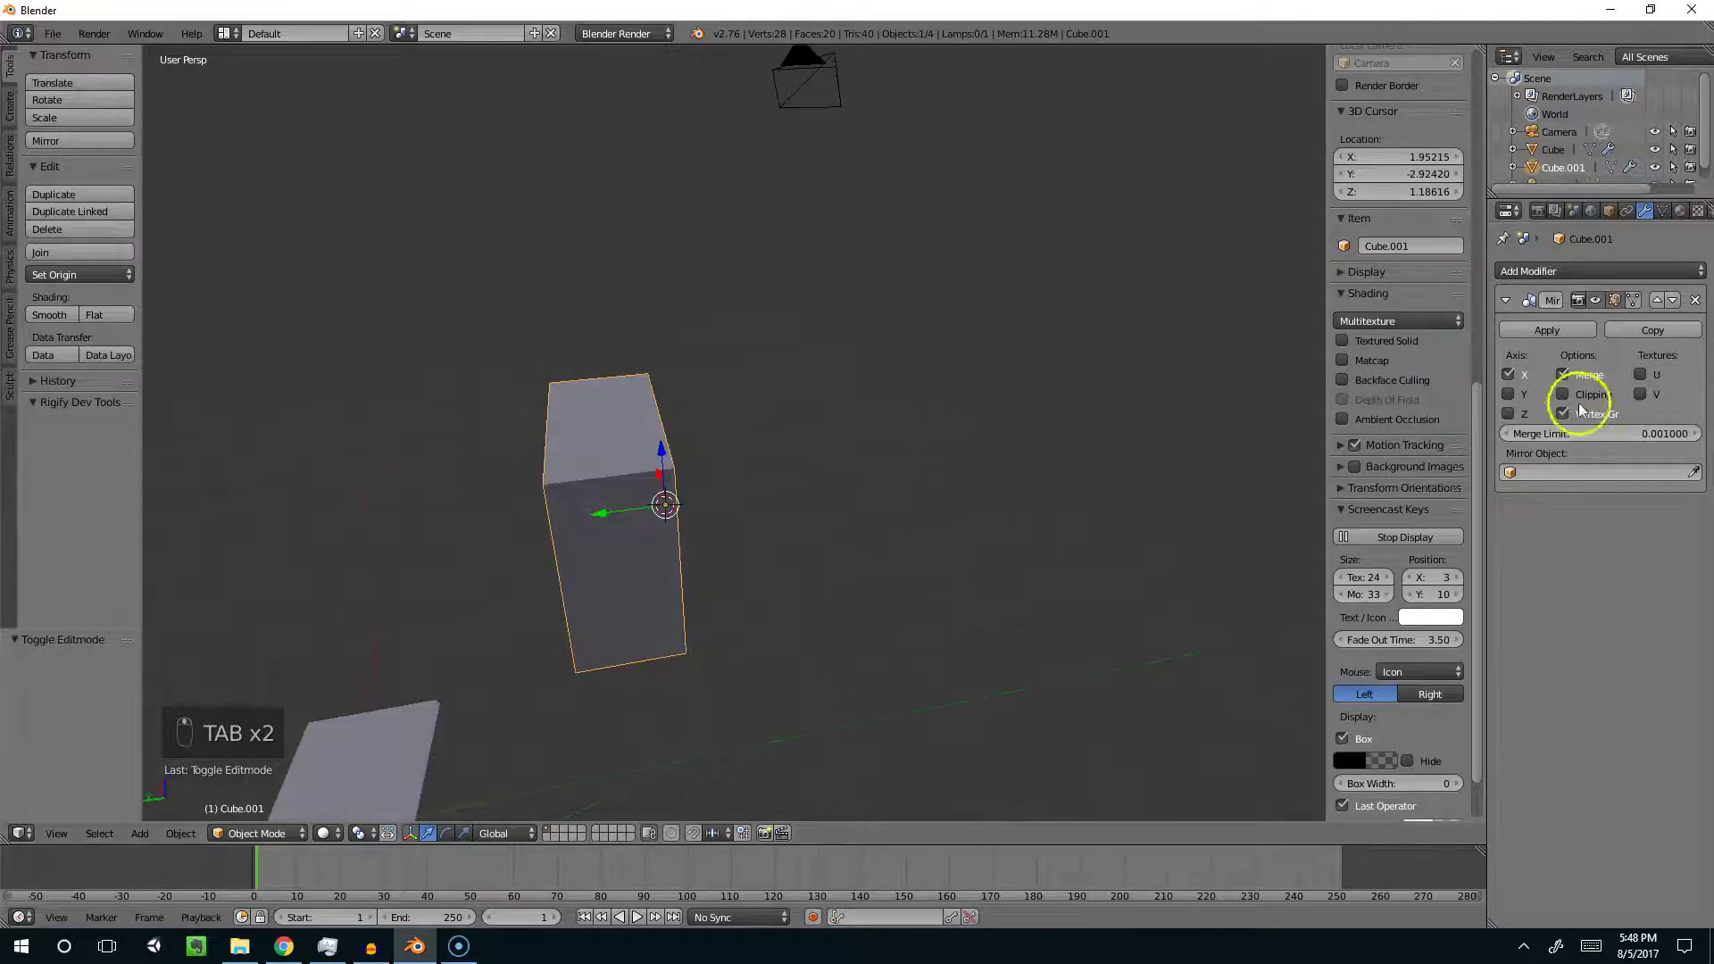
left_click(1508, 394)
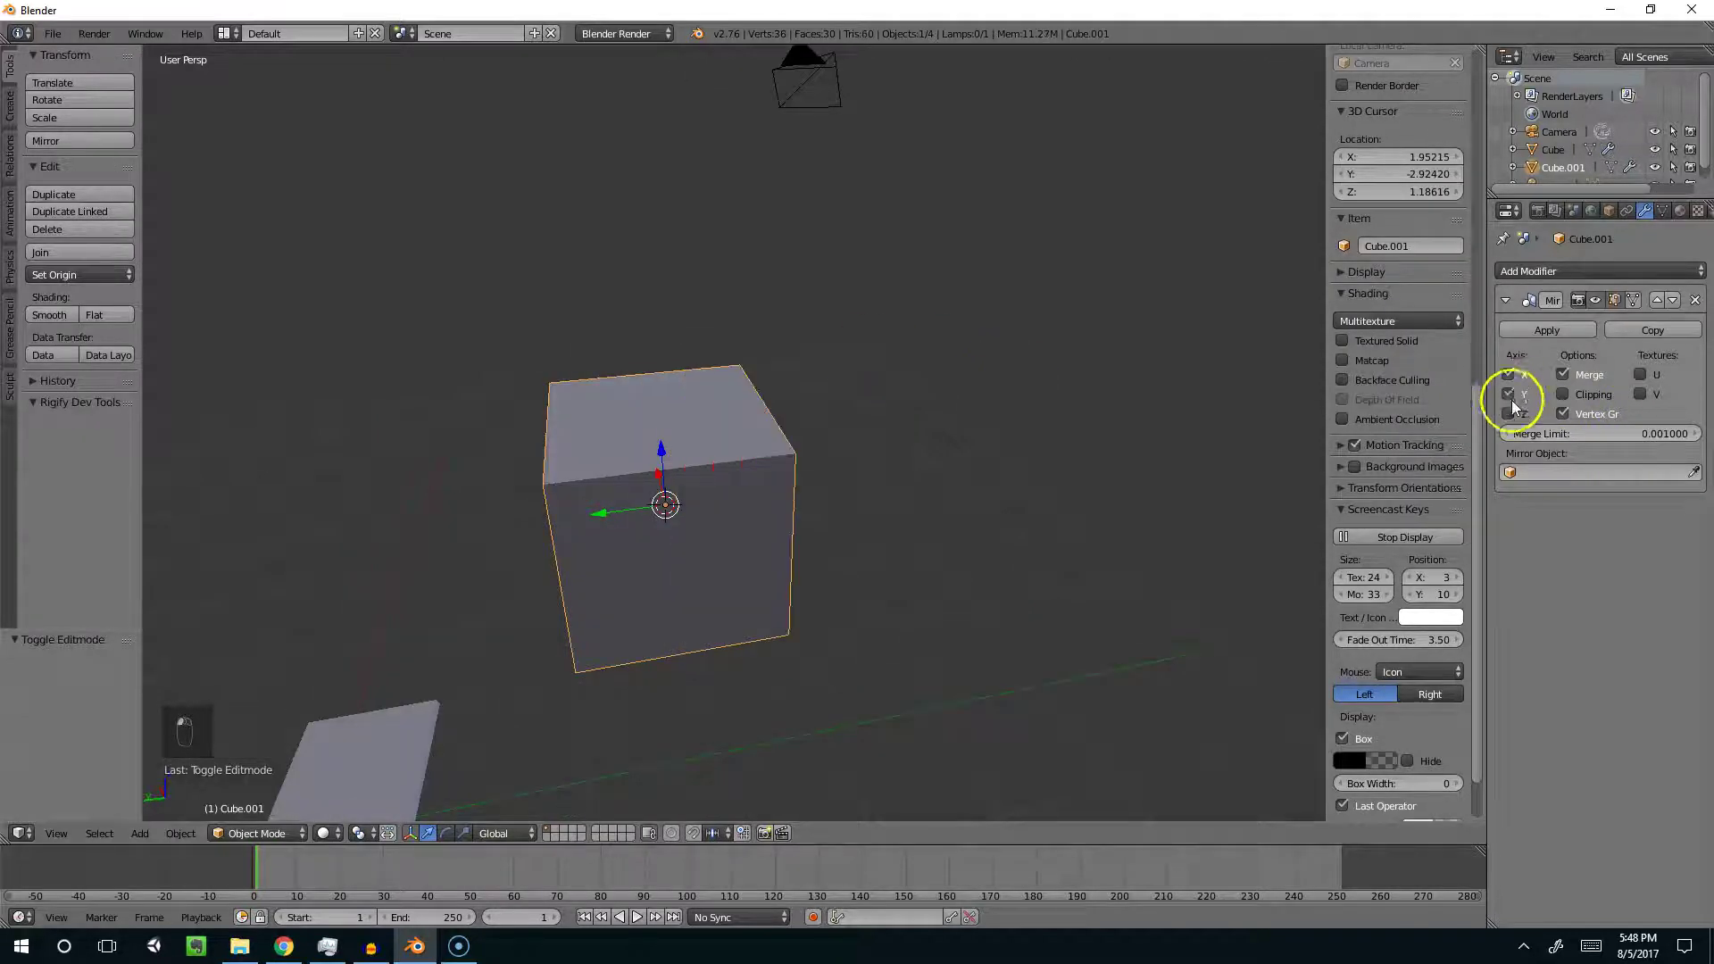
Step: Delete the second cube from the scene
scroll(785, 671, "down", 4)
middle_click_drag(784, 671, 792, 534)
scroll(797, 528, "up", 4)
key("x")
left_click(822, 526)
scroll(902, 471, "down", 2)
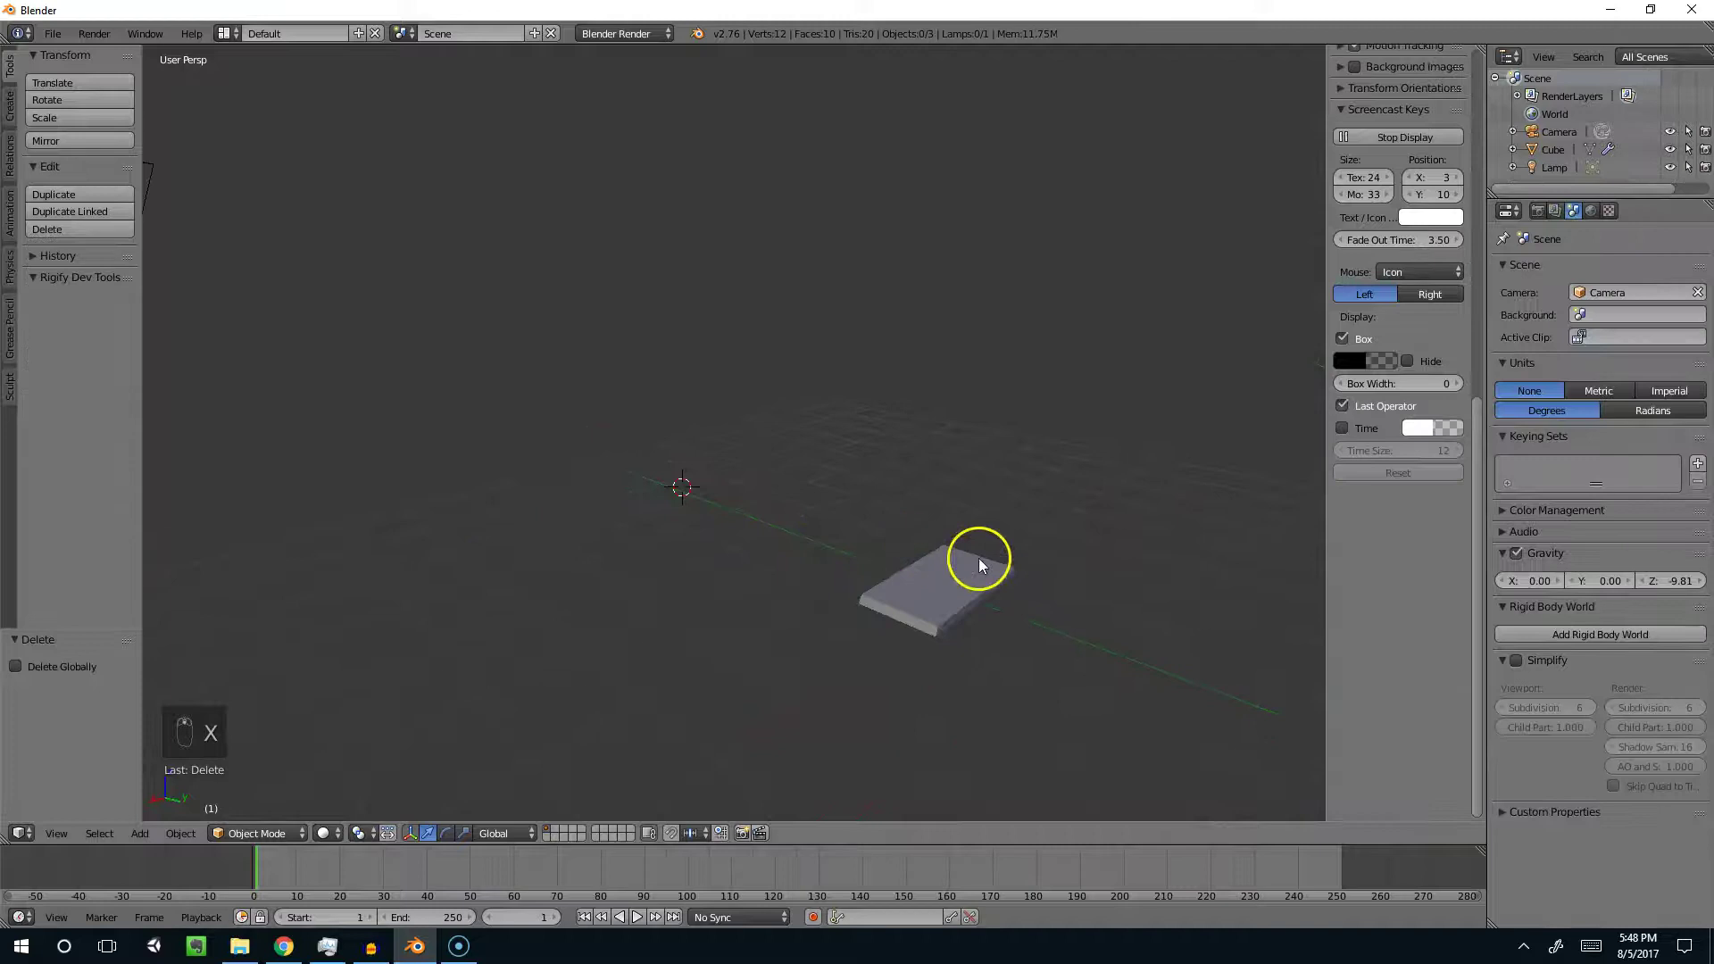
Step: Select the mirrored slab and enter edit mode on it
right_click(978, 559)
scroll(960, 507, "up", 5)
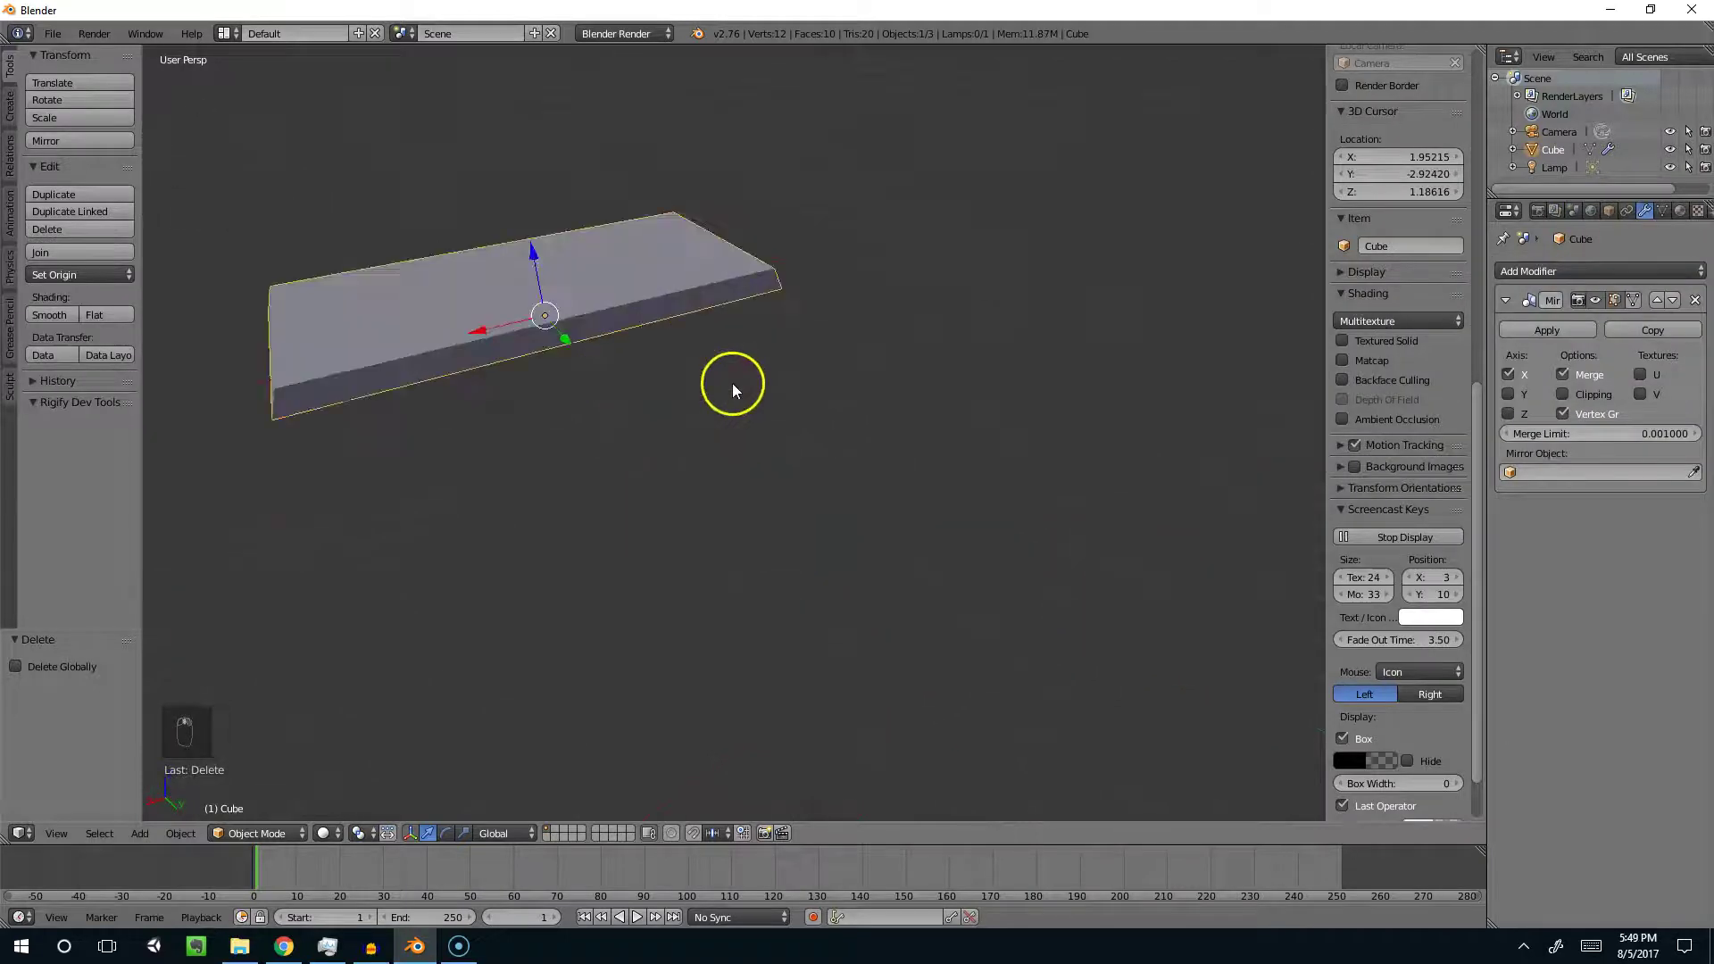
middle_click_drag(746, 400, 765, 437)
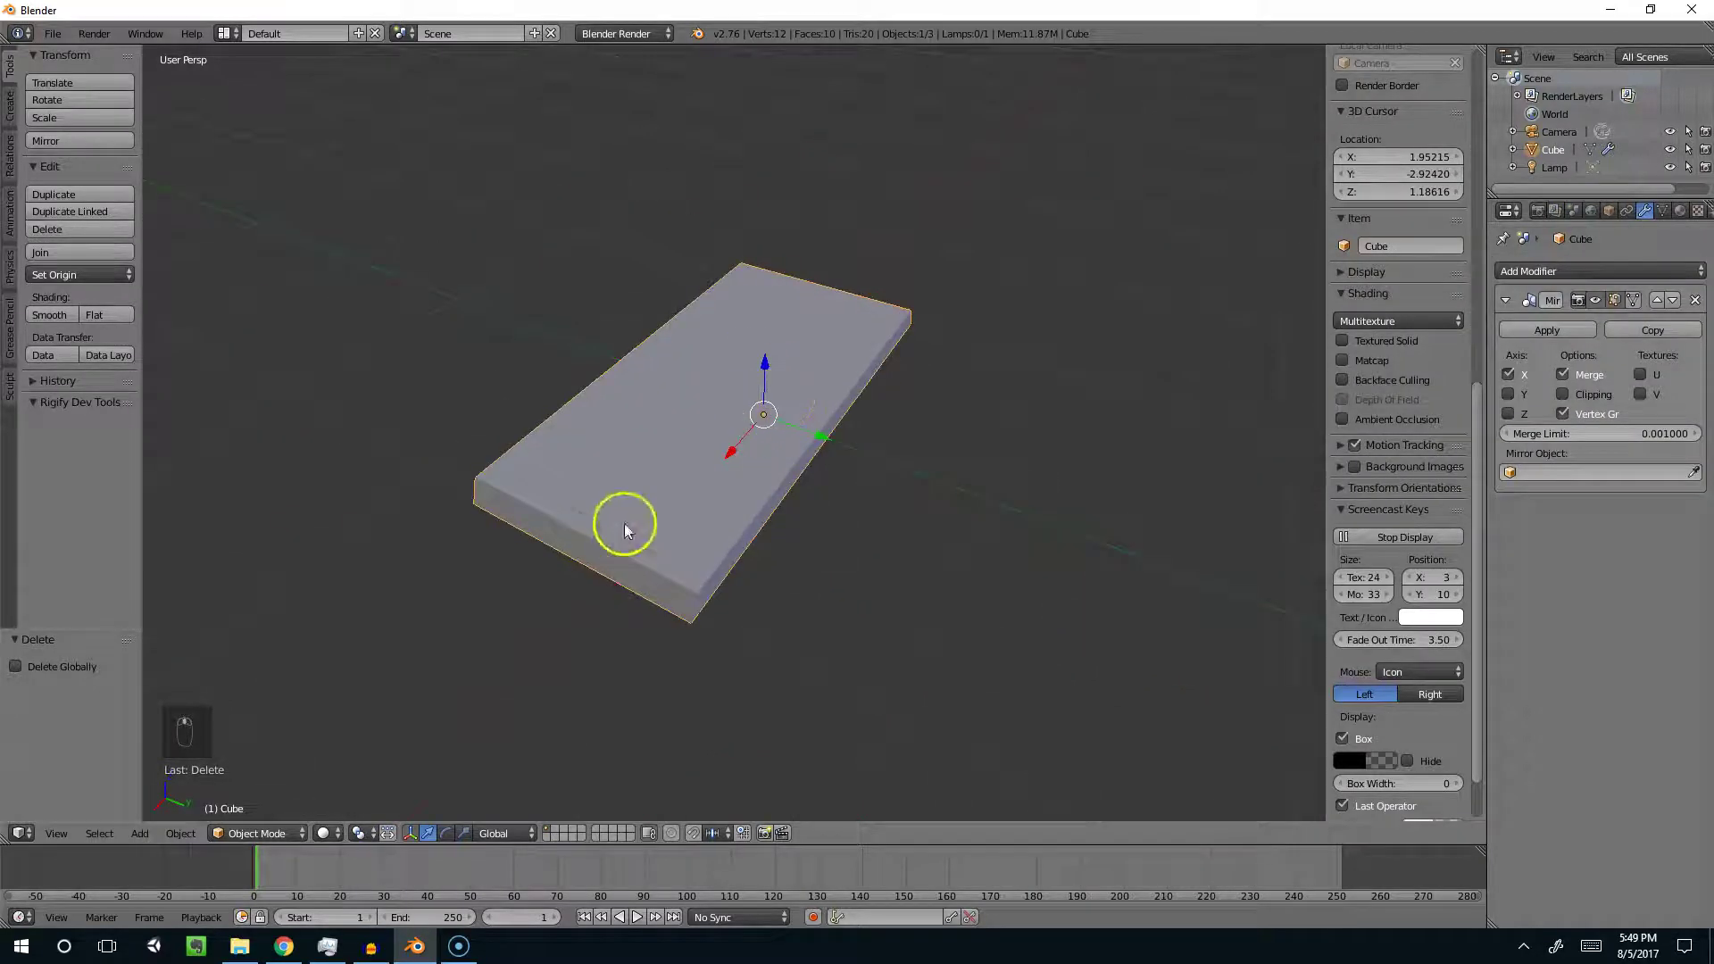
scroll(881, 427, "down", 3)
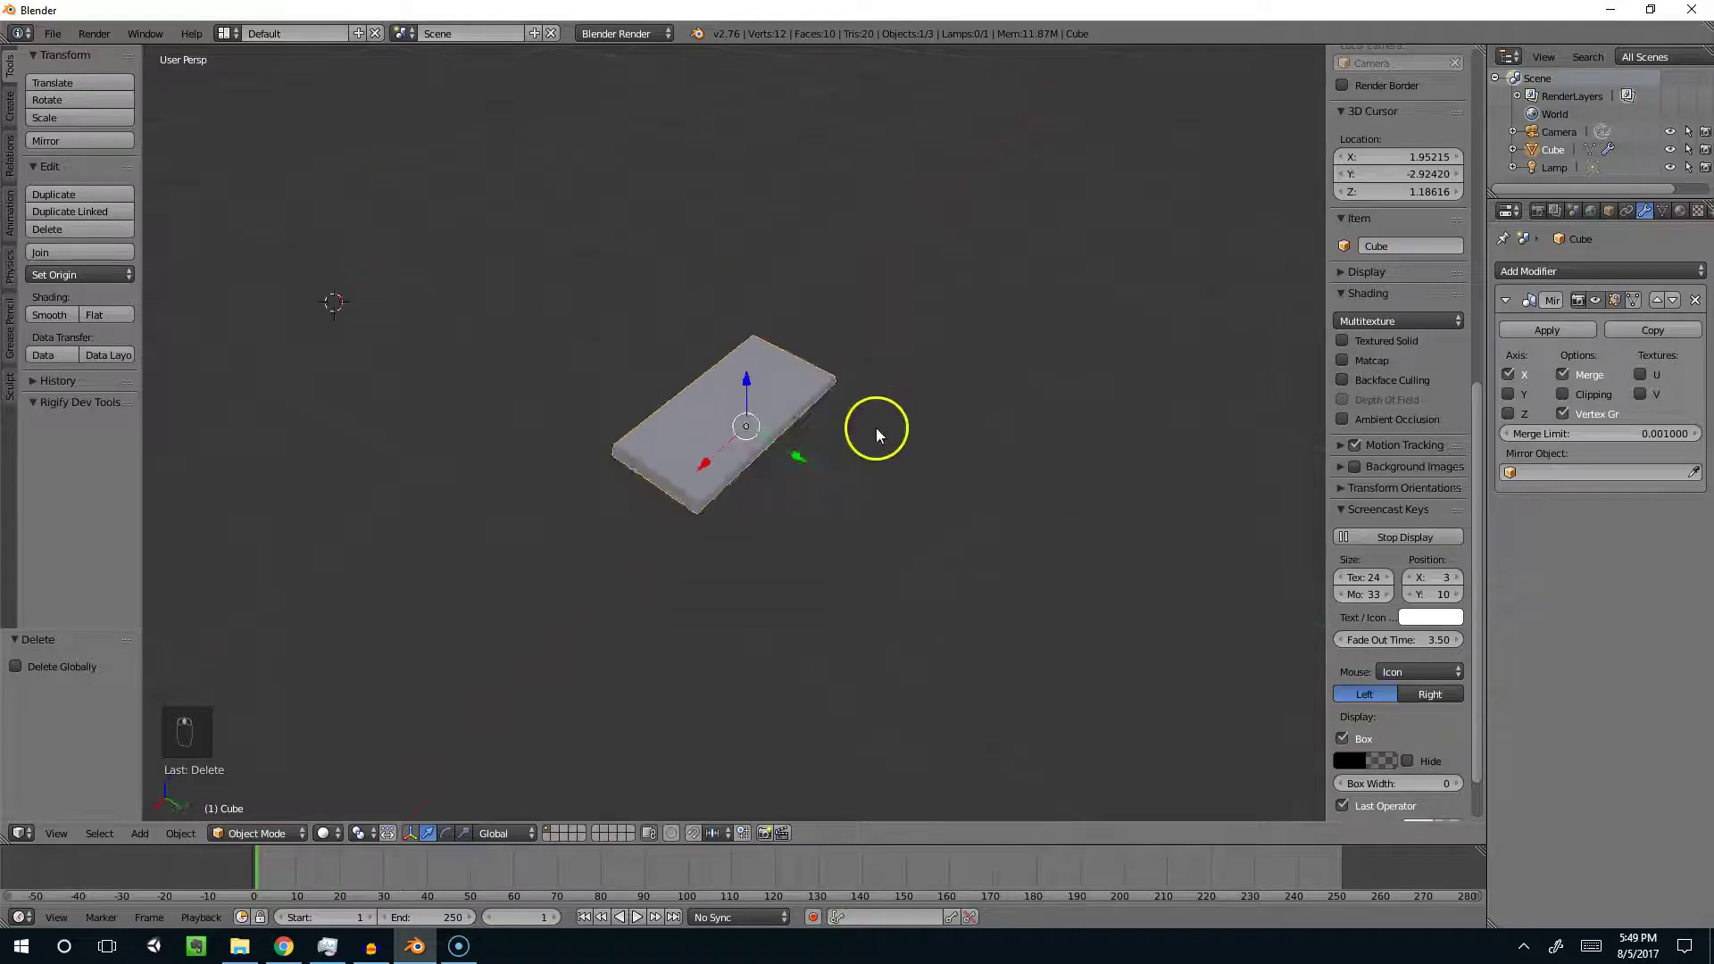
middle_click_drag(882, 427, 772, 435)
scroll(772, 434, "up", 5)
scroll(793, 482, "down", 3)
key("Tab")
Step: Add two parallel loop cuts running lengthwise along the editable half of the slab
scroll(883, 473, "up", 5)
scroll(903, 447, "down", 2)
middle_click_drag(902, 447, 473, 507)
middle_click_drag(593, 517, 806, 440)
key("ctrl+r")
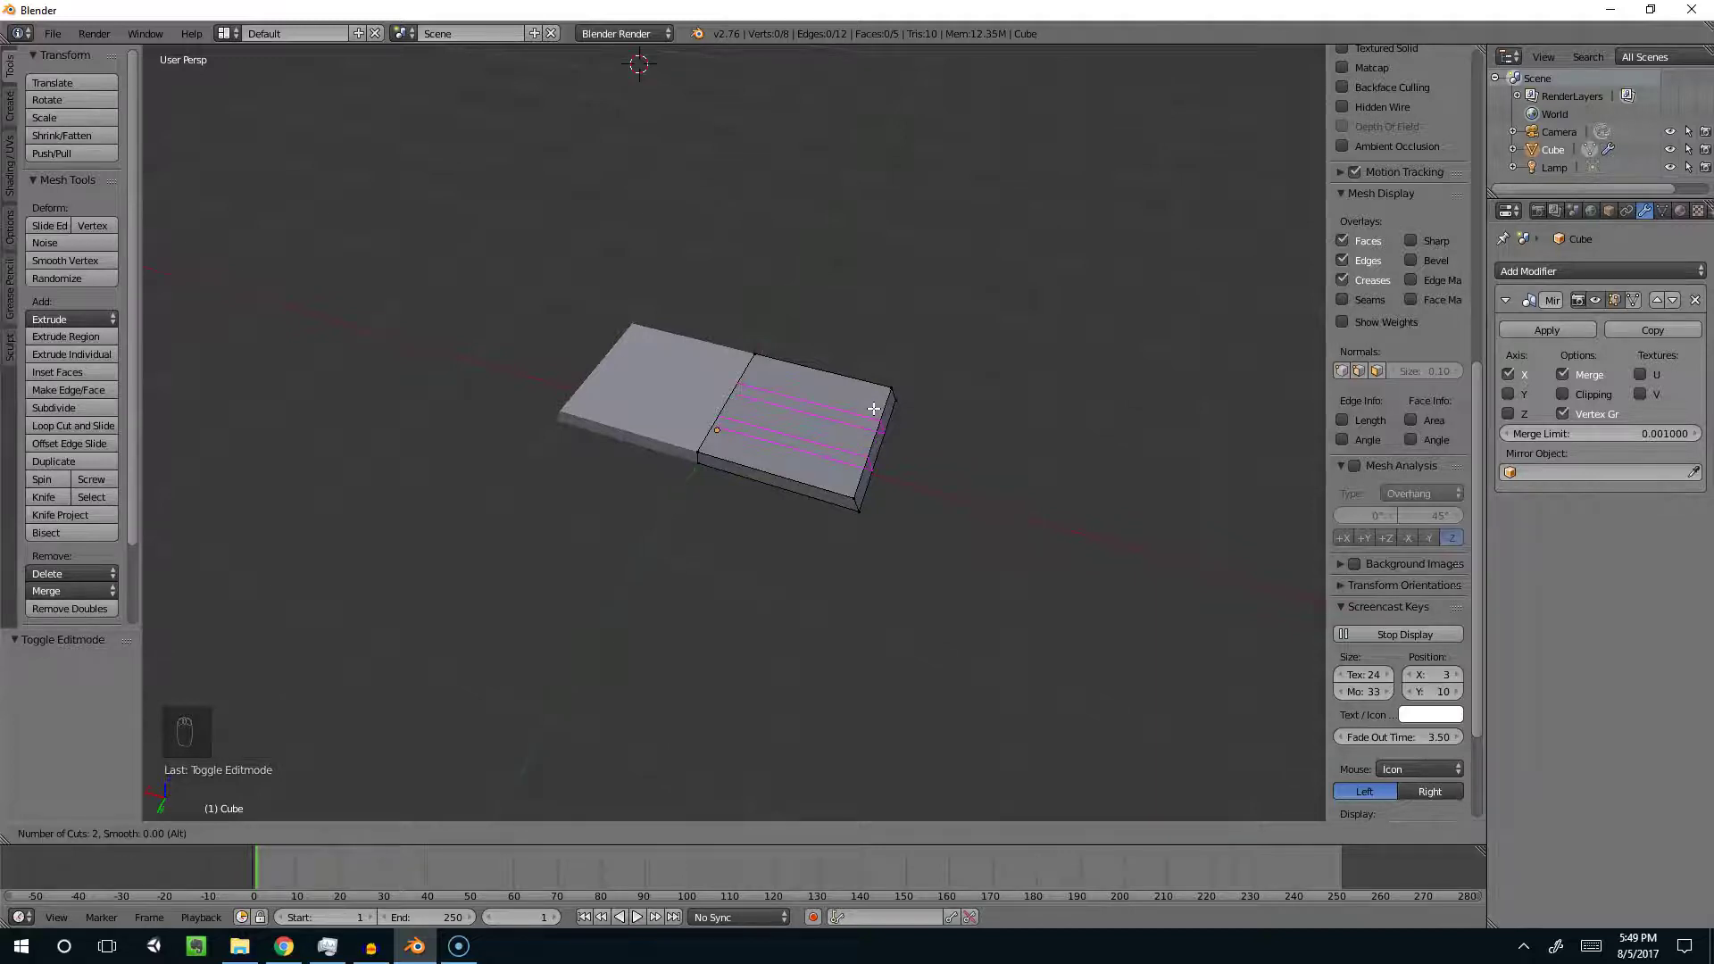
left_click(873, 408)
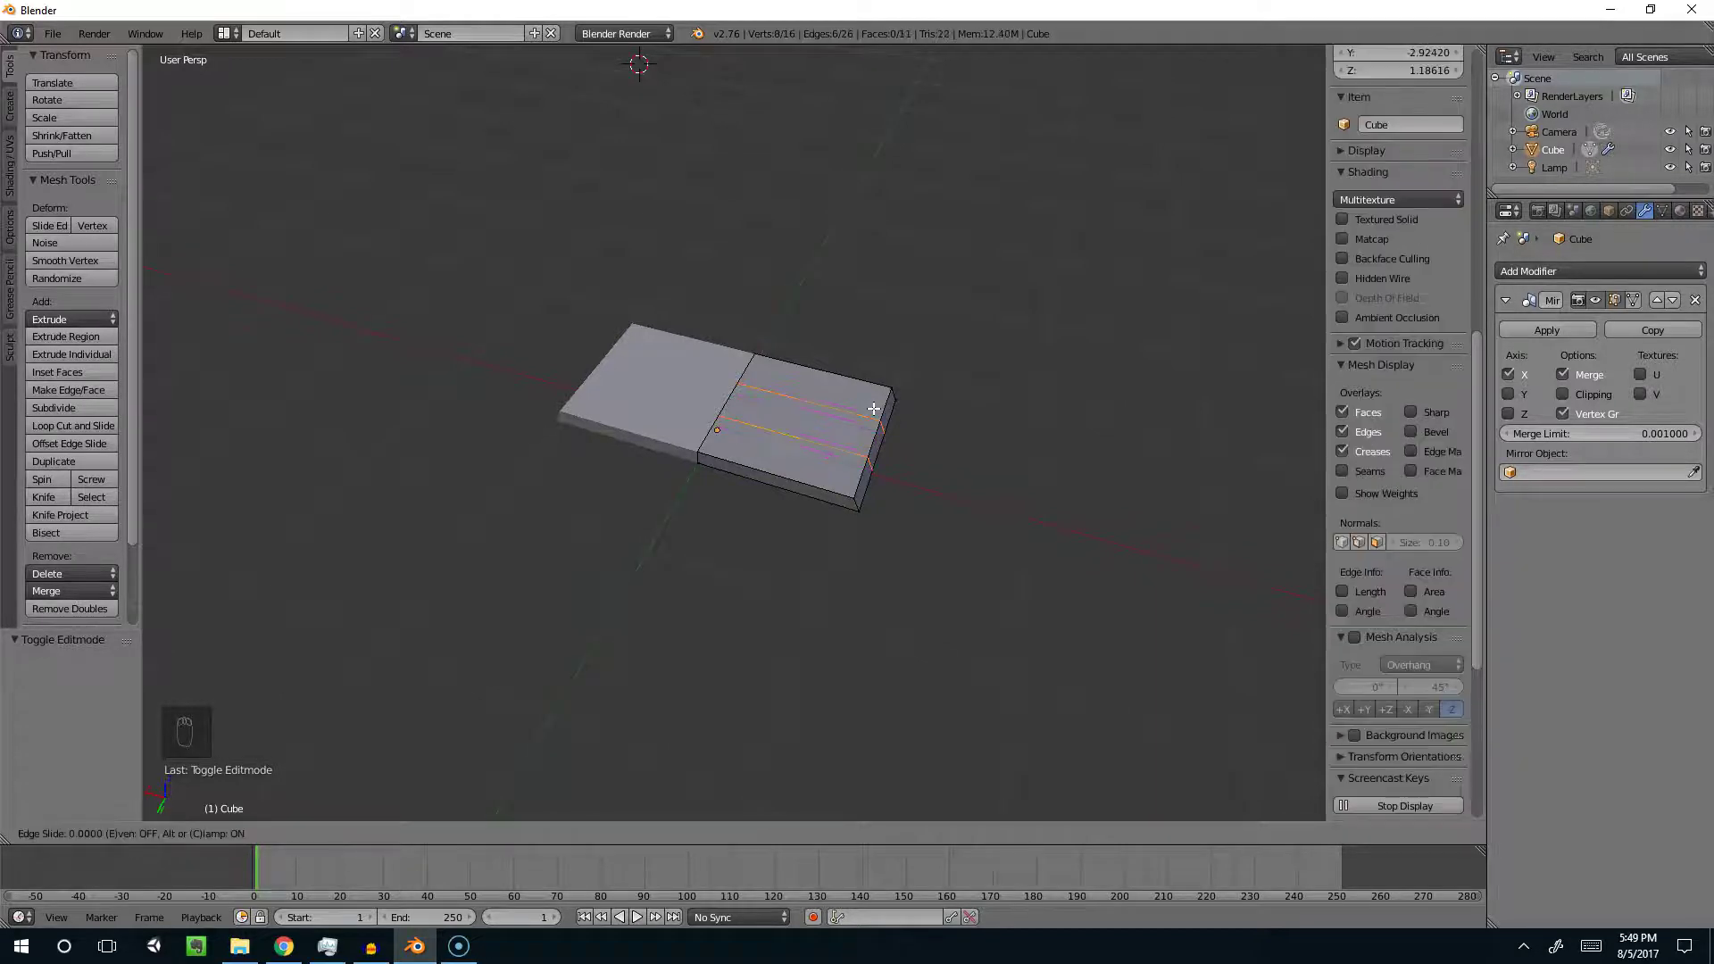
left_click(830, 388)
middle_click_drag(827, 394, 849, 430)
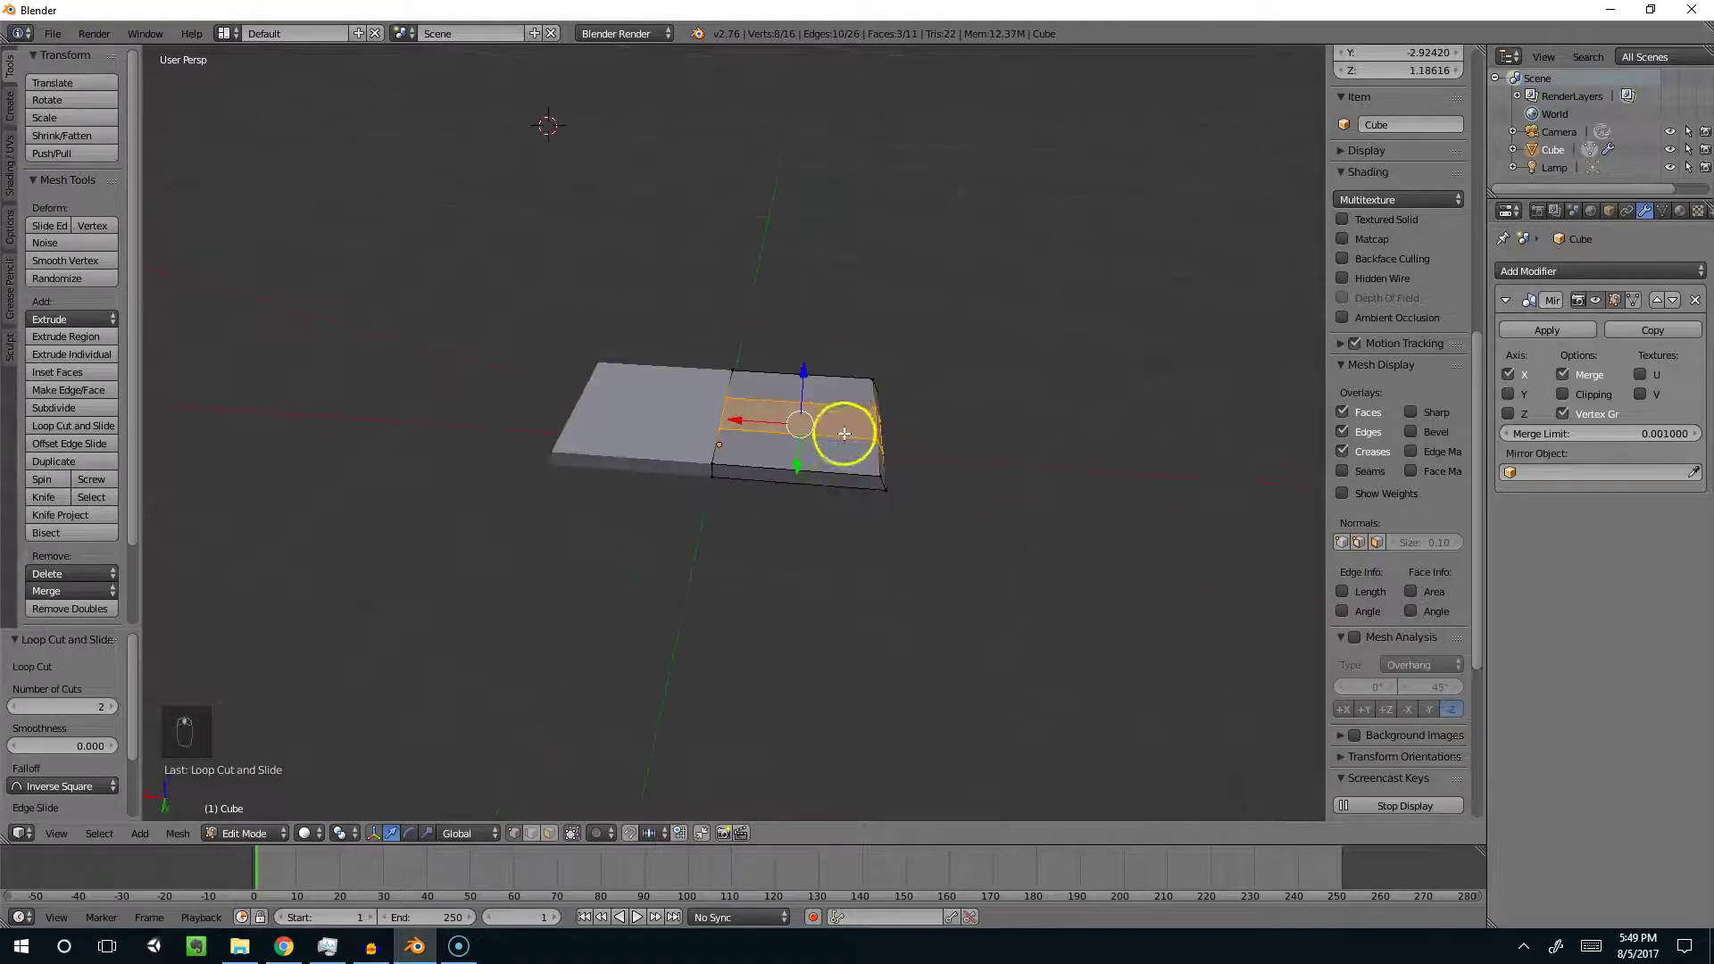
Step: Add a single crosswise loop cut through the middle of the slab's editable half
key("ctrl+r")
left_click(803, 430)
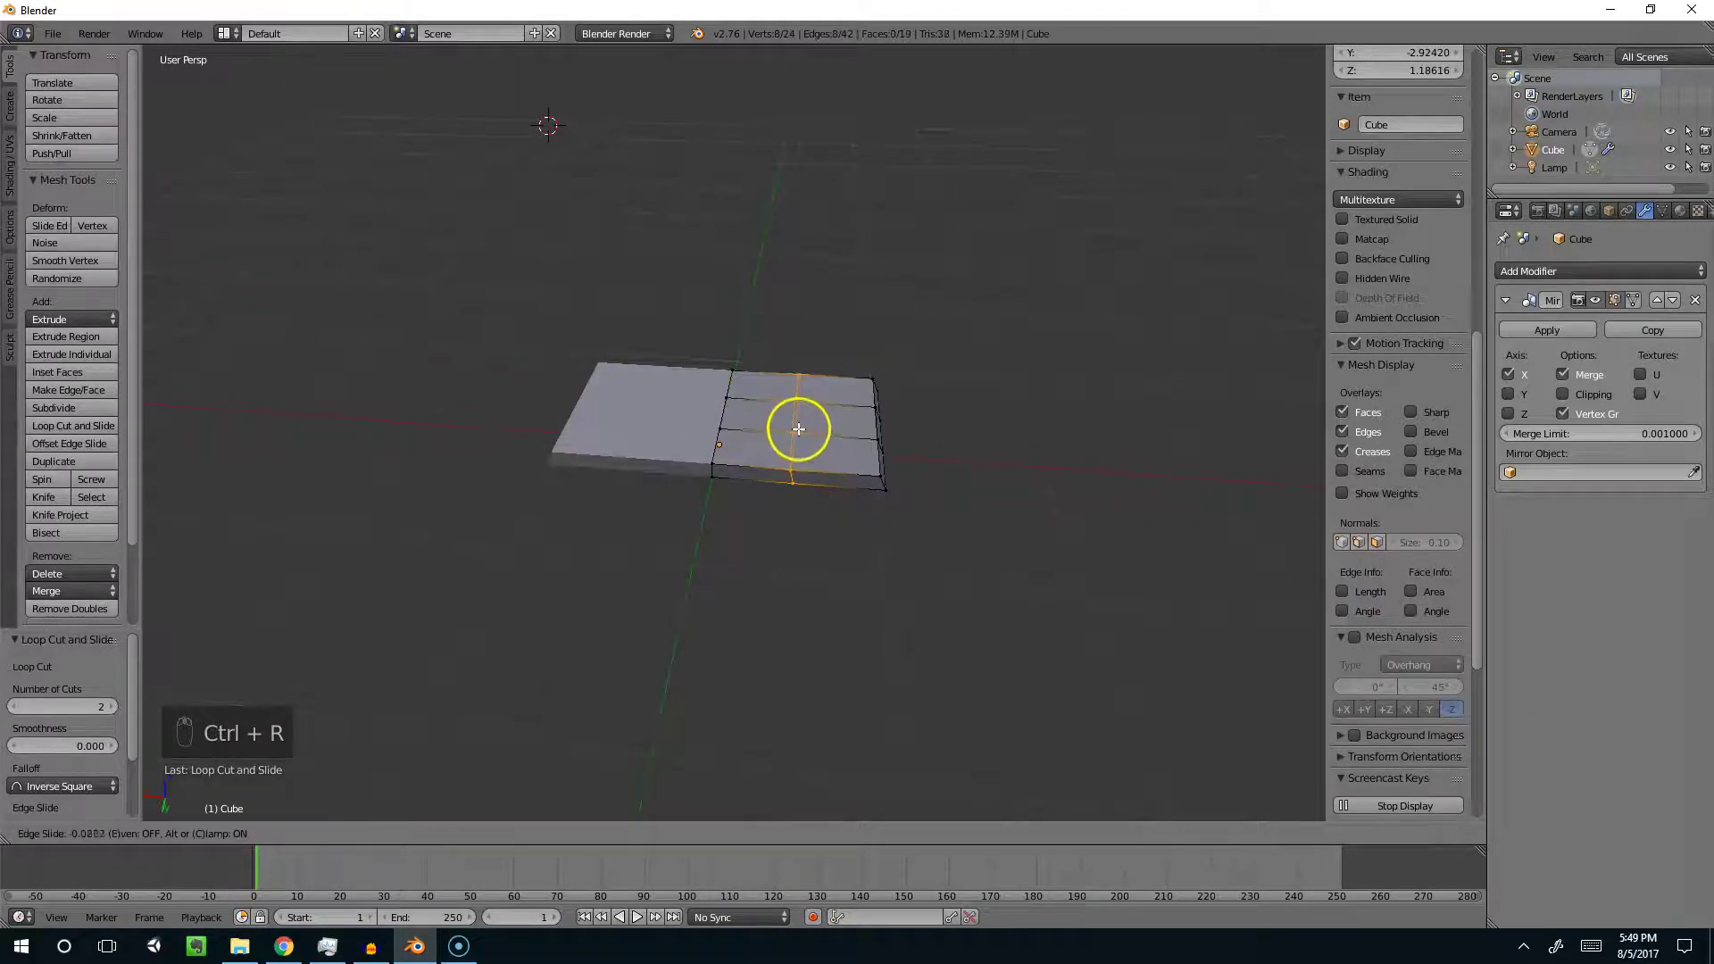
left_click(792, 428)
left_click(793, 427)
Step: In face selection mode, select the middle top face beside the mirror line and scale it by about 0.70 along Y
scroll(792, 428, "up", 10)
scroll(795, 428, "down", 5)
key("ctrl+Tab")
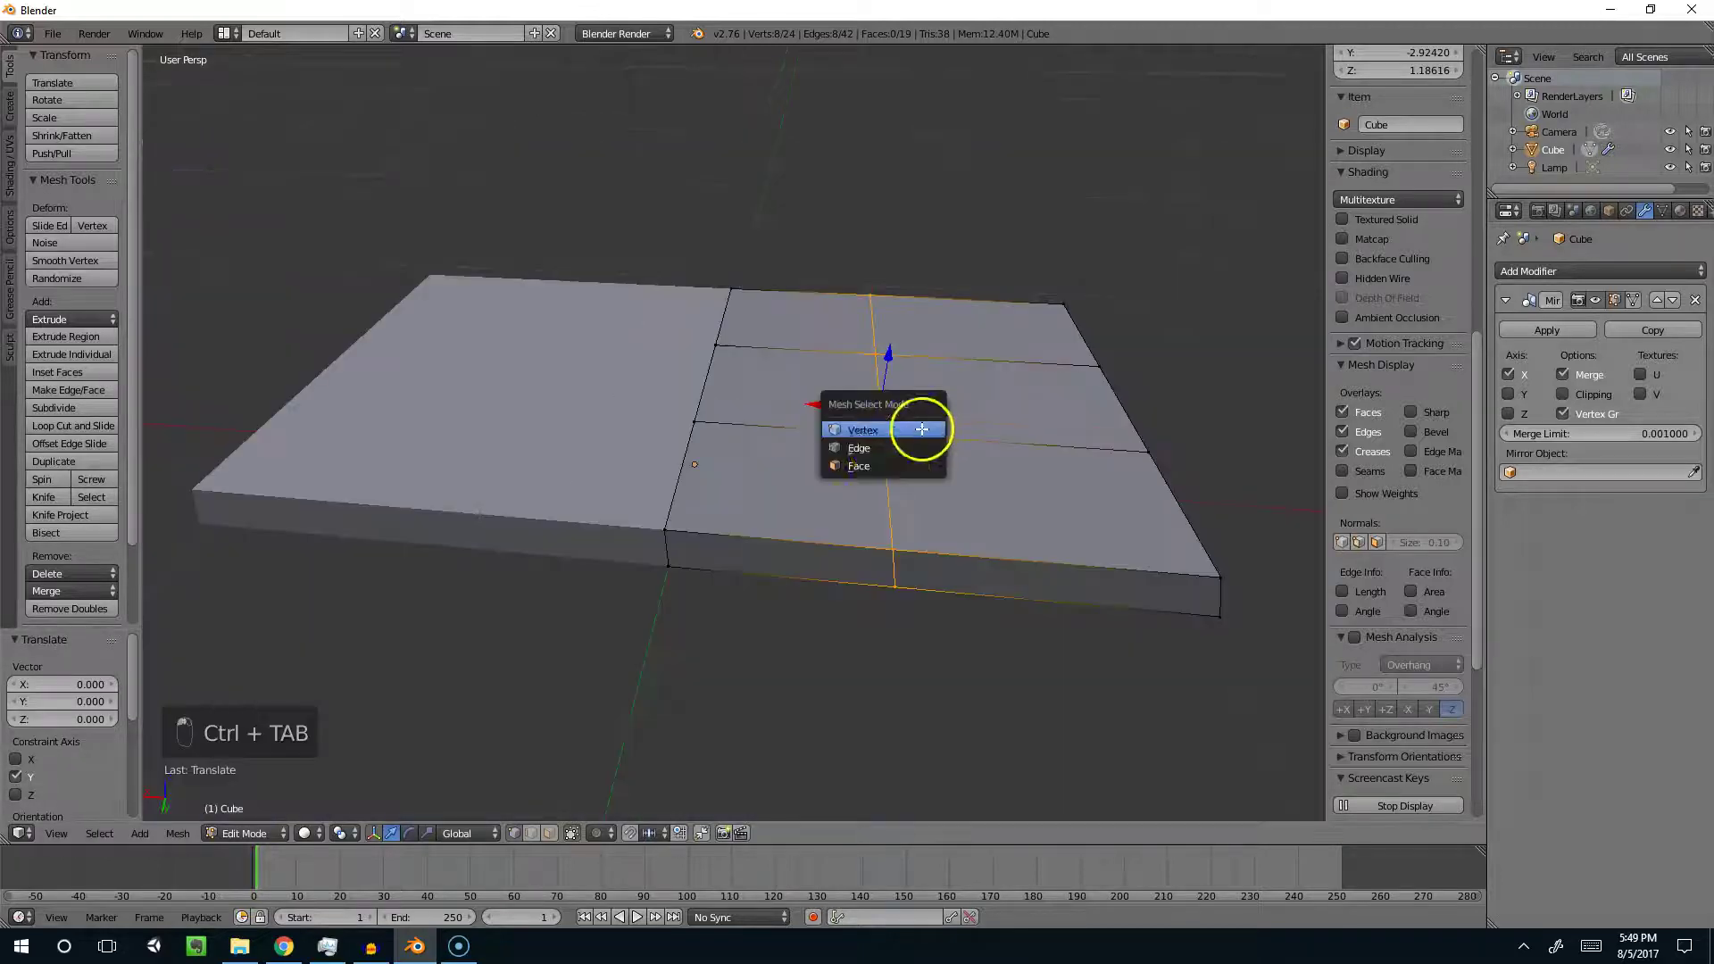
left_click(869, 466)
scroll(816, 413, "down", 8)
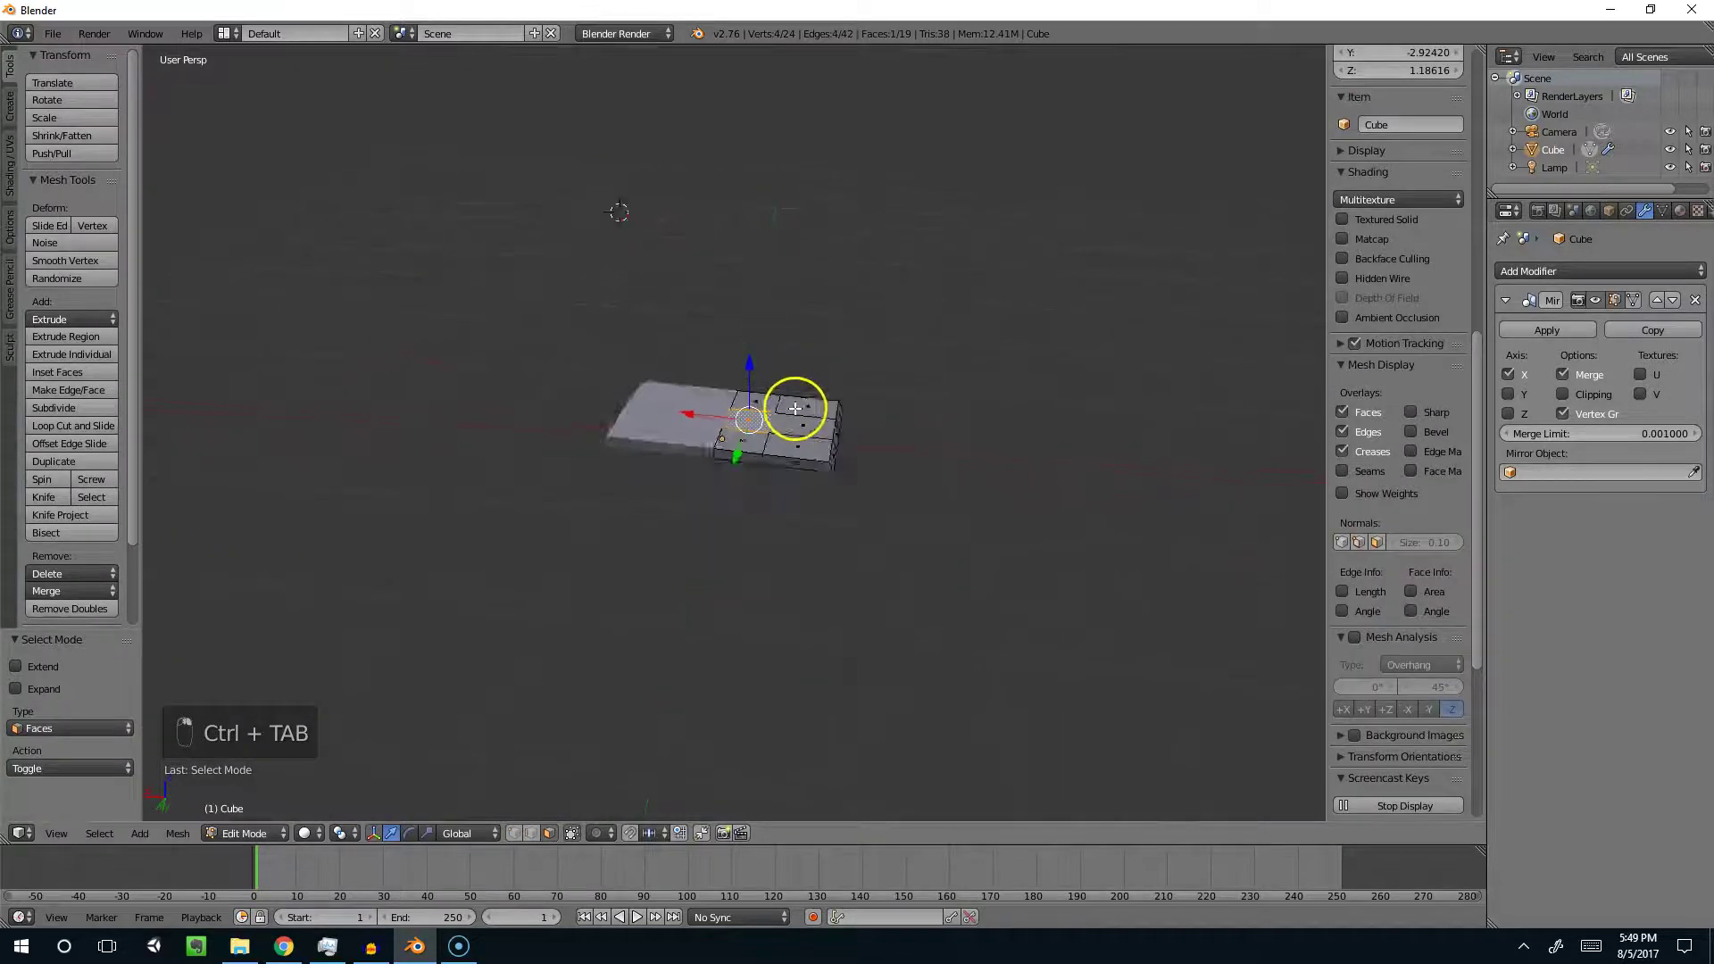
middle_click_drag(892, 429, 971, 479)
key("s")
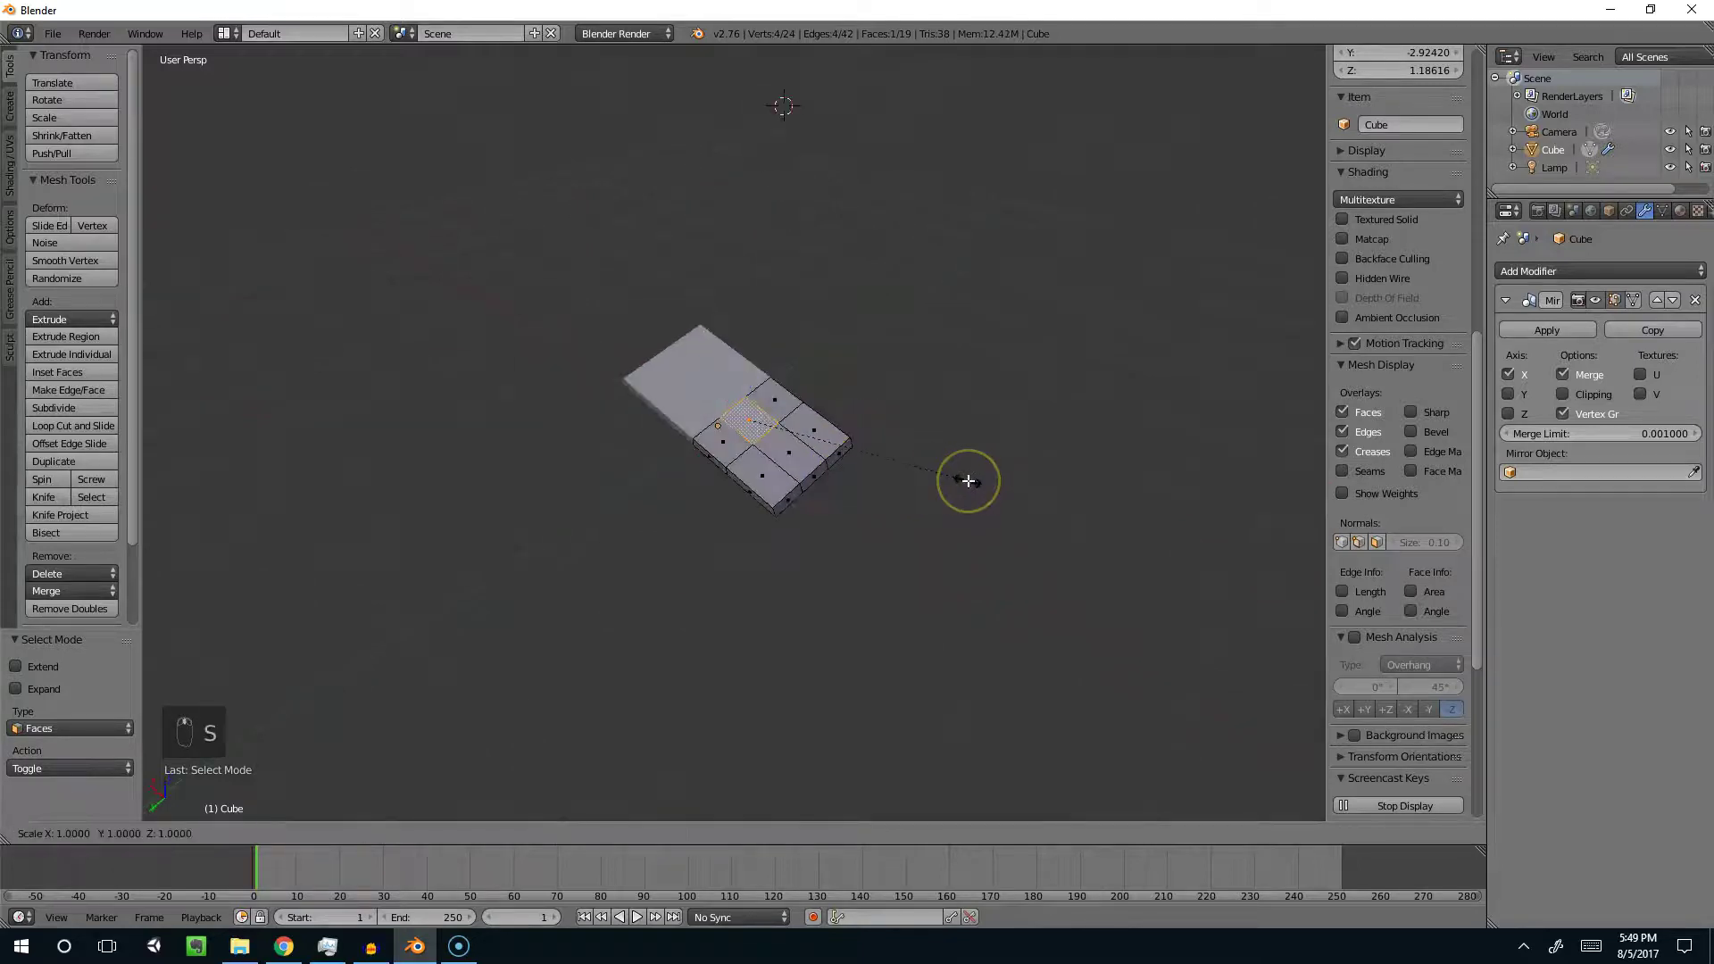
key("y")
left_click(902, 456)
Step: Extrude the narrowed face upward by about 0.27, and extrude its top again in place
key("e")
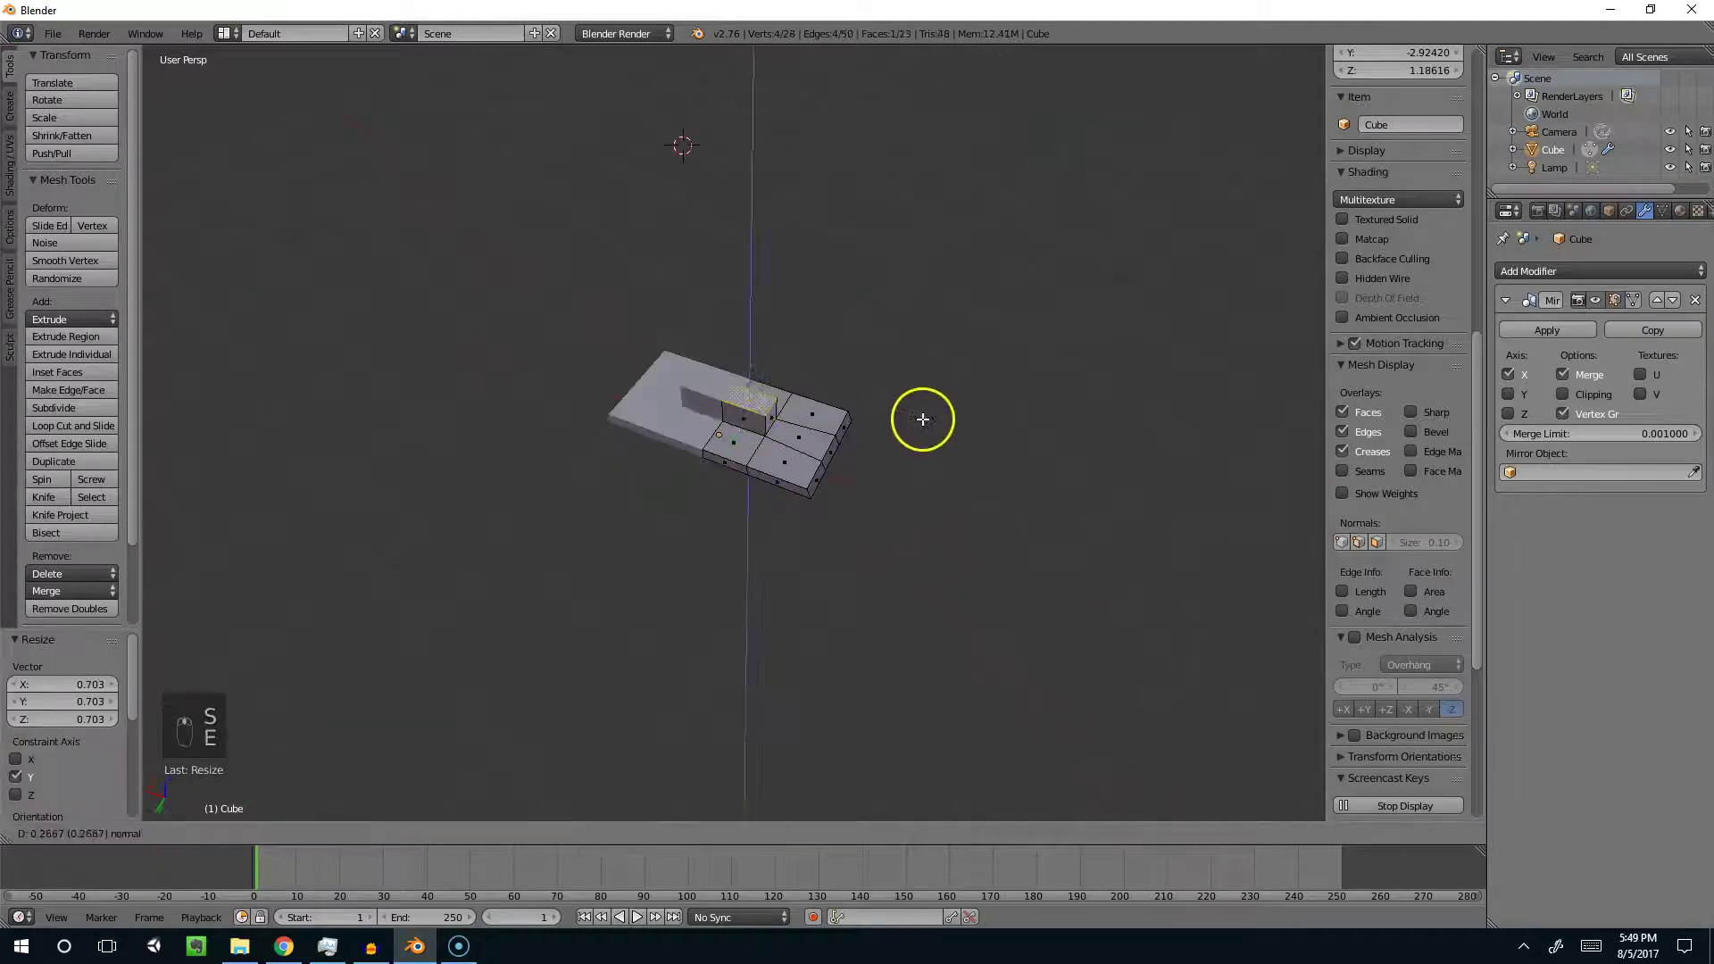
left_click(923, 419)
middle_click_drag(923, 418, 896, 398)
key("e")
right_click(895, 387)
Step: Try to scale the raised top face by about 1.74 in all directions, and undo the scaling
key("s")
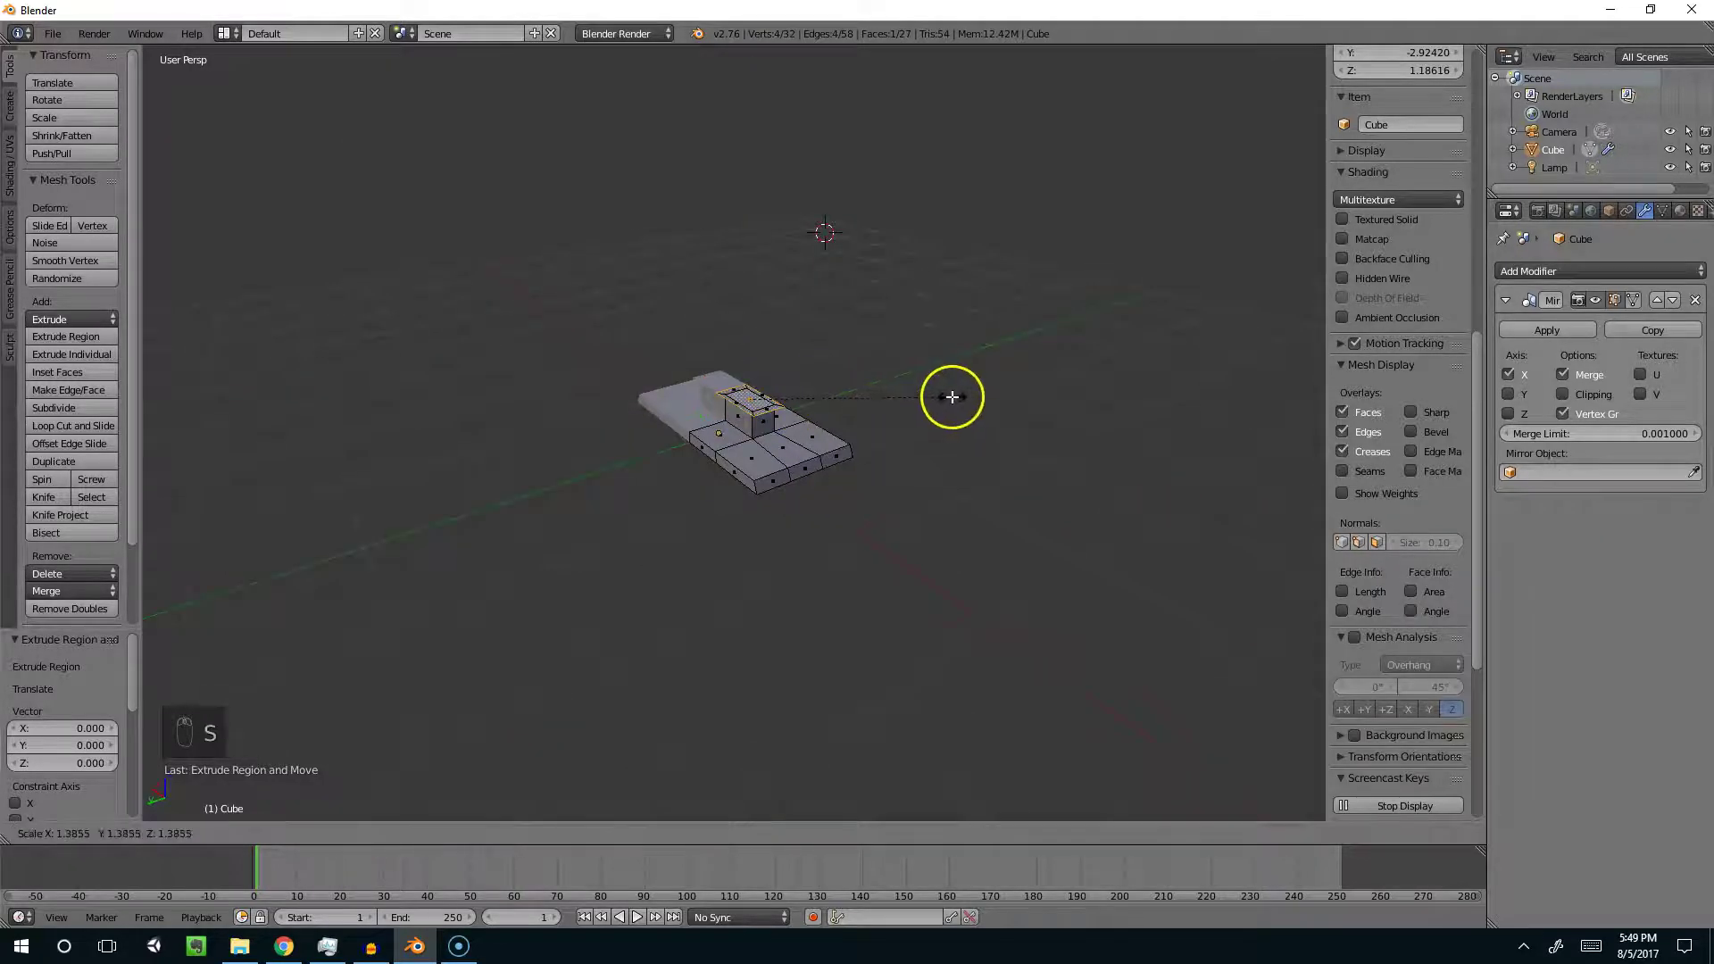
left_click(999, 398)
scroll(925, 406, "up", 8)
middle_click_drag(822, 429, 721, 310)
middle_click_drag(647, 265, 682, 282)
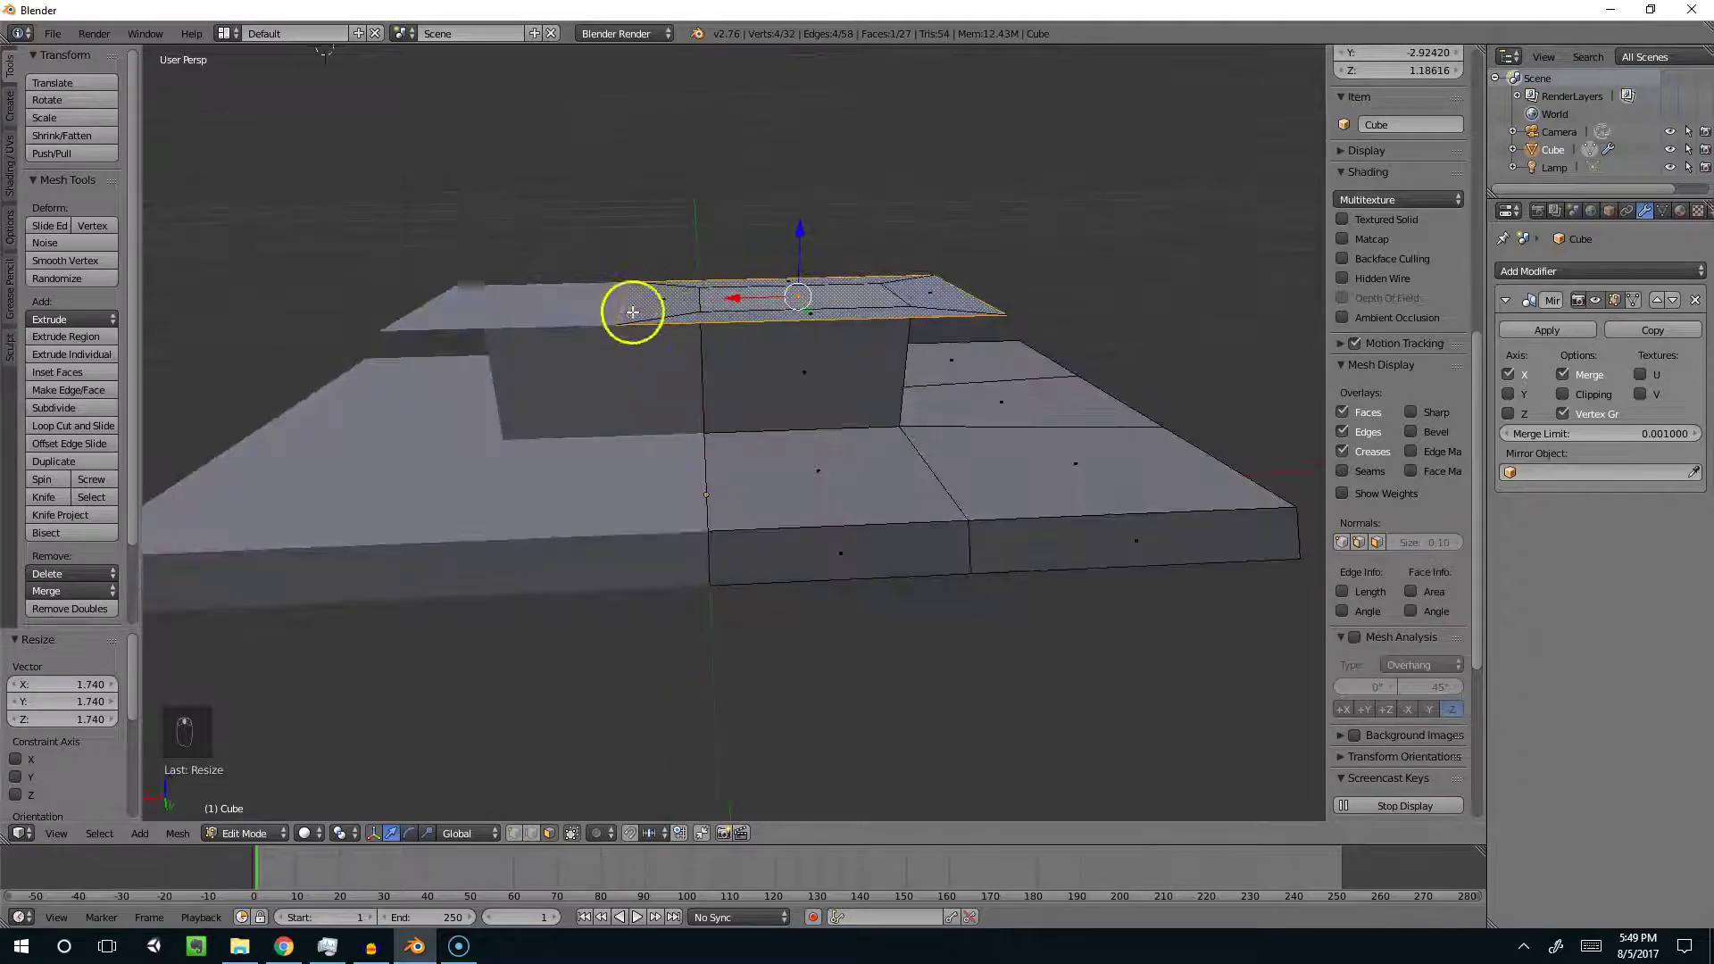
middle_click_drag(684, 448, 783, 415)
key("ctrl+z")
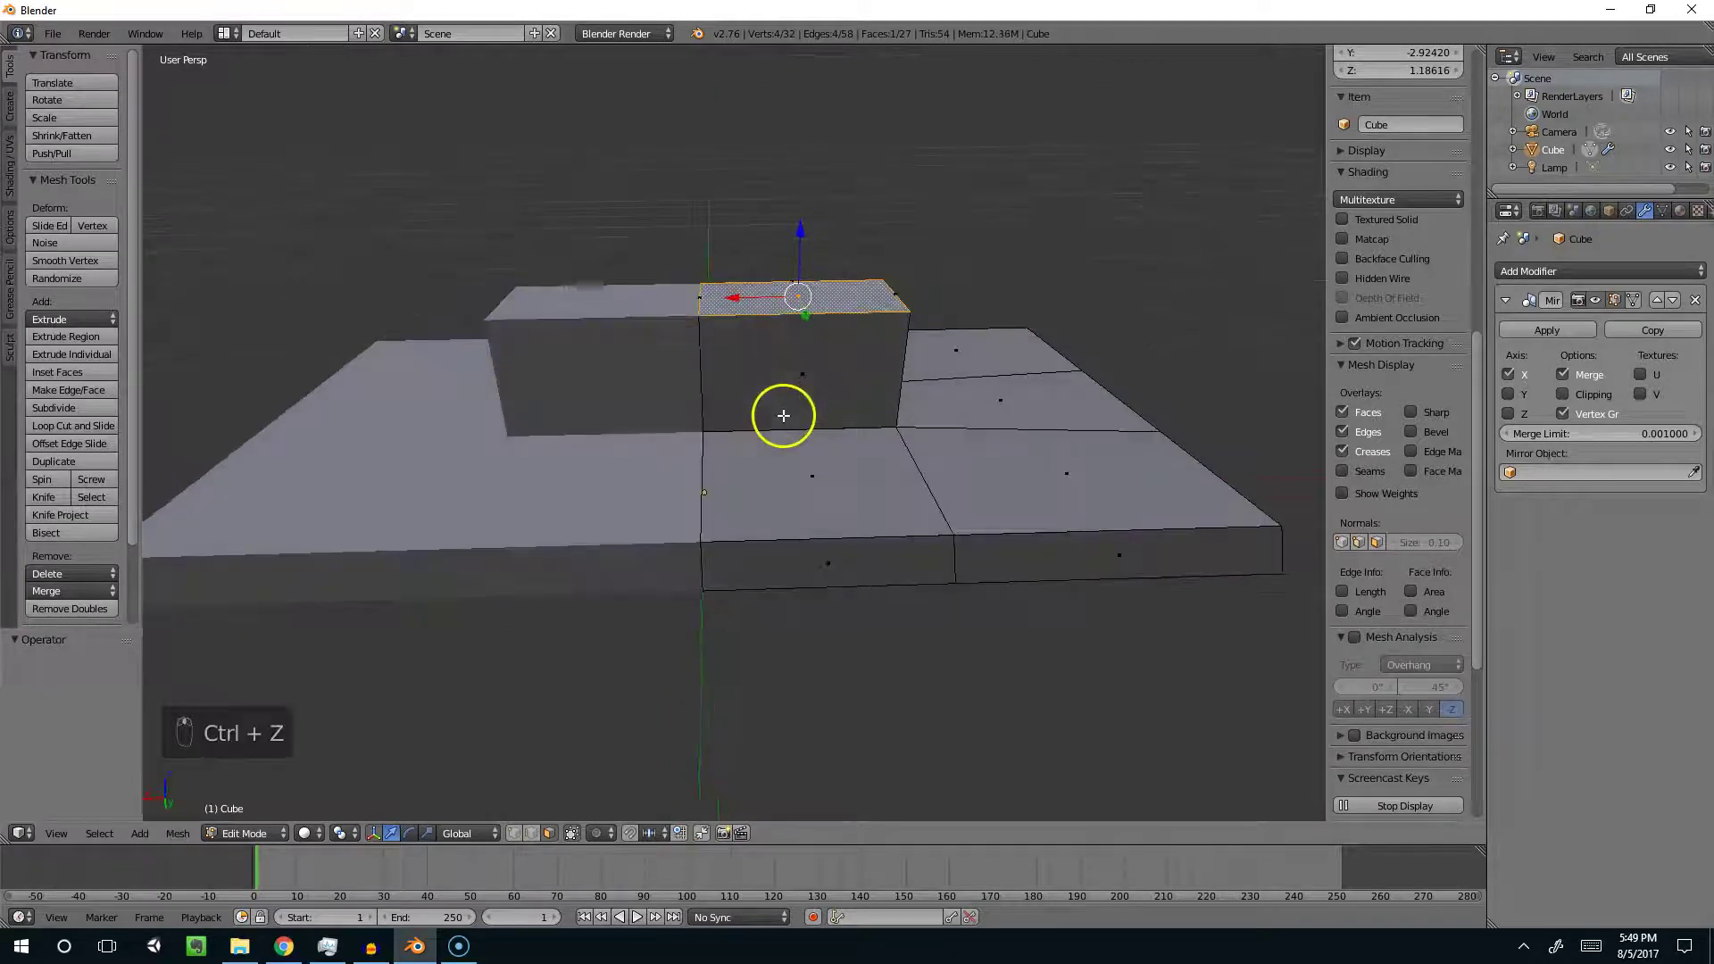
Step: Enable Clipping in the slab's Mirror modifier and scale the raised top face by about 2.35
middle_click_drag(745, 323, 871, 340)
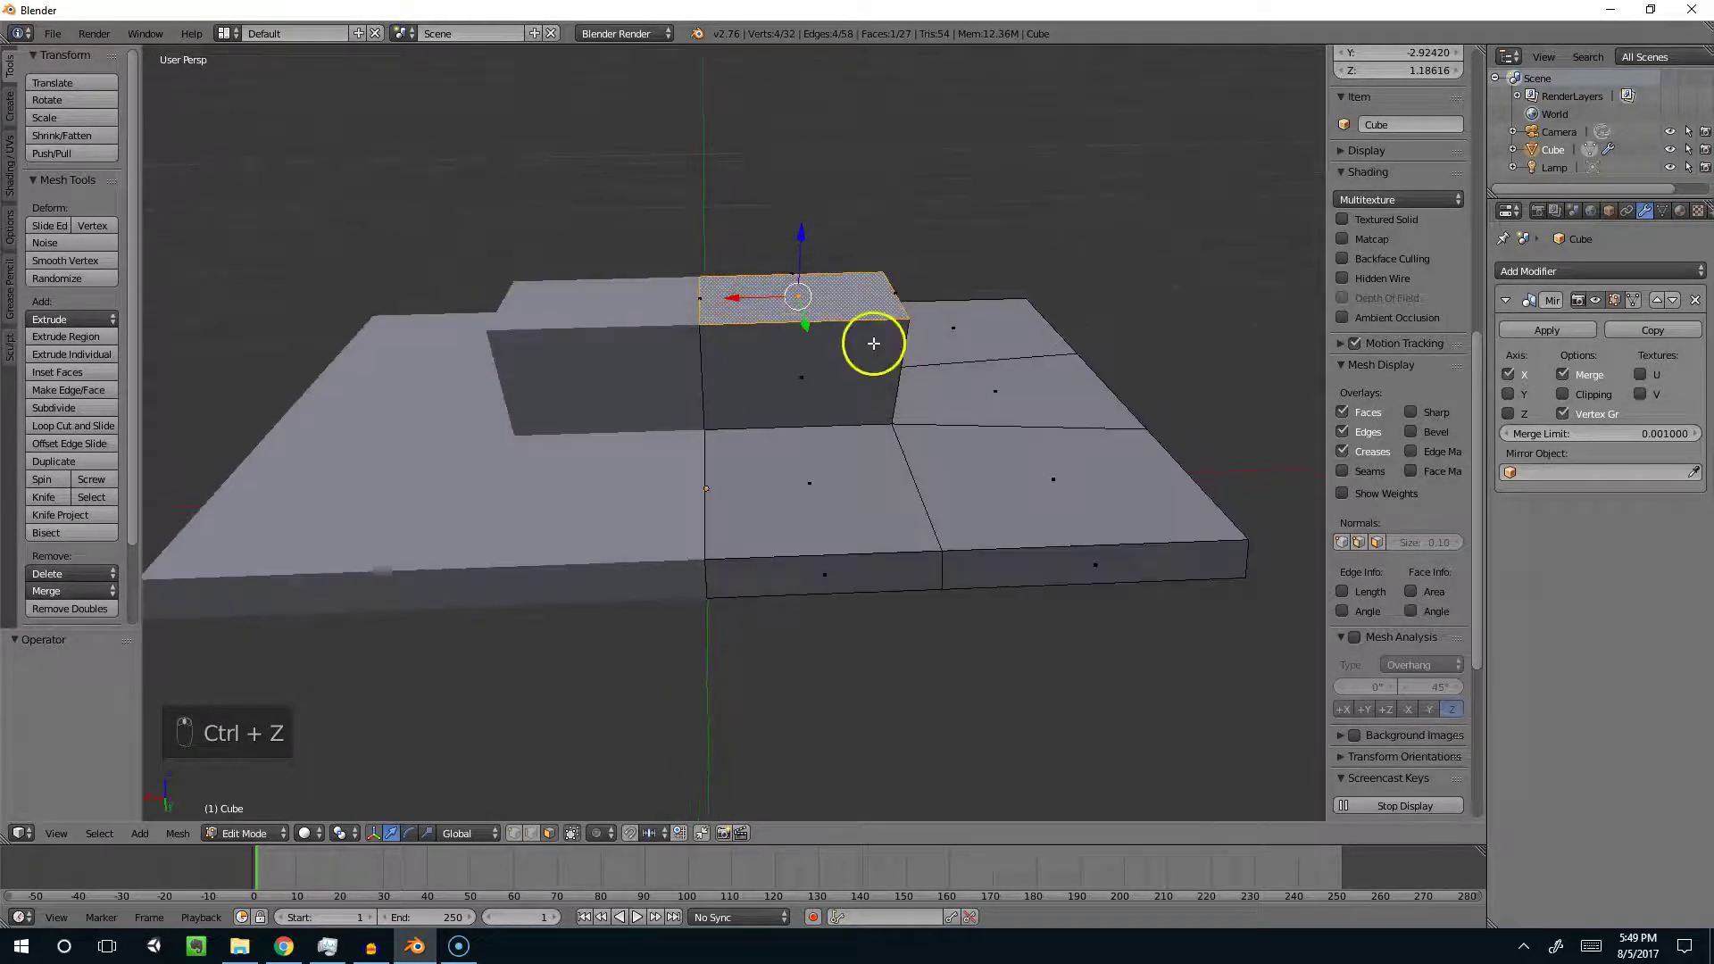
left_click(1563, 395)
key("s")
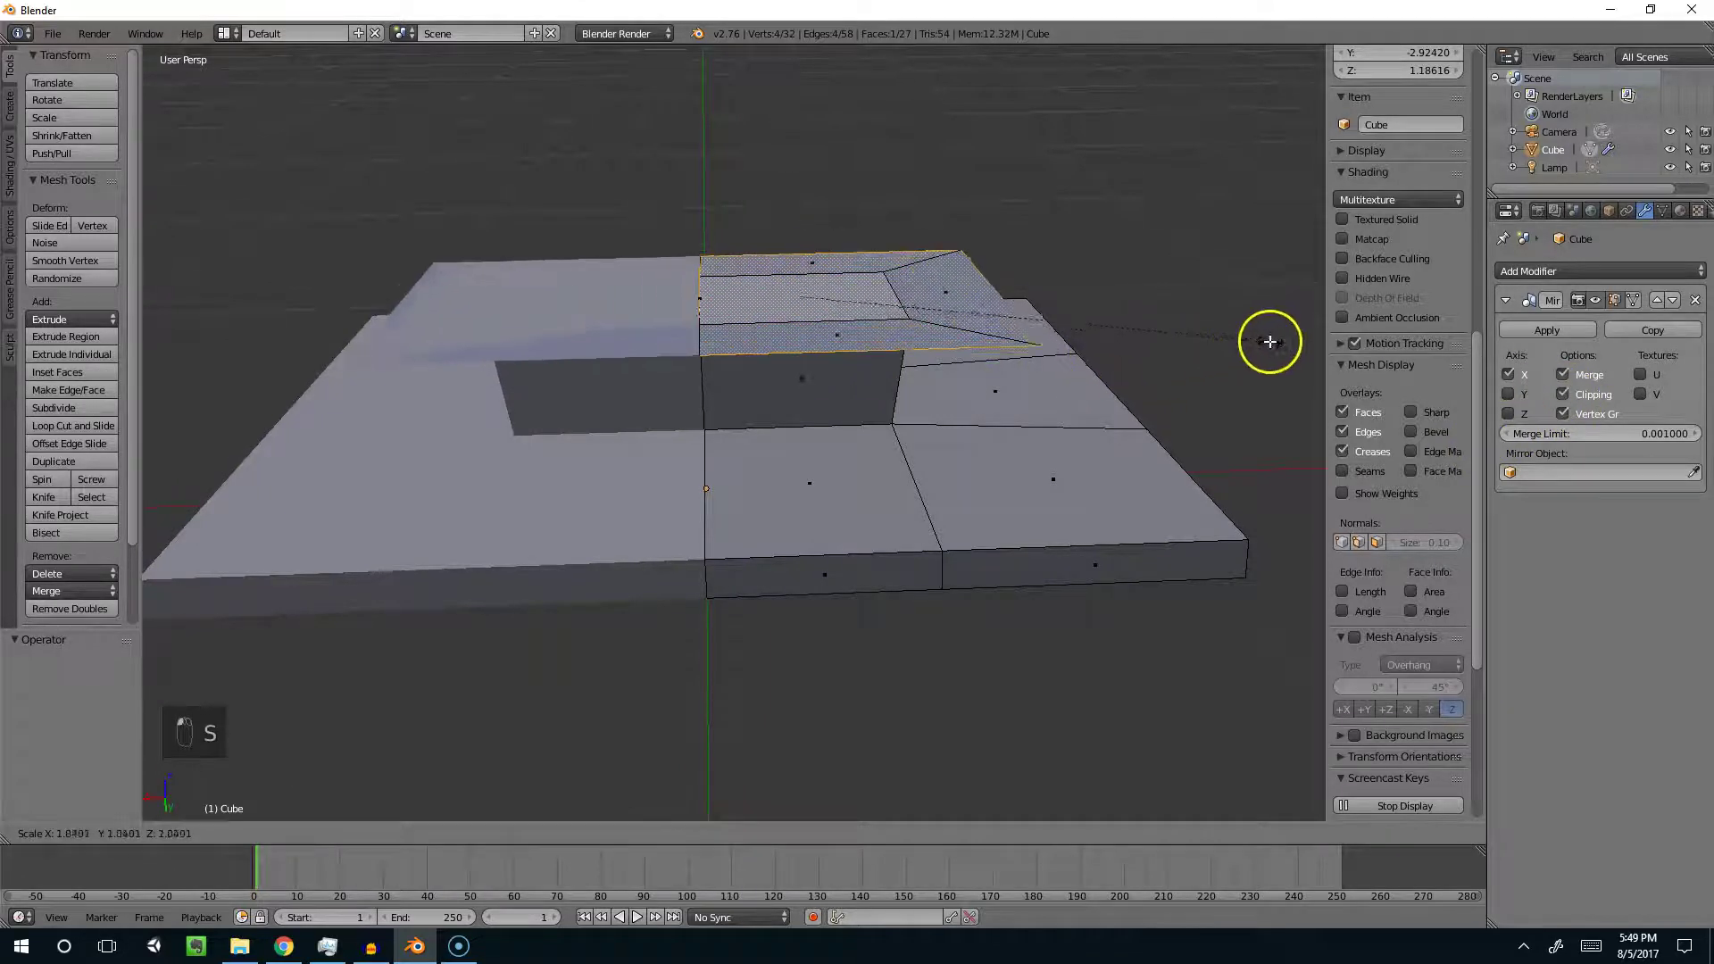
left_click(126, 340)
middle_click_drag(601, 431, 667, 362)
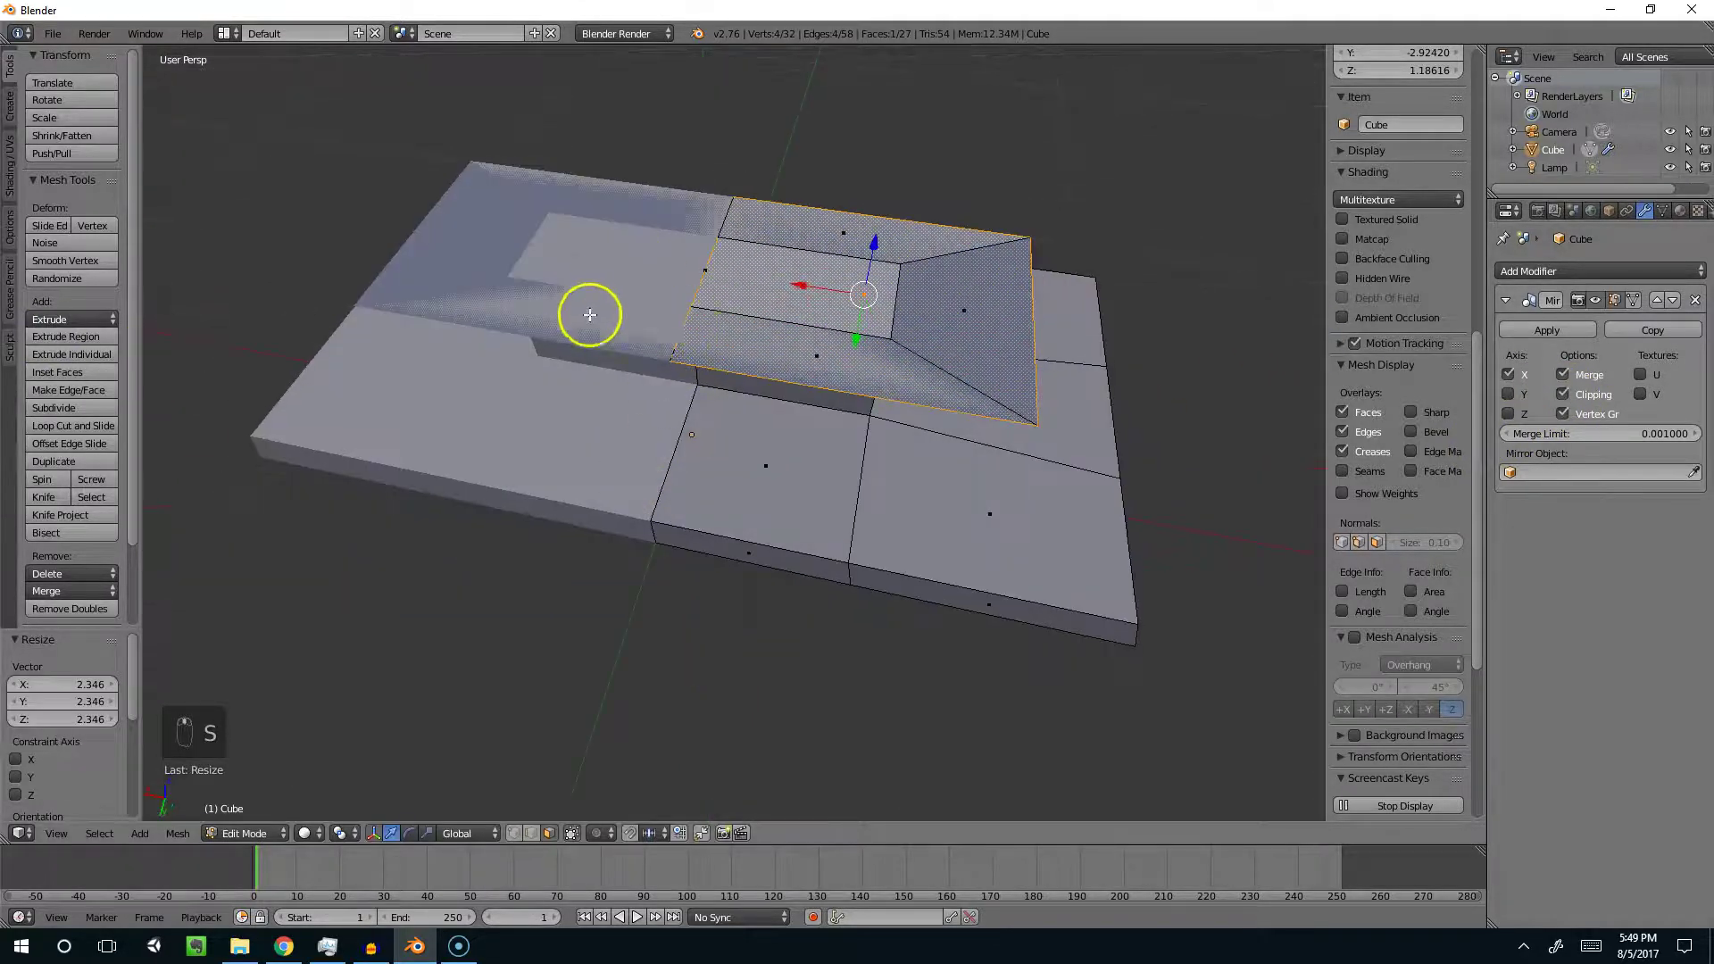
Step: Scale the widened top face by about 0.65 along Y and about 4.37 along X
scroll(715, 354, "down", 3)
middle_click_drag(822, 394, 956, 402)
key("s")
left_click(982, 406)
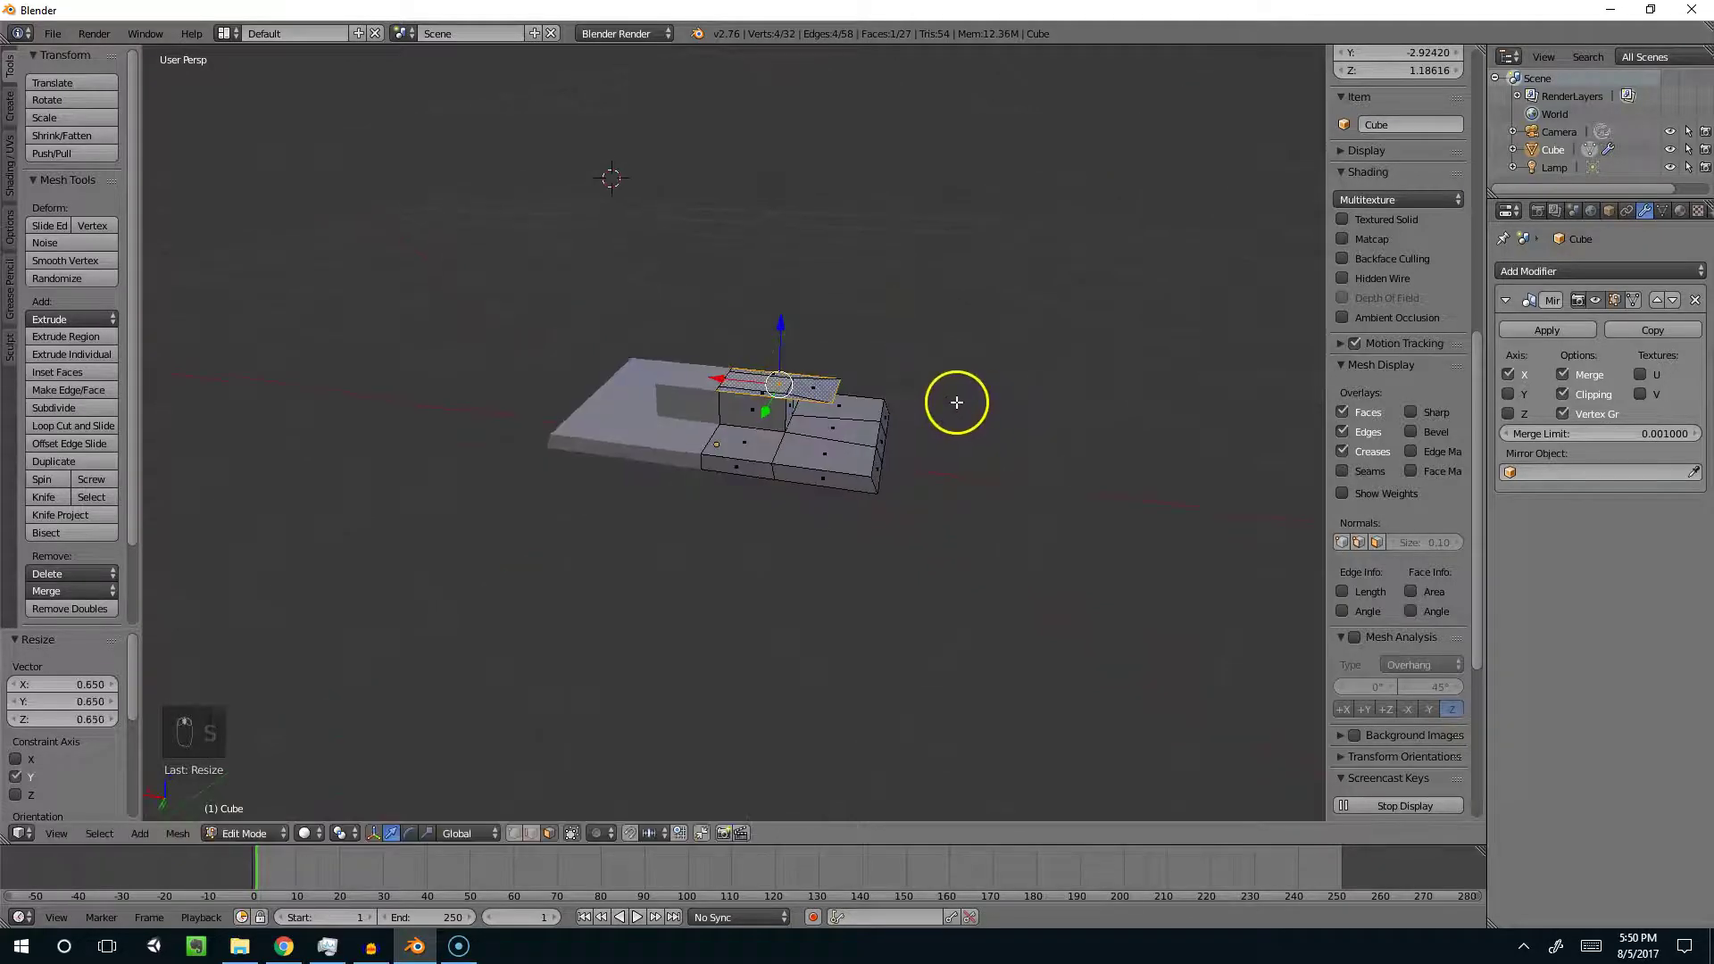
key("x")
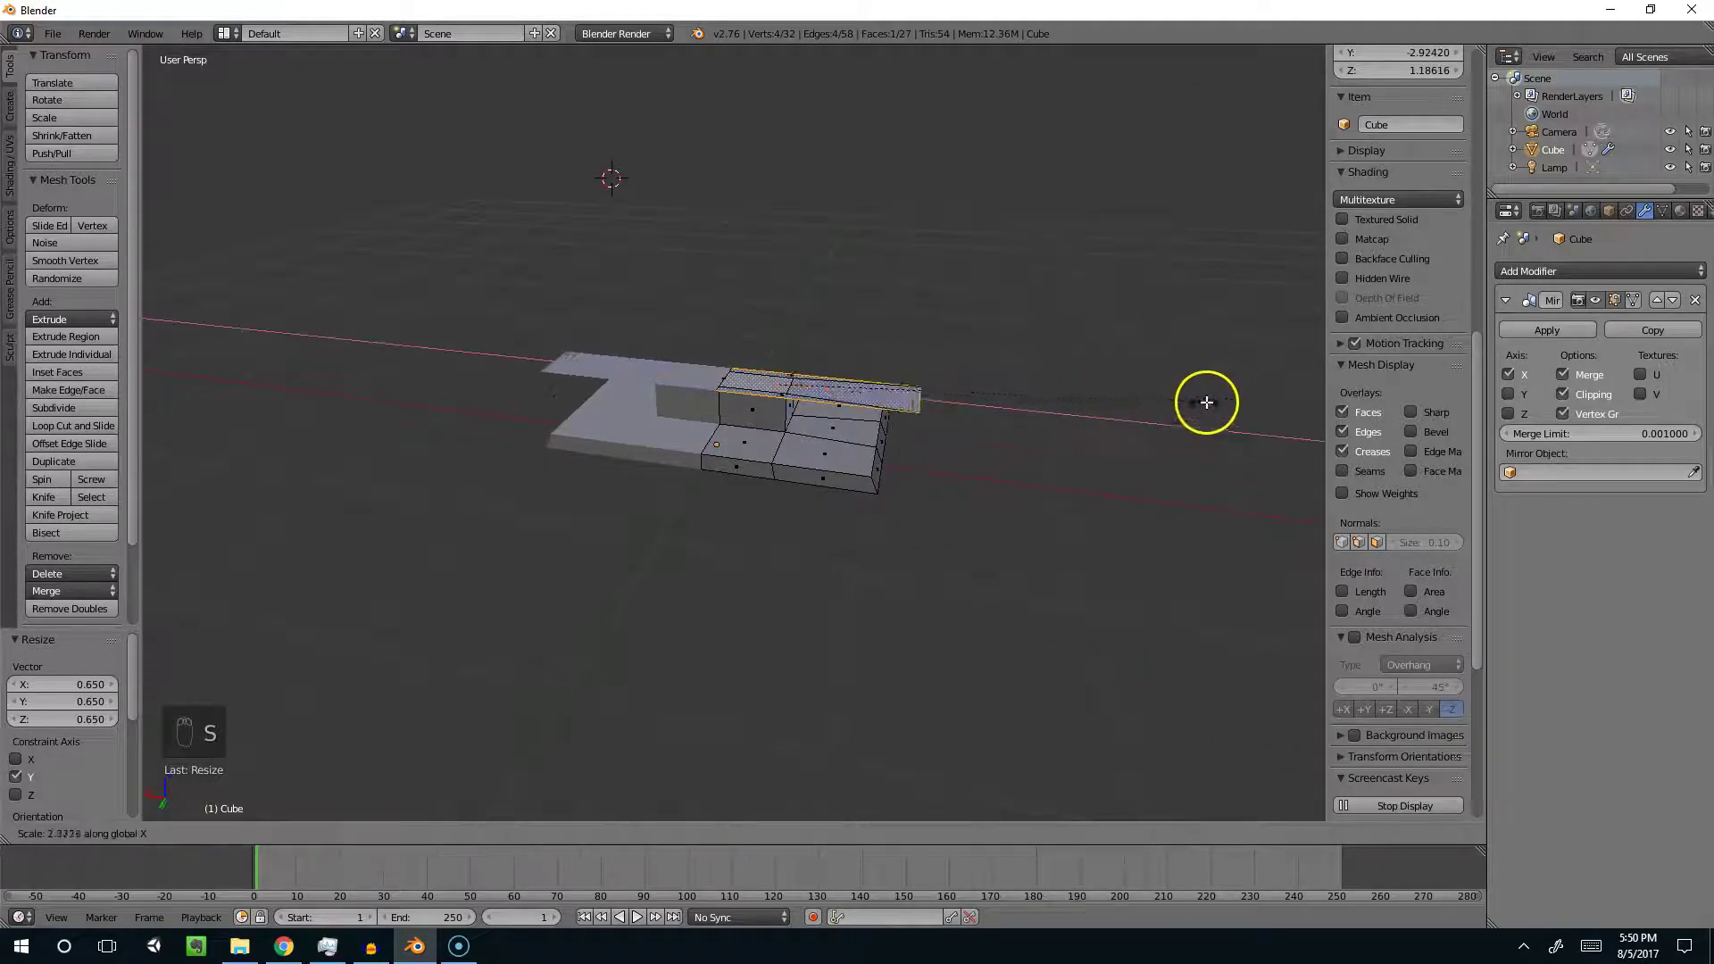
left_click(375, 420)
Step: Extrude the long top face upward into a tall upright panel and check the shape in object mode
scroll(522, 524, "down", 3)
middle_click_drag(522, 524, 639, 452)
key("e")
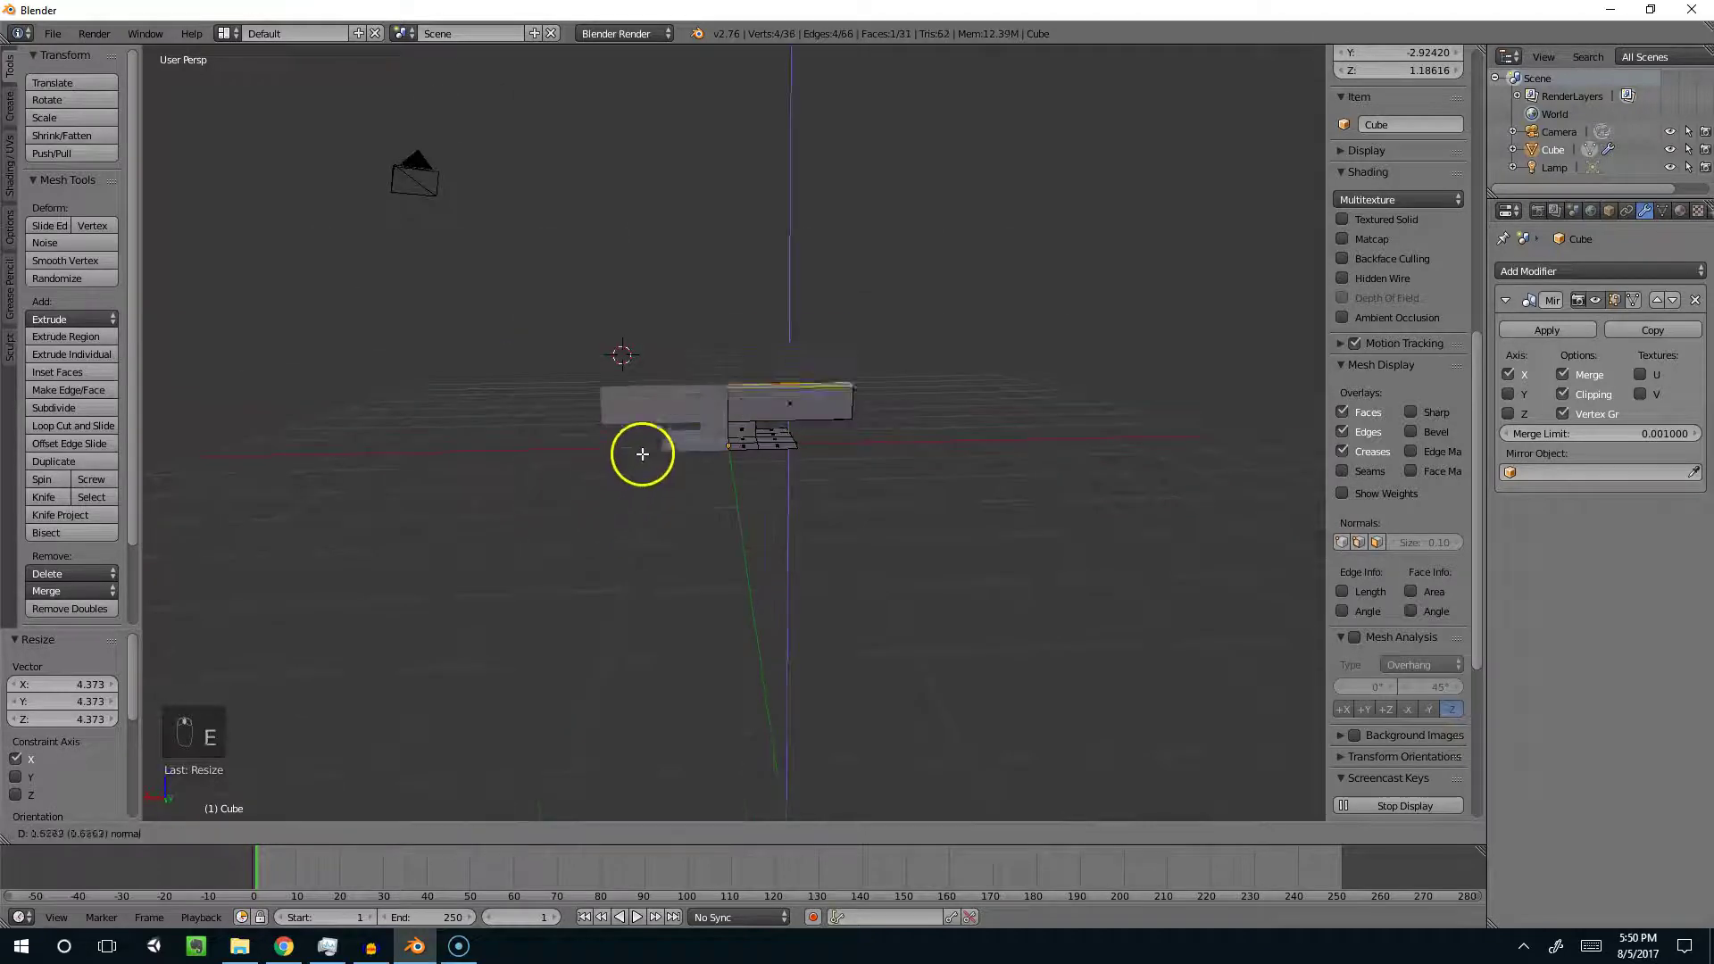
left_click(674, 319)
key("Tab")
middle_click_drag(834, 420, 873, 292)
Step: Add two horizontal loop cuts across the upright panel and spread them apart along Z by a scale of about 2.68
key("Tab")
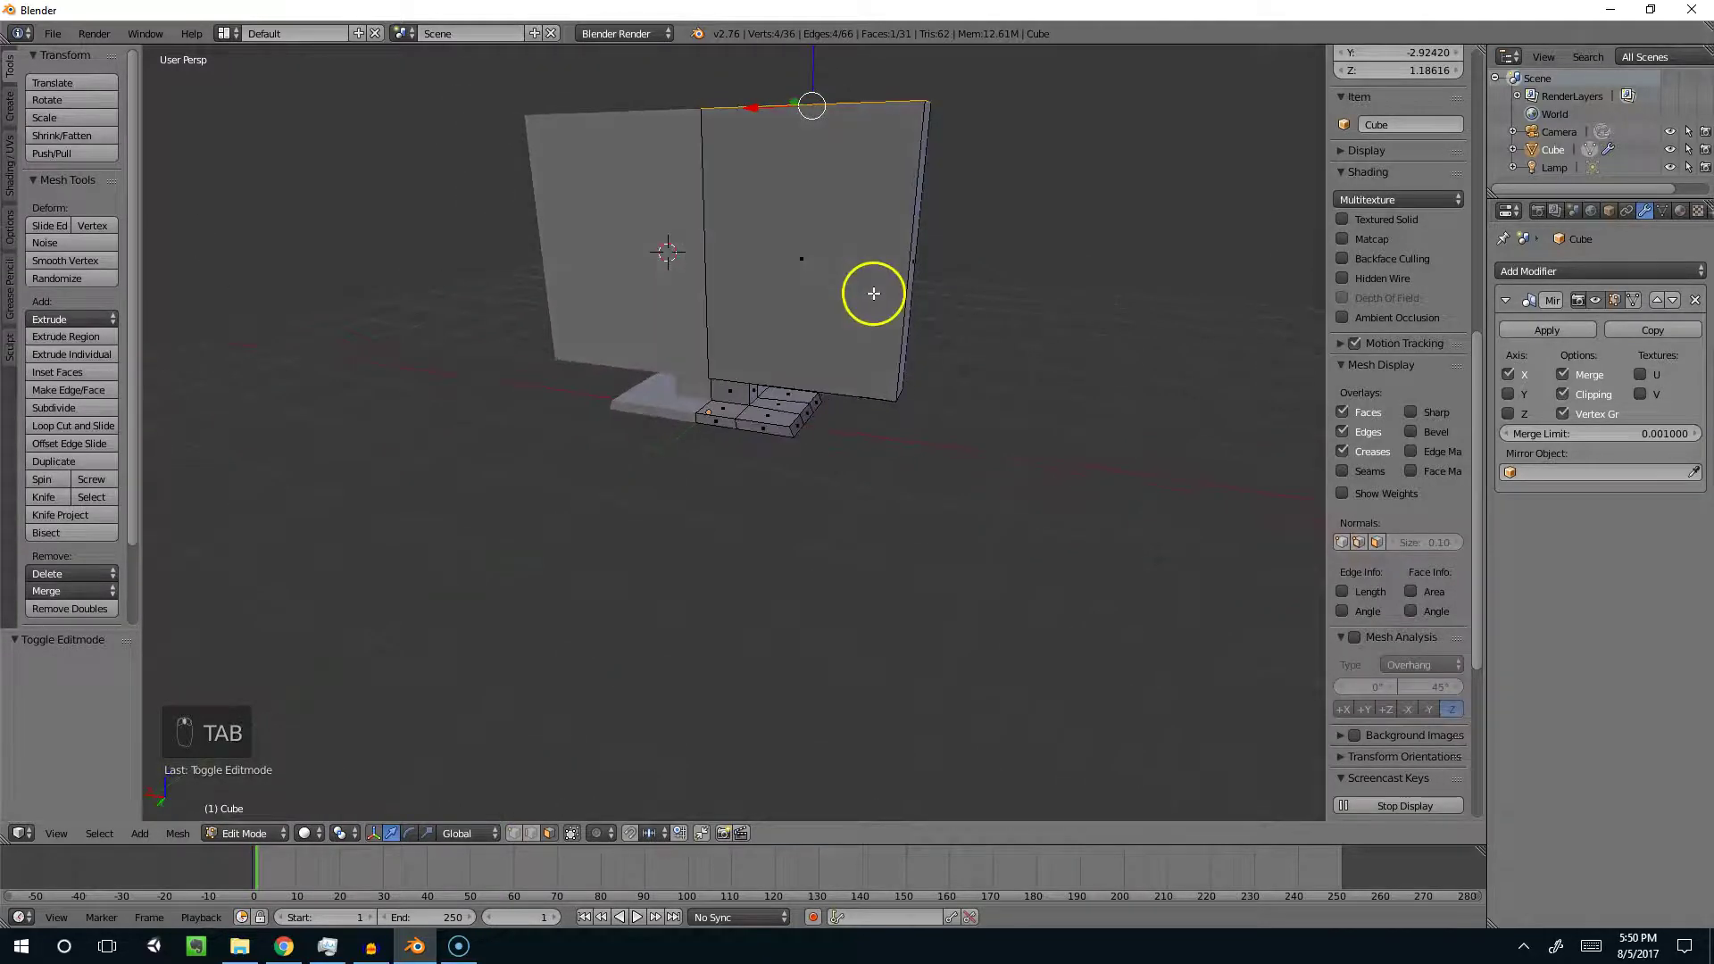
key("ctrl+r")
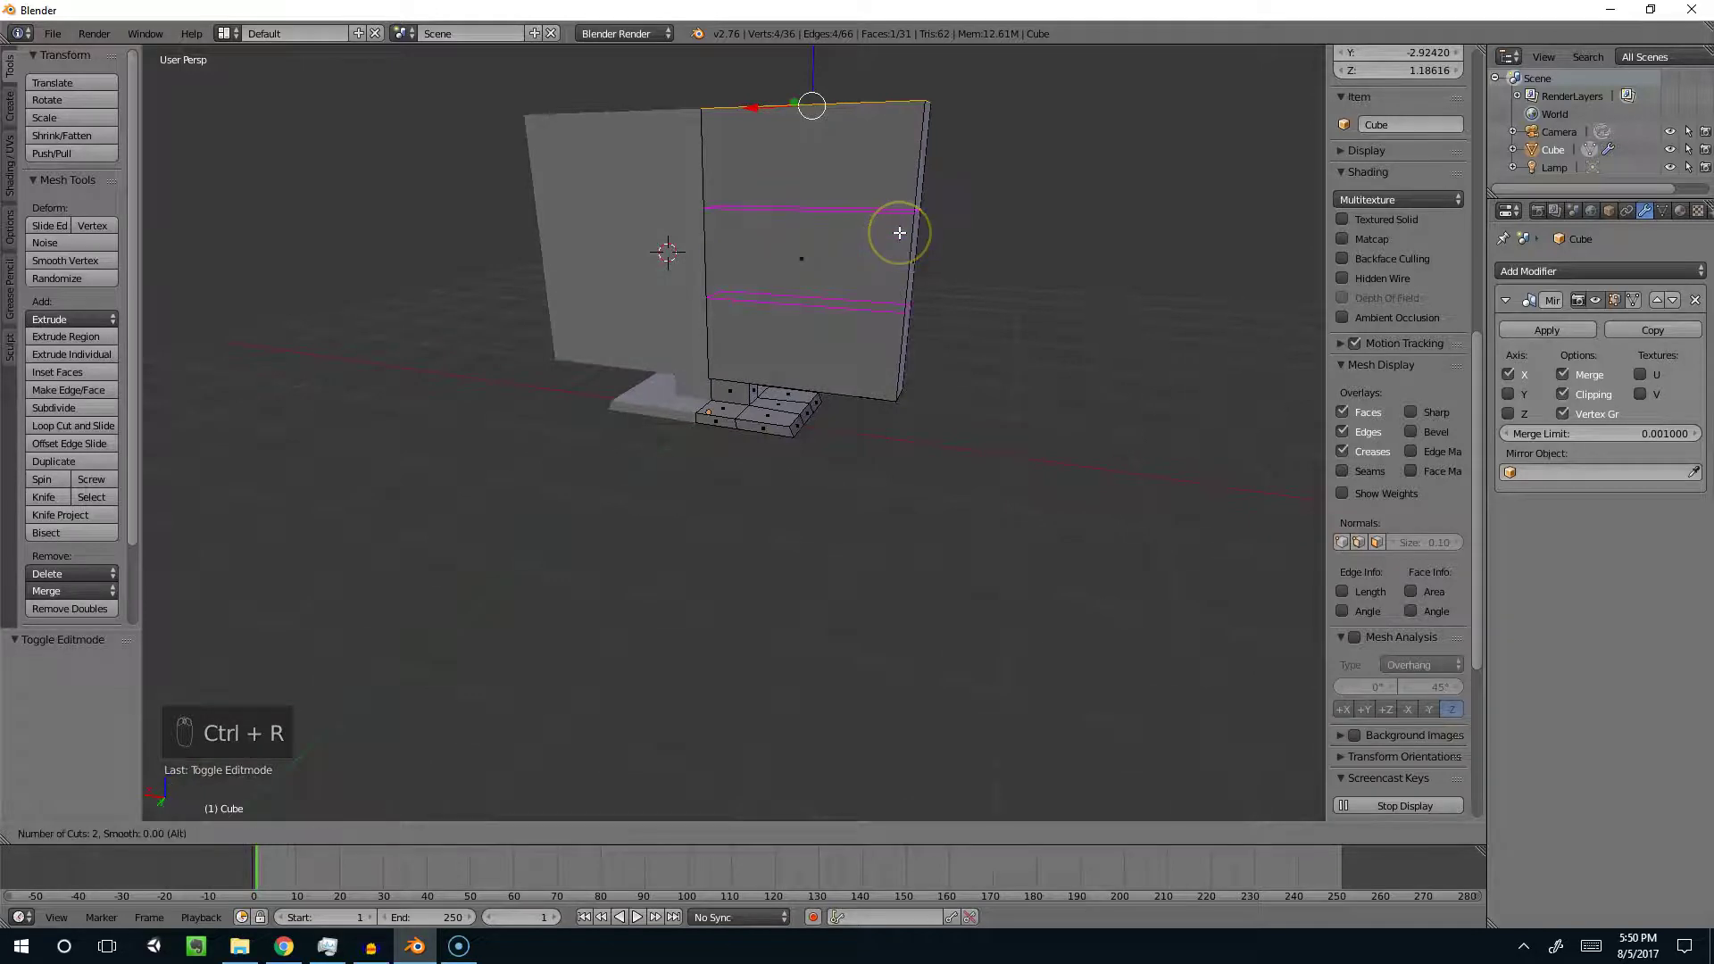
left_click(1137, 268)
key("s")
key("z")
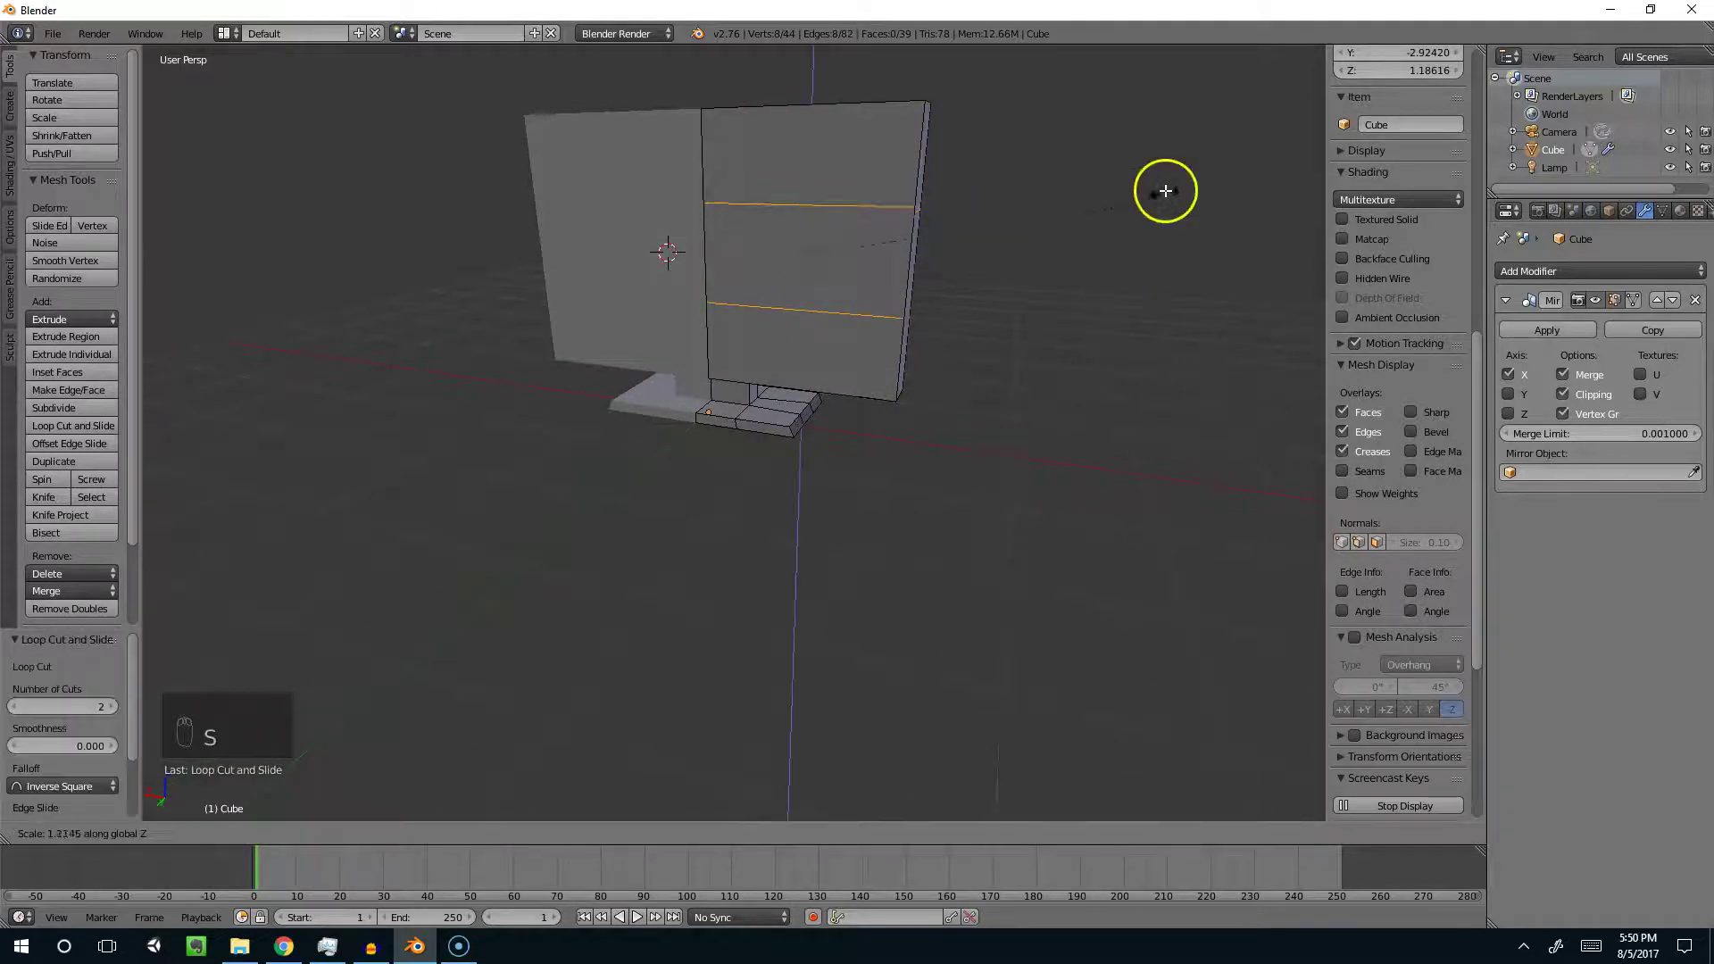
left_click(412, 652)
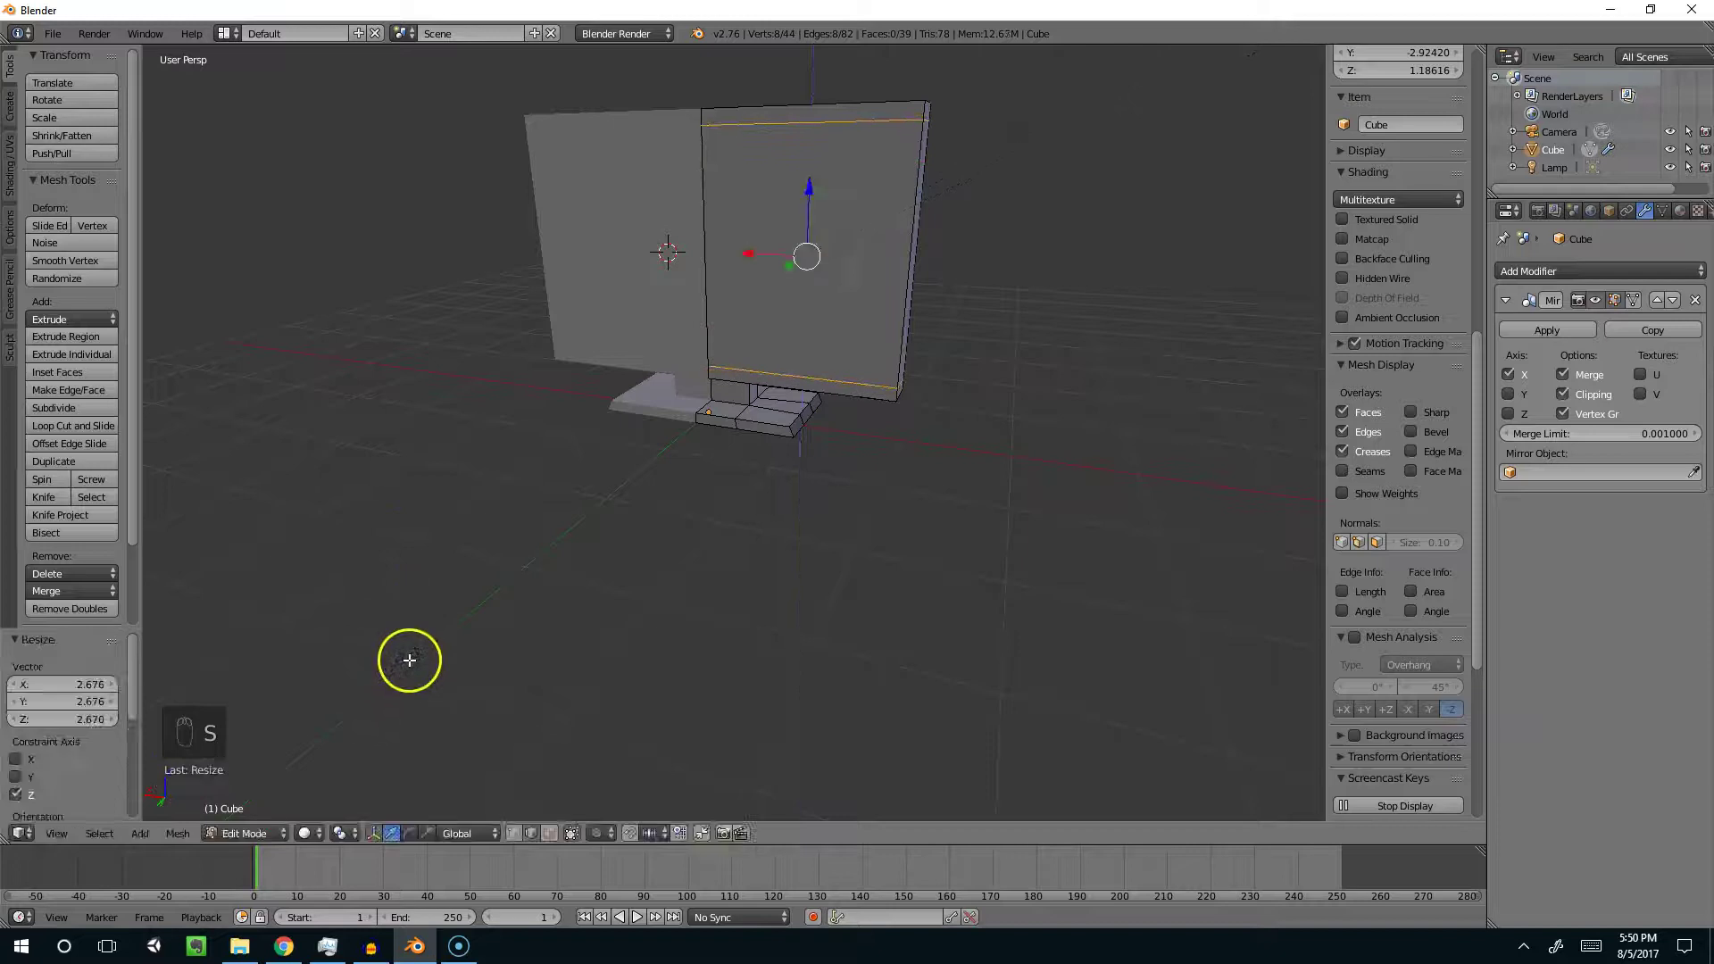
Step: Select the three faces on the panel's outer side in face mode and extrude them outward by about 0.25
key("ctrl+r")
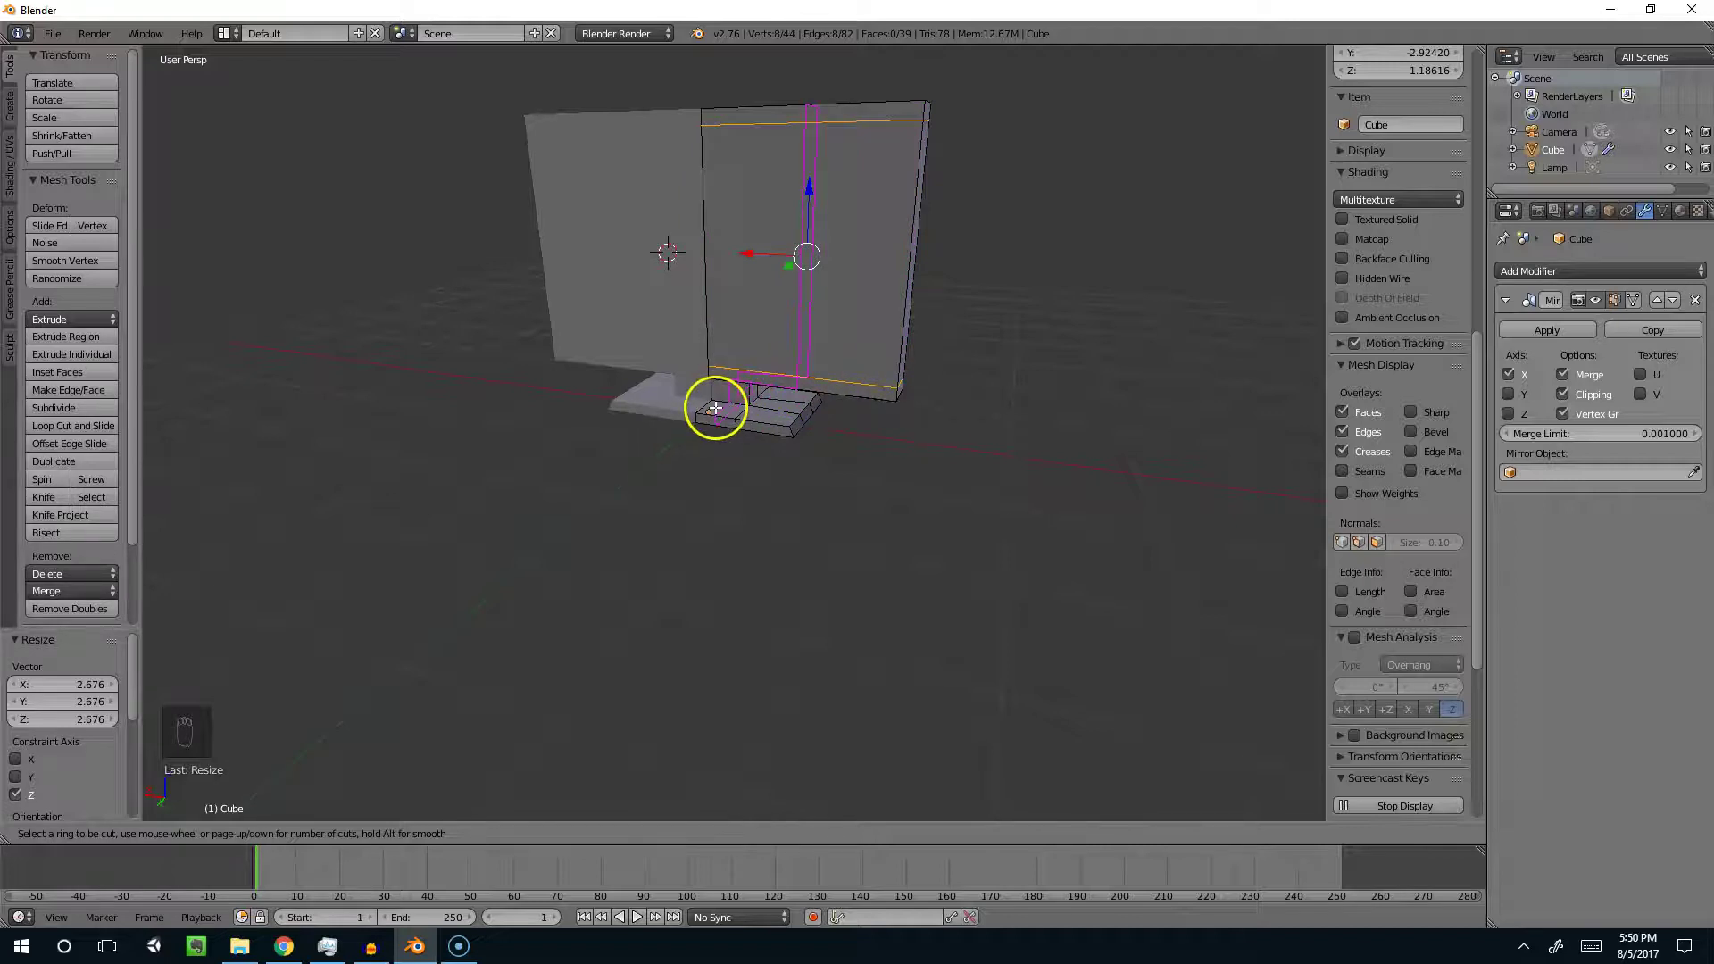
right_click(758, 390)
middle_click_drag(857, 379, 865, 336)
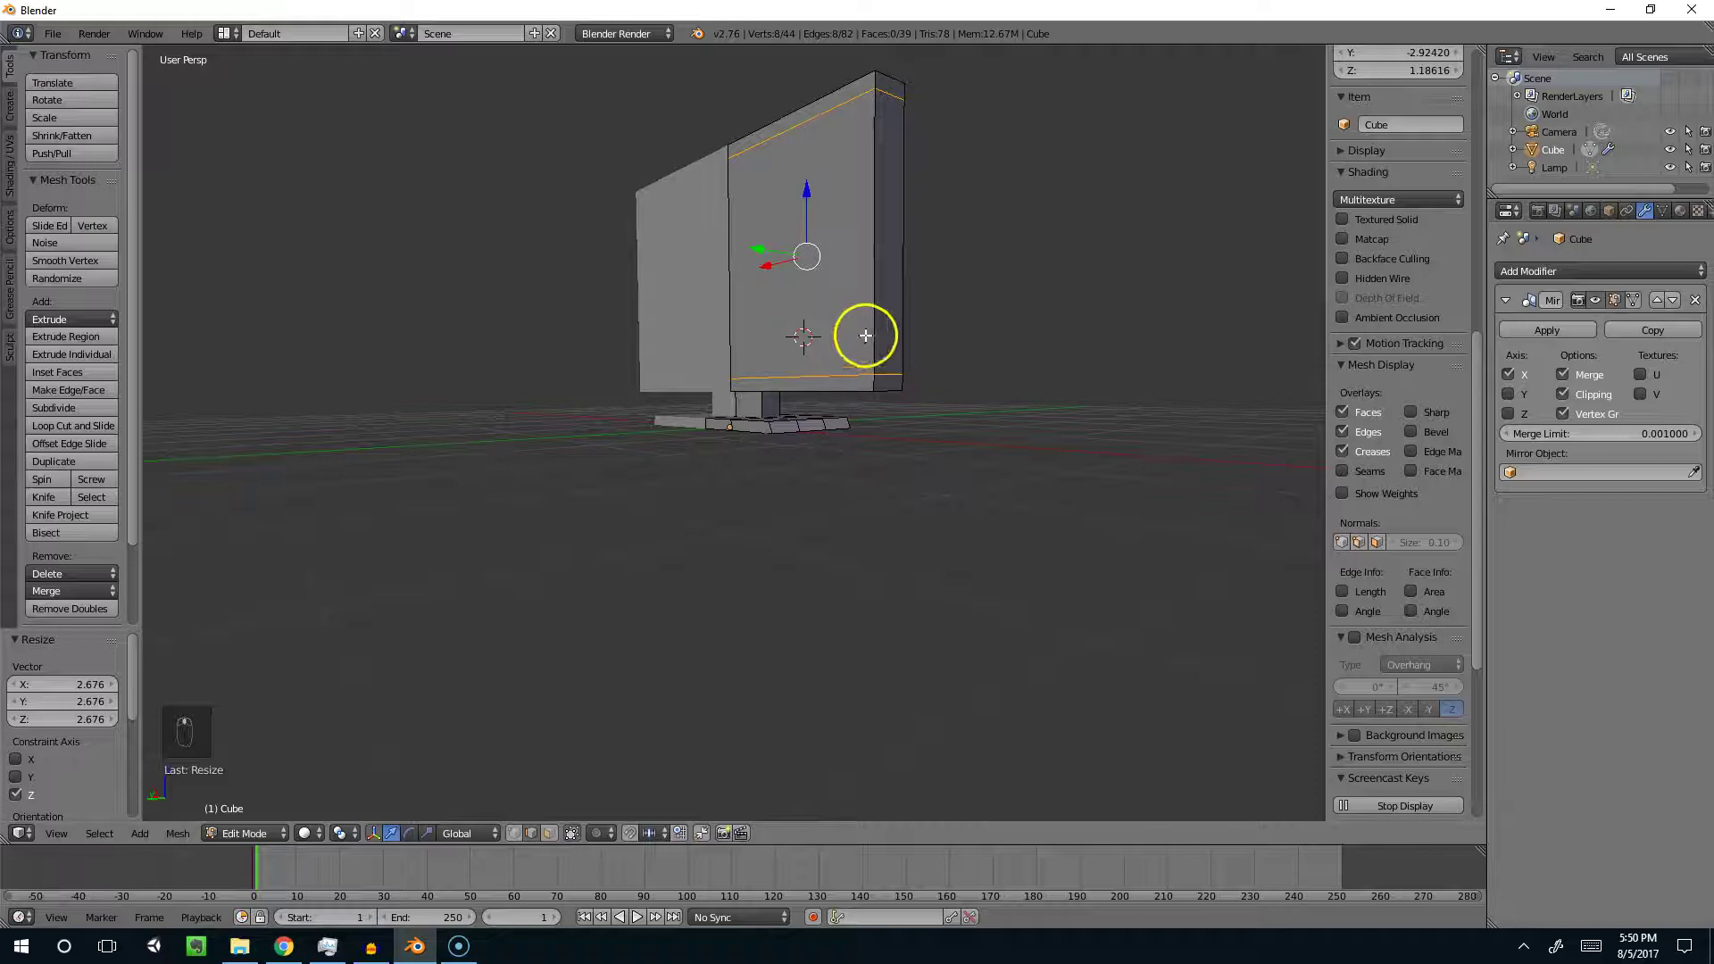
key("ctrl+Tab")
left_click(882, 355)
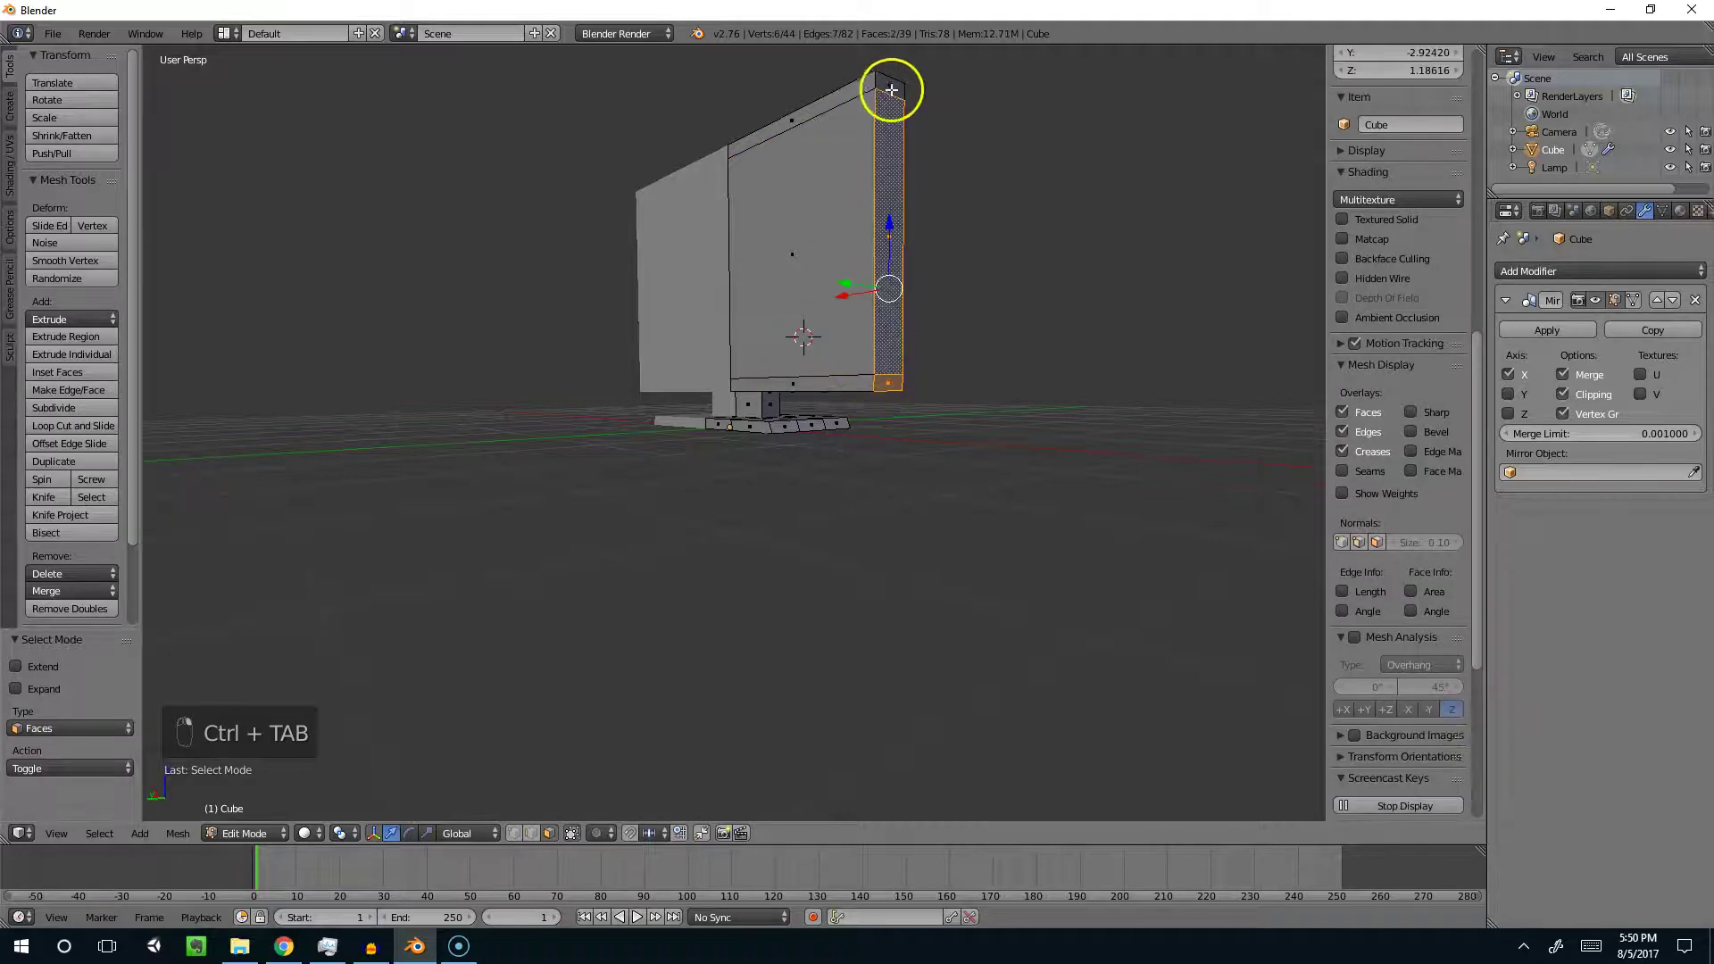
middle_click_drag(892, 280, 956, 295)
key("e")
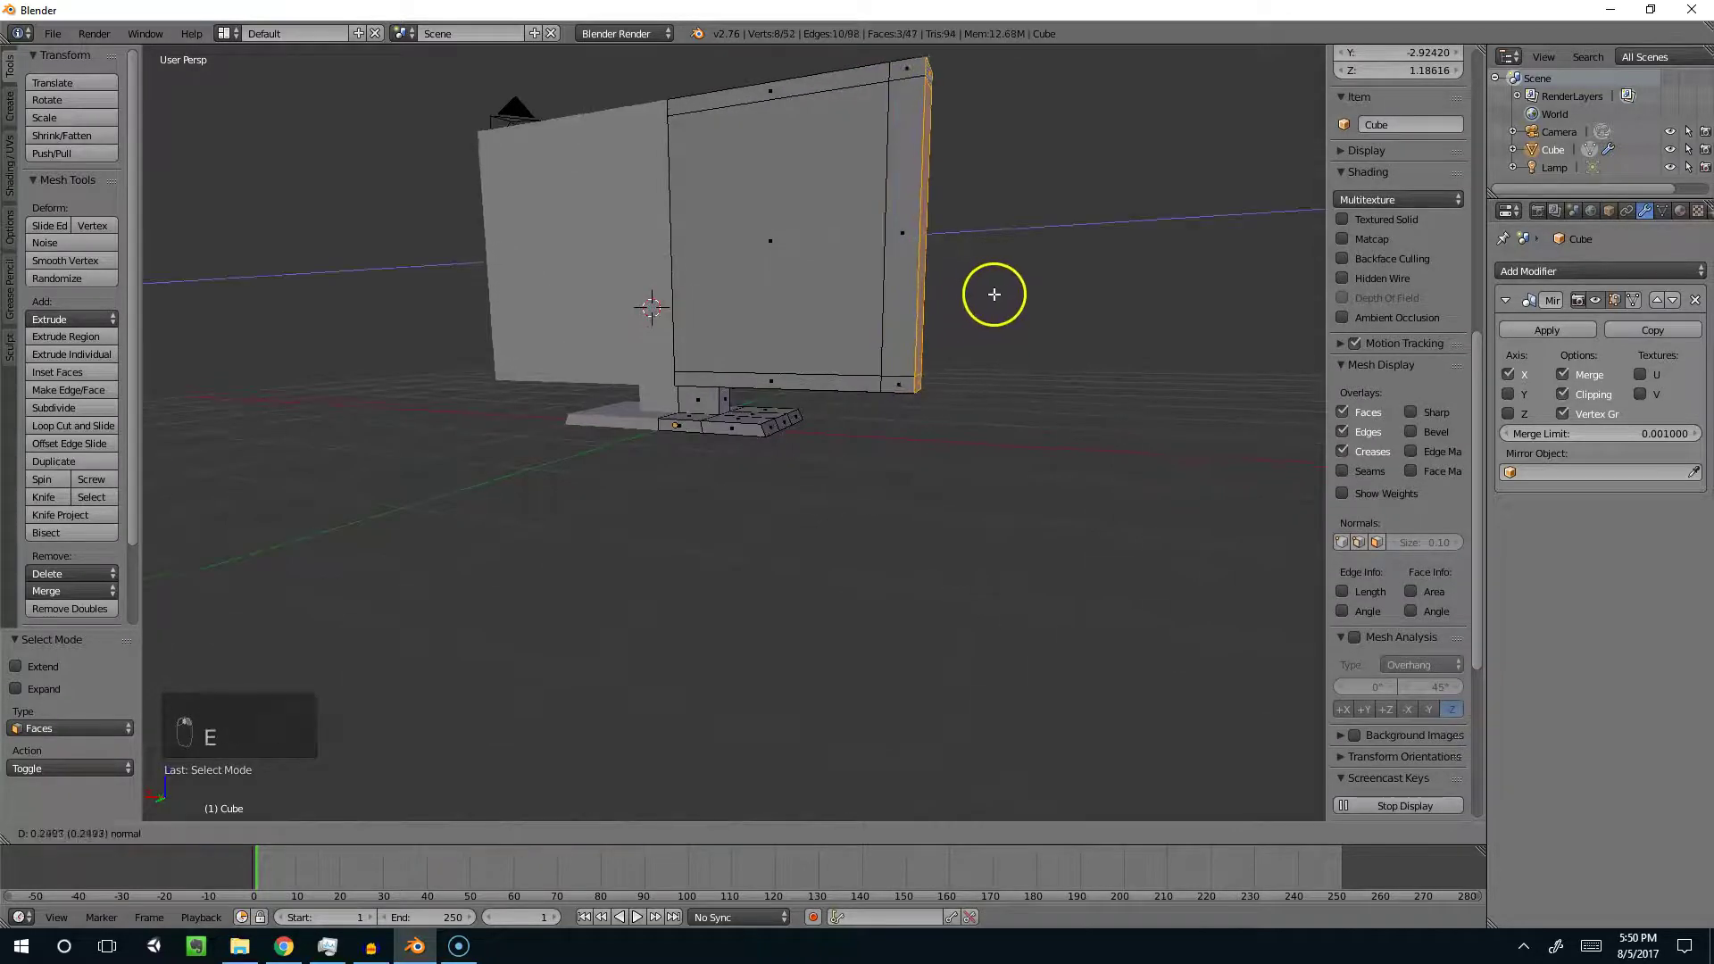
left_click(982, 294)
Step: Try to extrude the panel's large front face as a screen recess with mirroring on, and undo the extrusion
right_click(852, 297)
middle_click_drag(853, 297, 666, 421)
key("e")
left_click(814, 330)
key("Tab")
scroll(667, 422, "up", 2)
key("Tab")
scroll(690, 190, "down", 3)
middle_click_drag(681, 256, 785, 259)
key("ctrl+z")
key("ctrl+z")
key("ctrl+z")
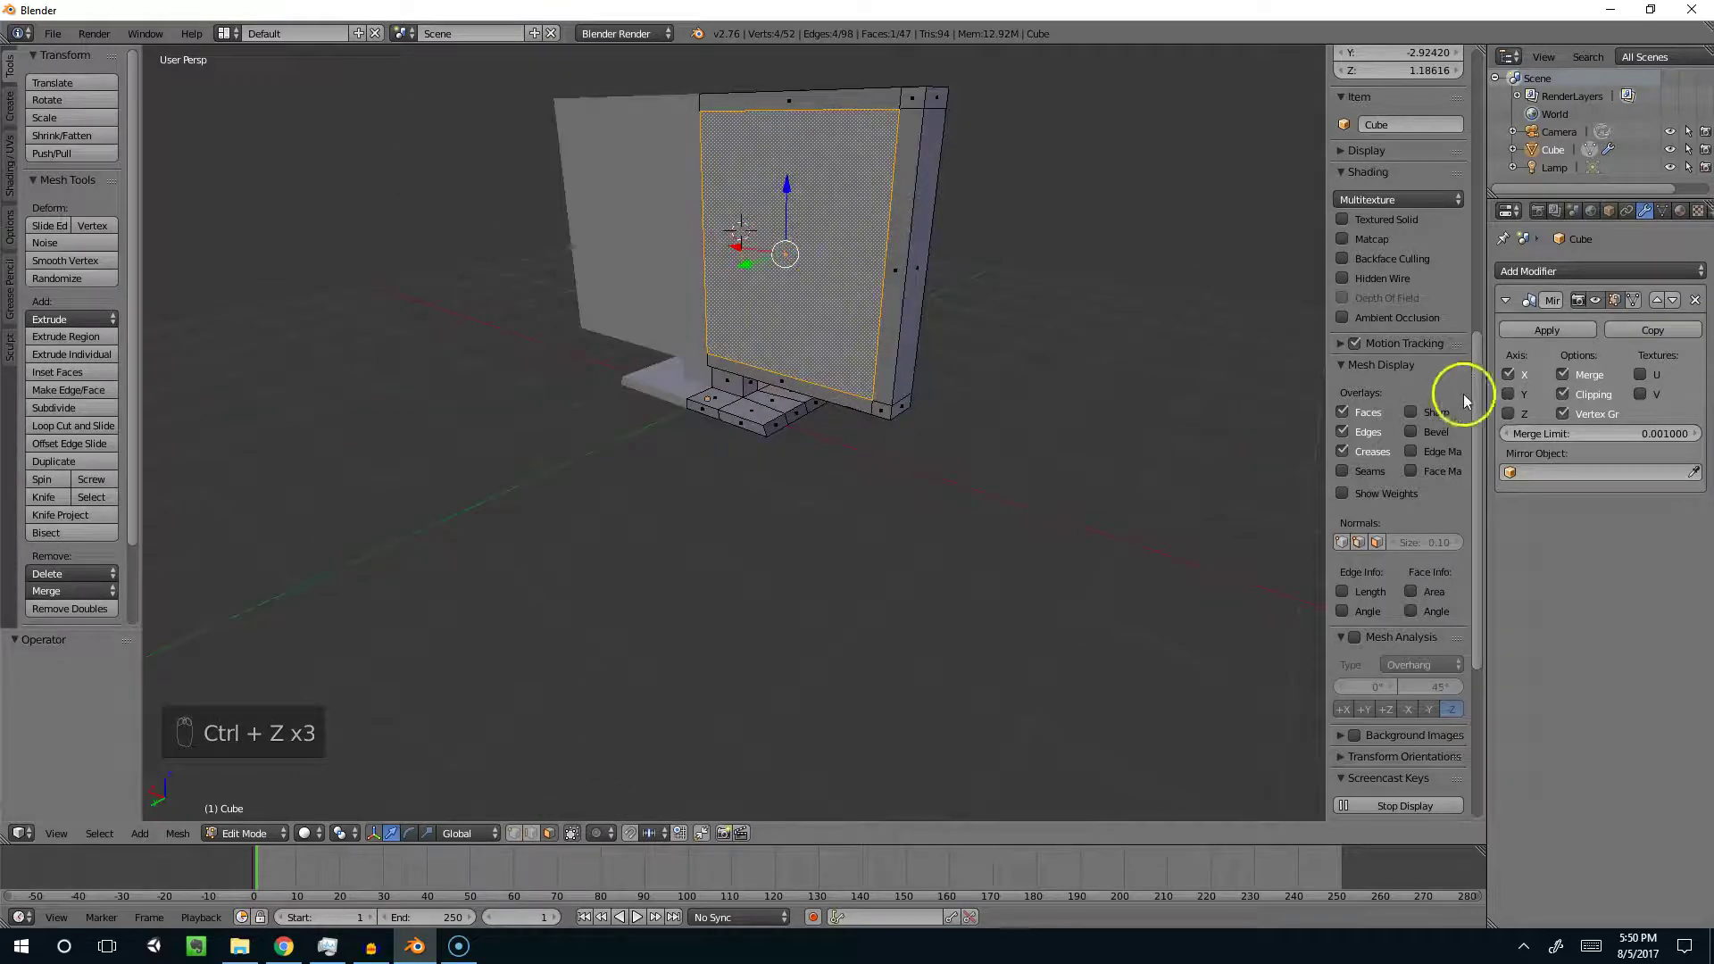
Step: Turn off the Mirror modifier's X axis and extrude the panel's large front face inward by about 0.14
scroll(1033, 267, "up", 2)
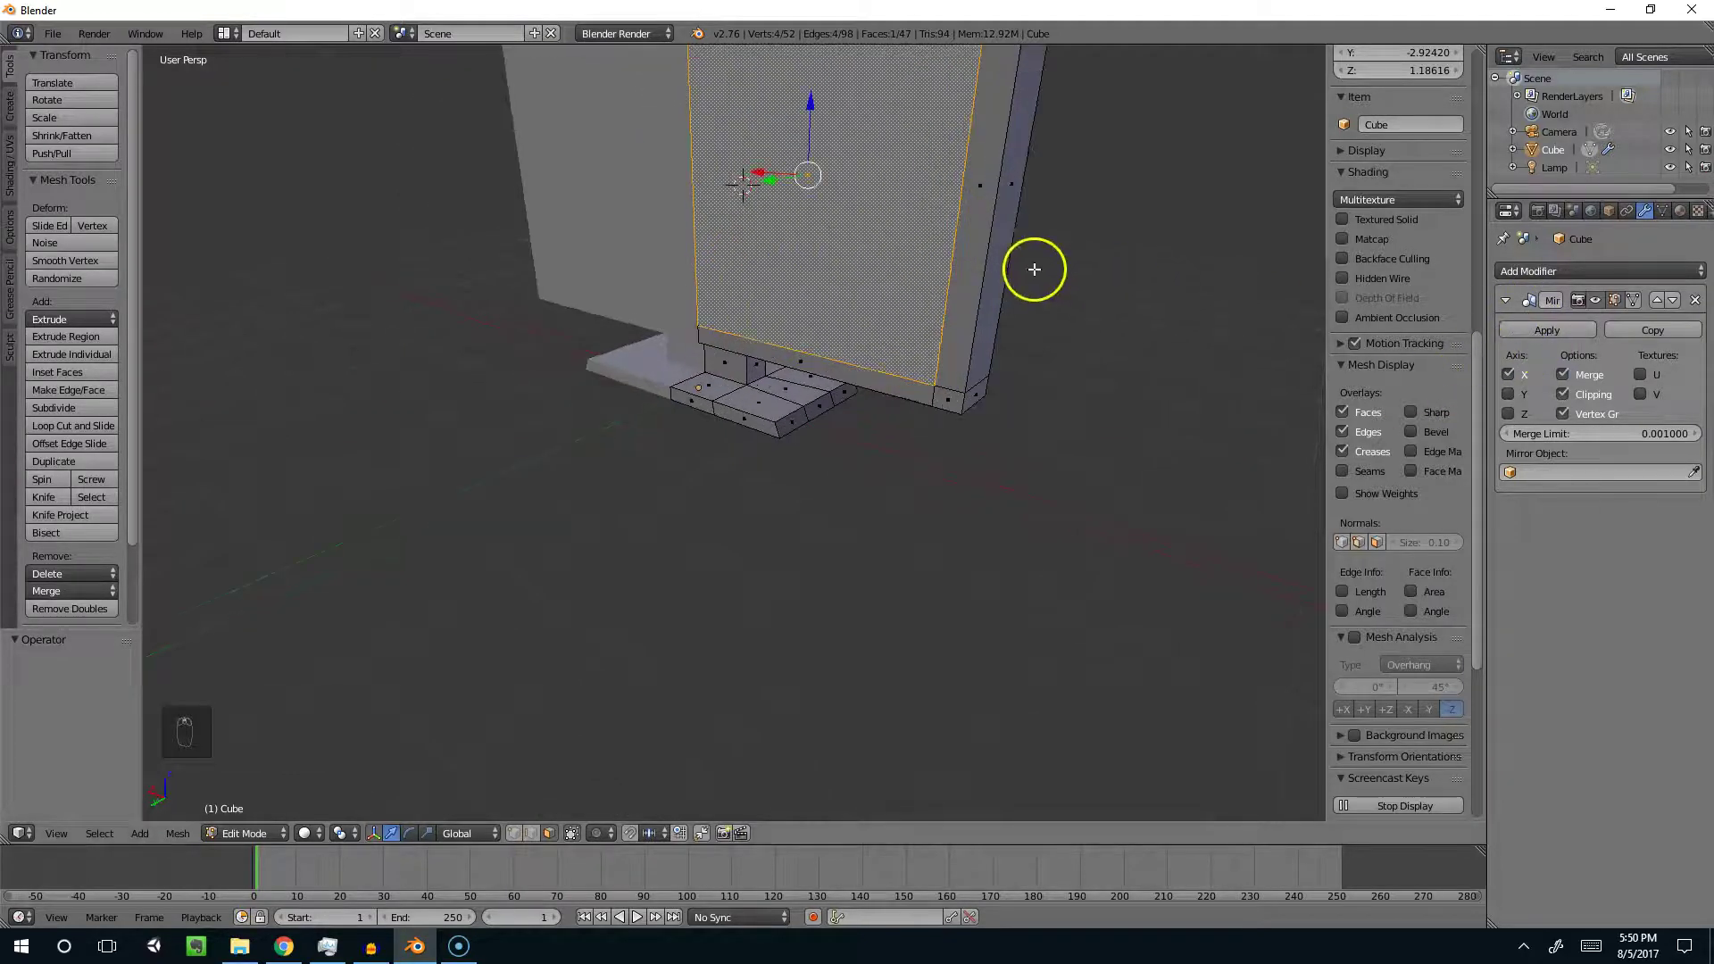
left_click(1508, 374)
middle_click_drag(842, 314, 795, 313)
key("e")
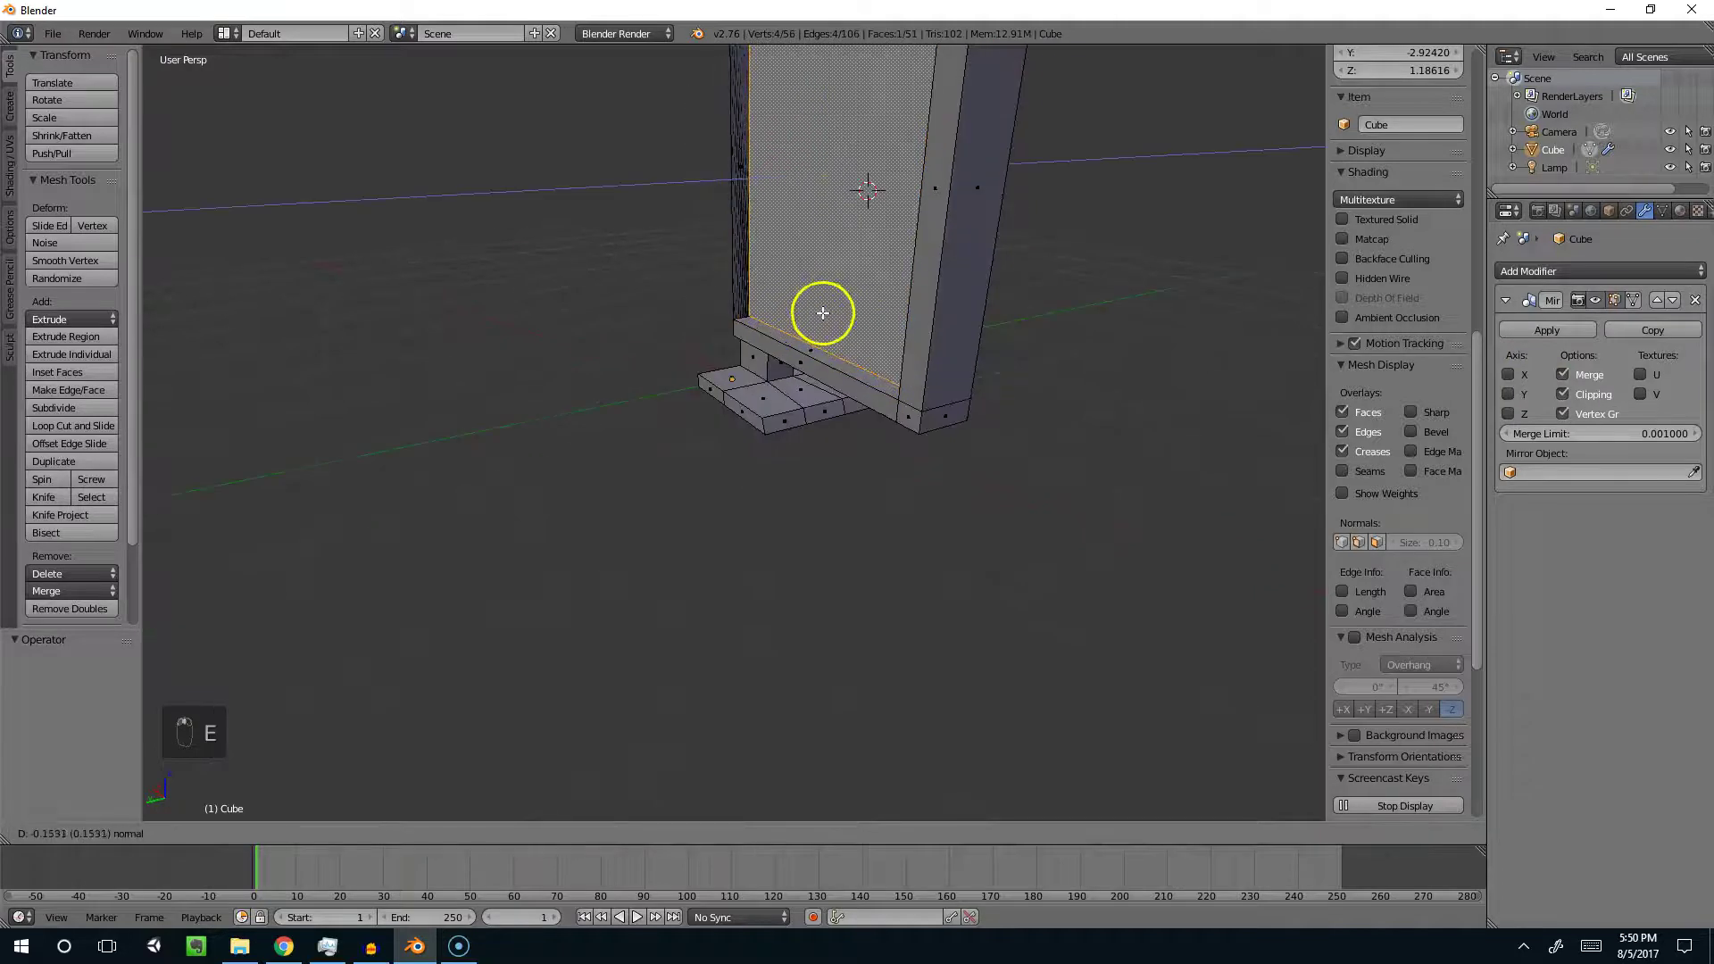
left_click(817, 310)
Step: Delete the recess's inner wall face at the panel's centre seam and the seam face adjoining it
scroll(814, 267, "down", 5)
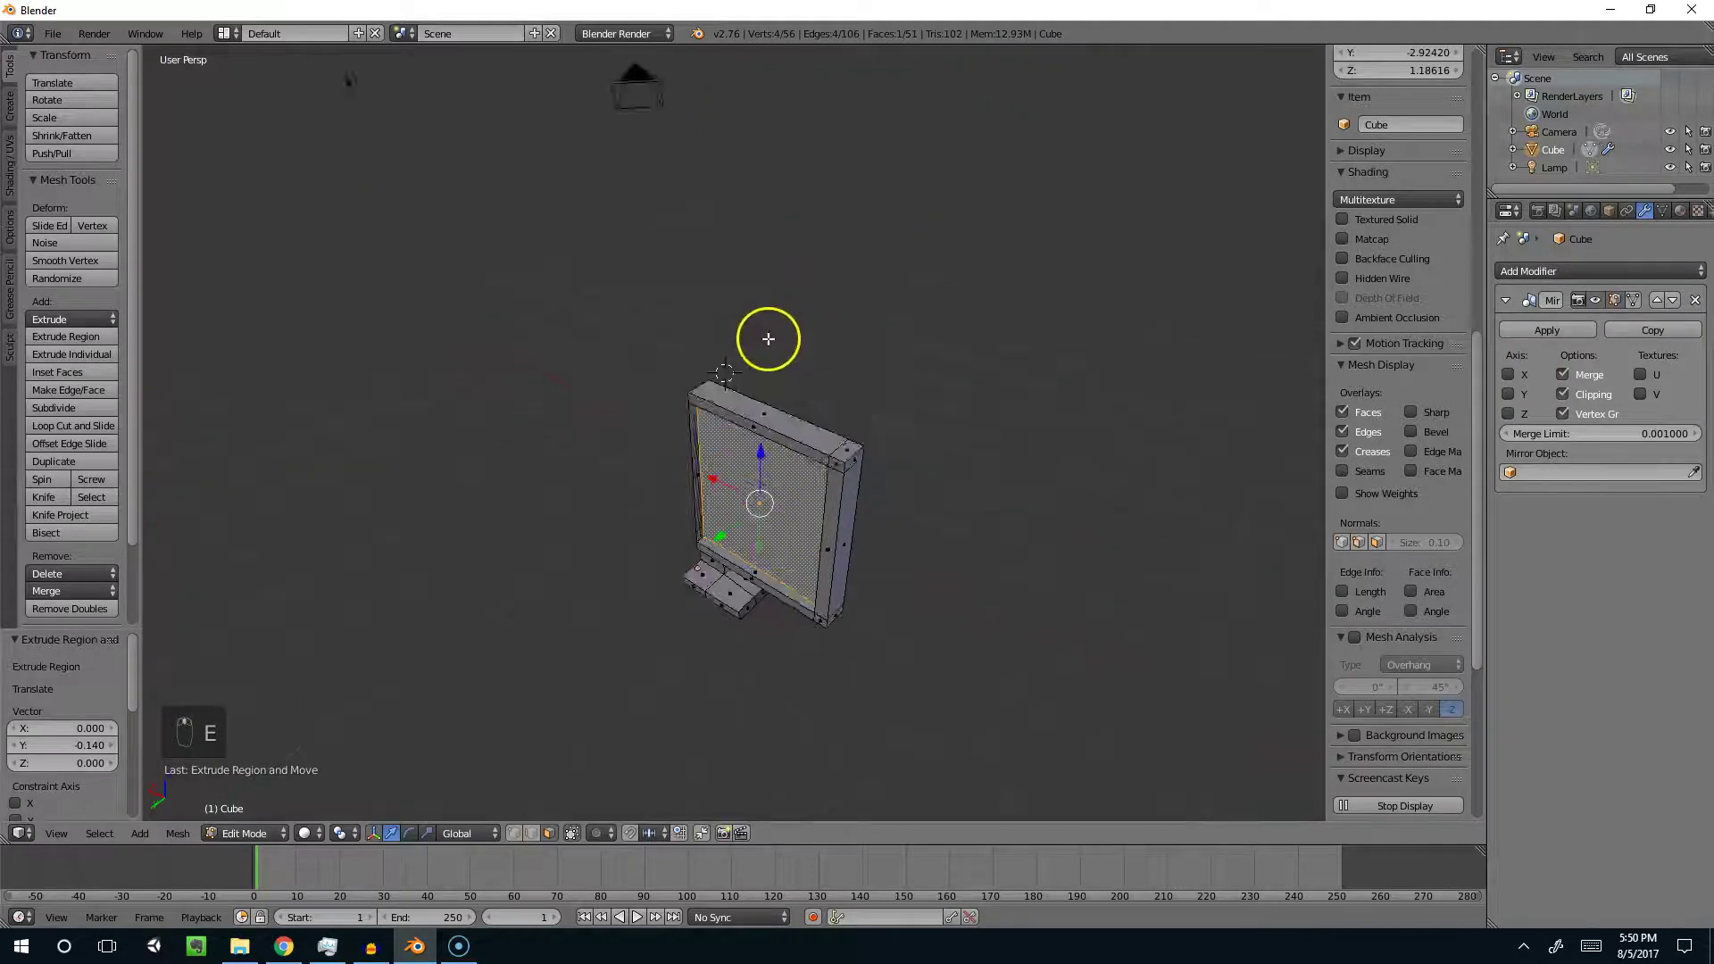
scroll(715, 440, "up", 4)
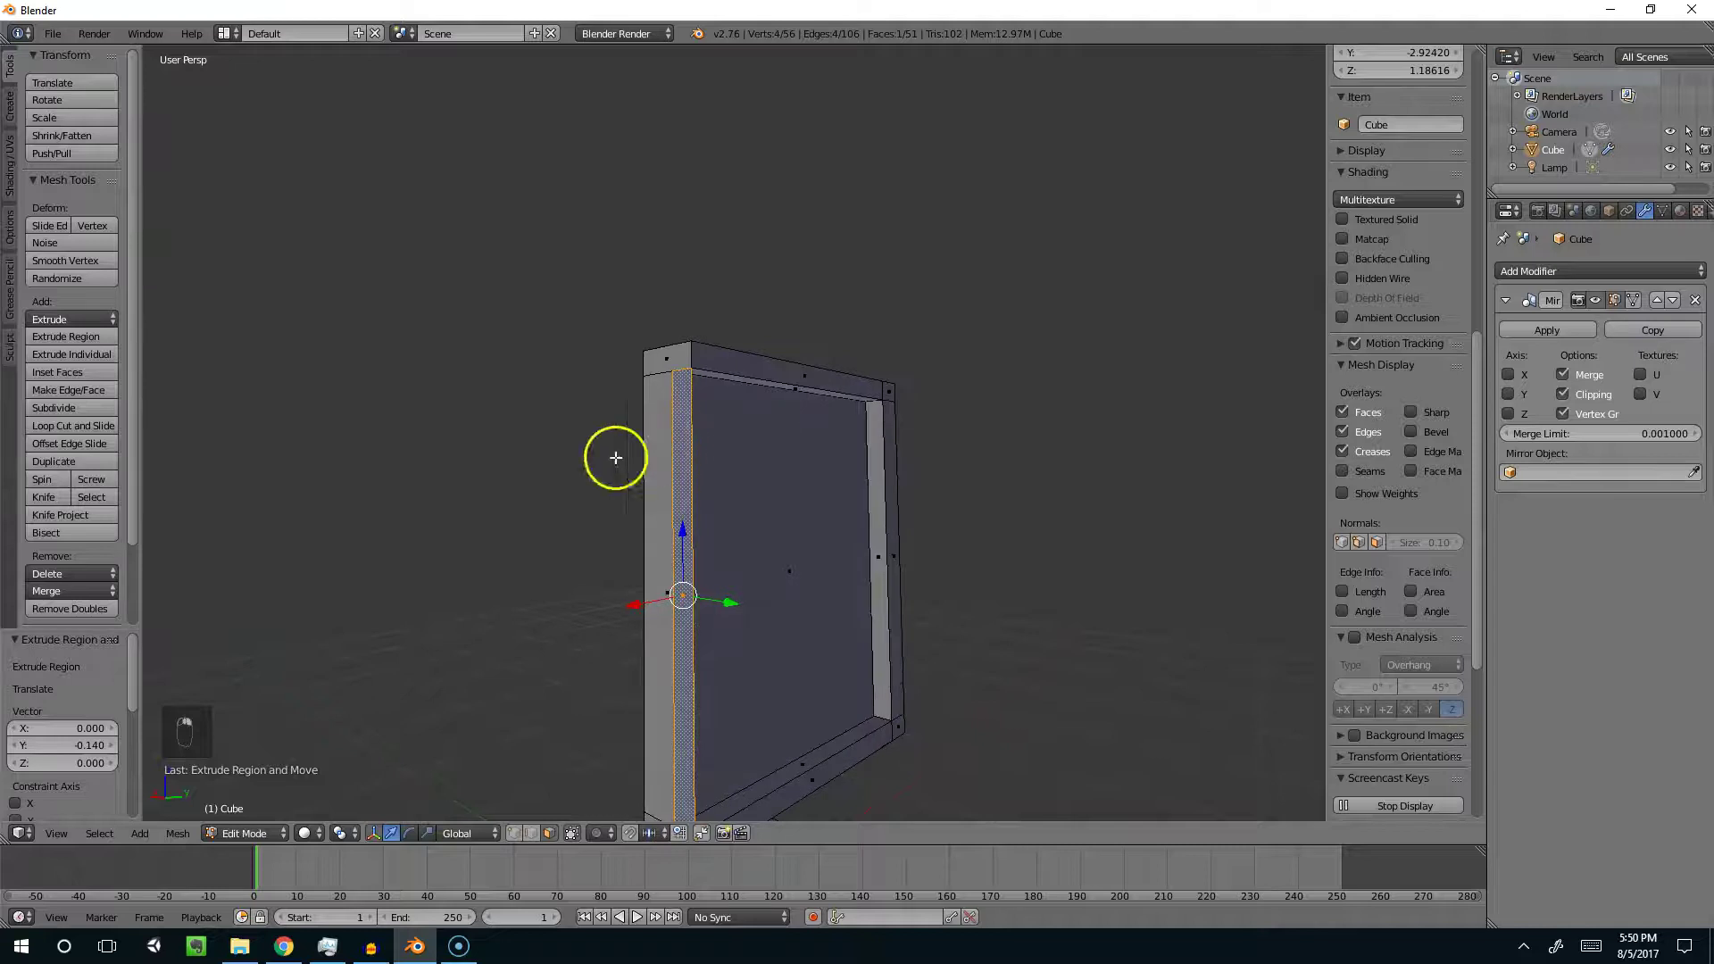
scroll(785, 473, "up", 2)
scroll(700, 479, "down", 5)
key("x")
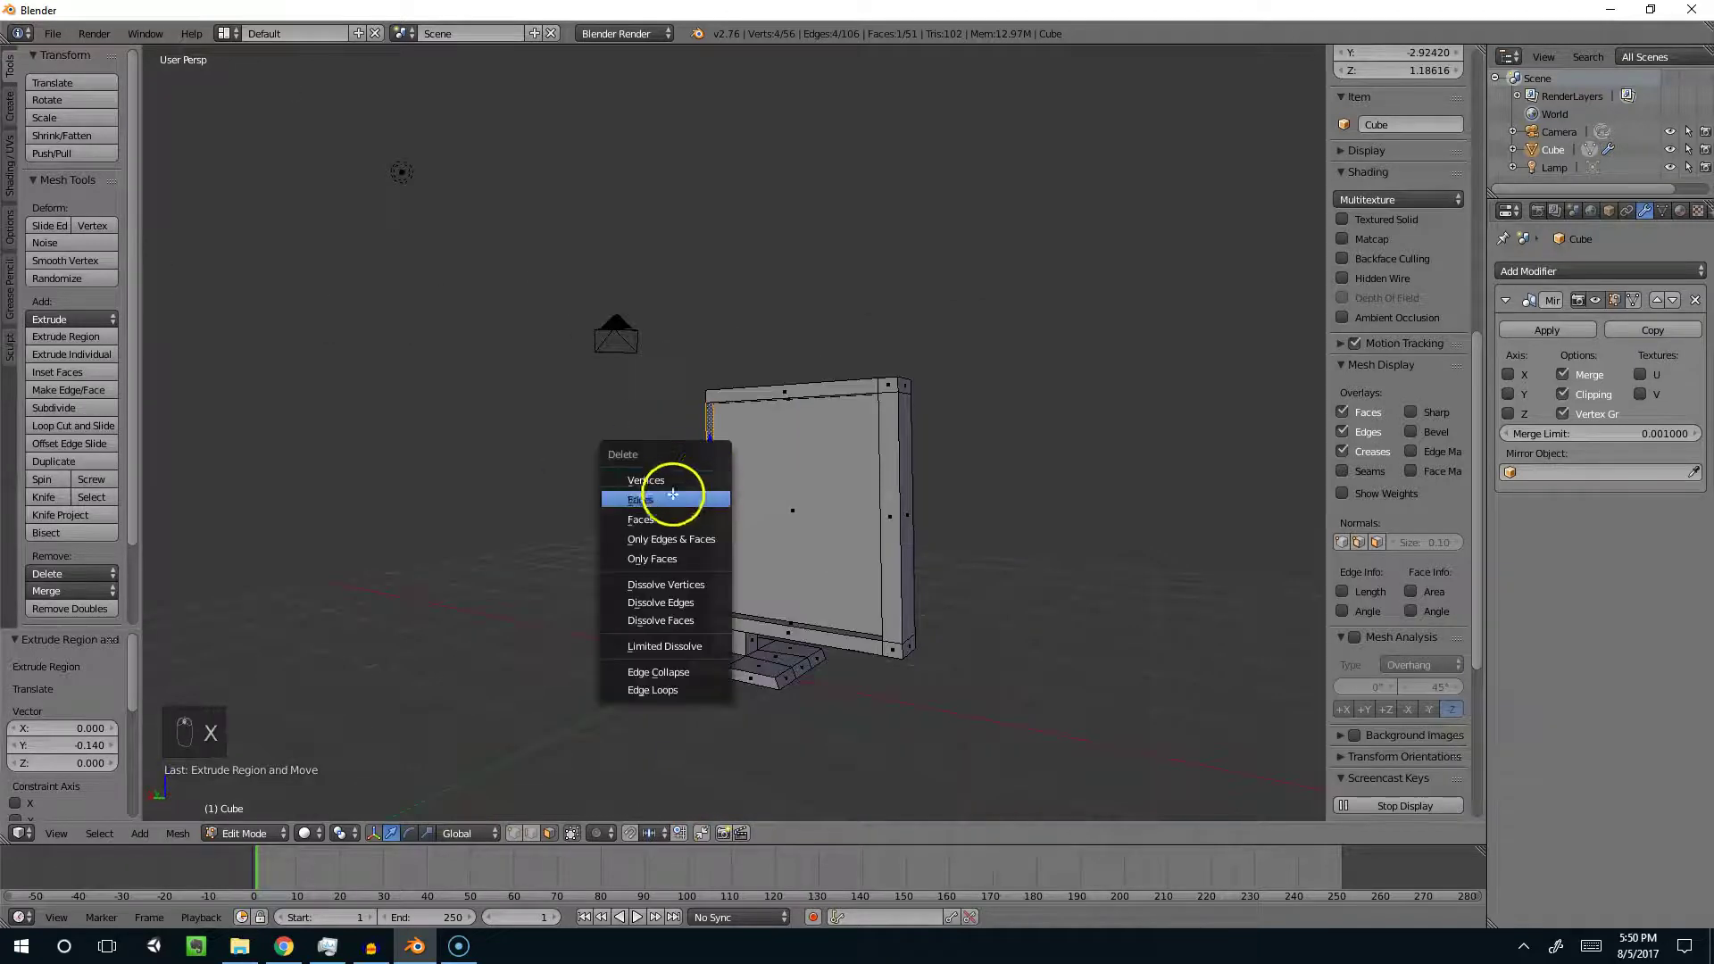
left_click(649, 519)
middle_click_drag(650, 520, 723, 518)
right_click(711, 518)
right_click(697, 518)
middle_click_drag(834, 510, 1262, 337)
key("x")
left_click(620, 509)
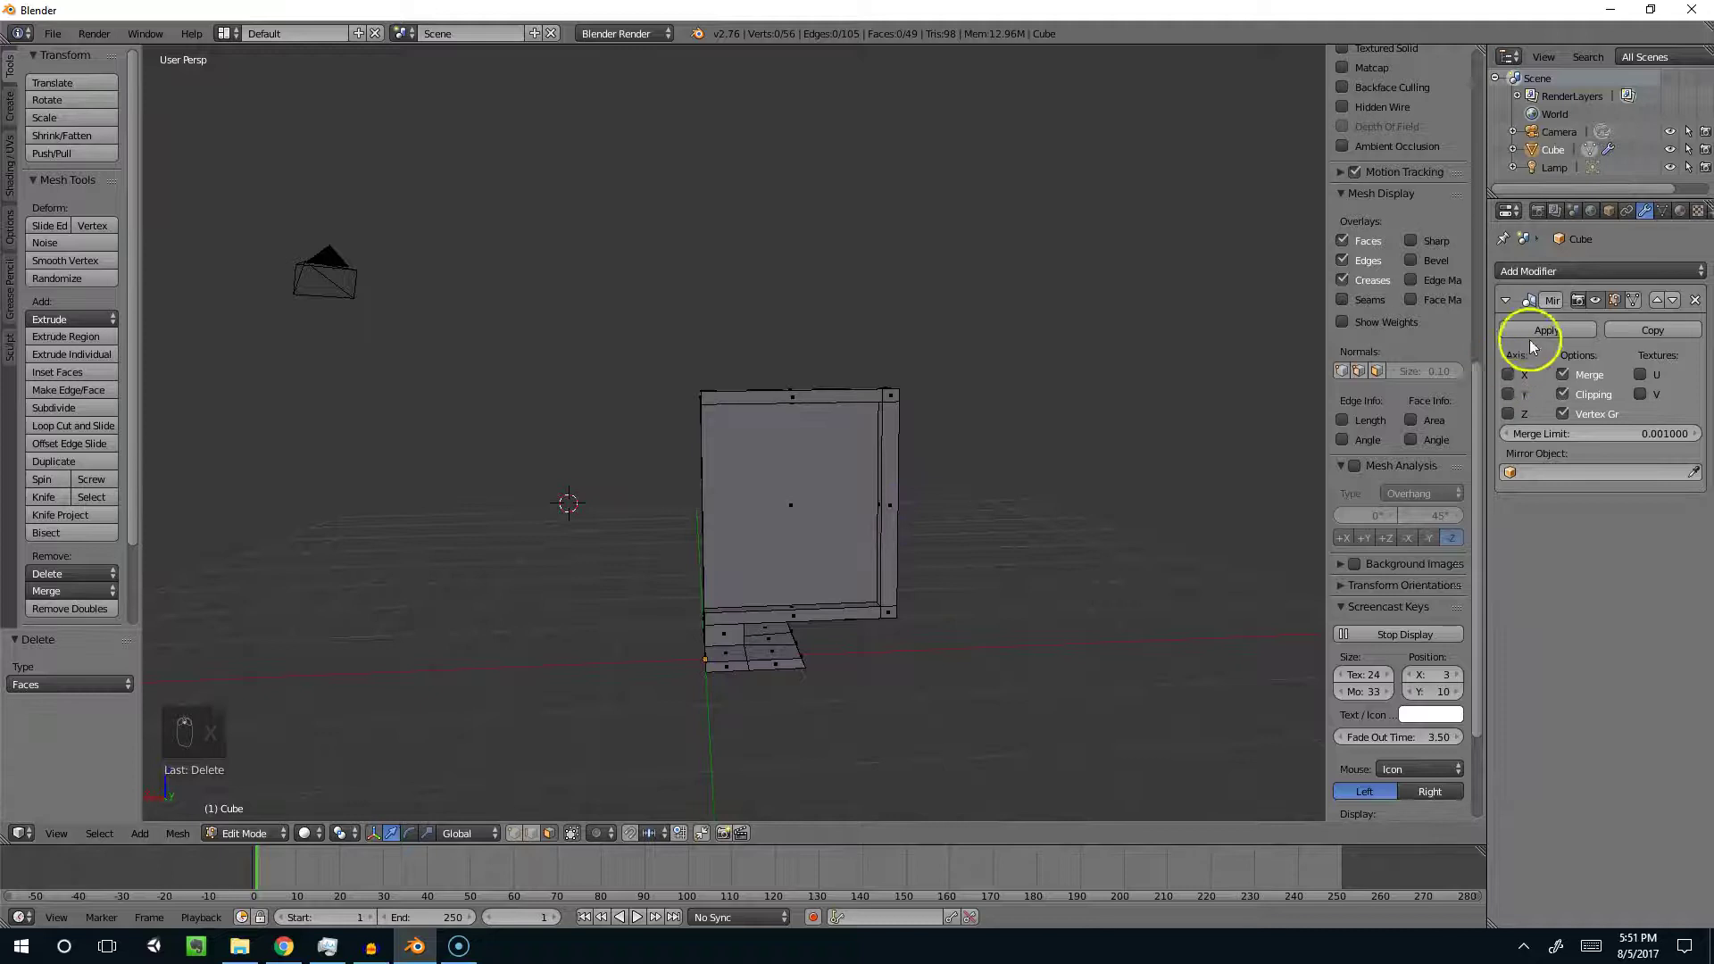
Step: Turn the Mirror modifier's X axis back on and check the complete monitor in object mode
left_click(1507, 375)
middle_click_drag(1161, 429, 643, 522)
key("Tab")
middle_click_drag(693, 598, 553, 483)
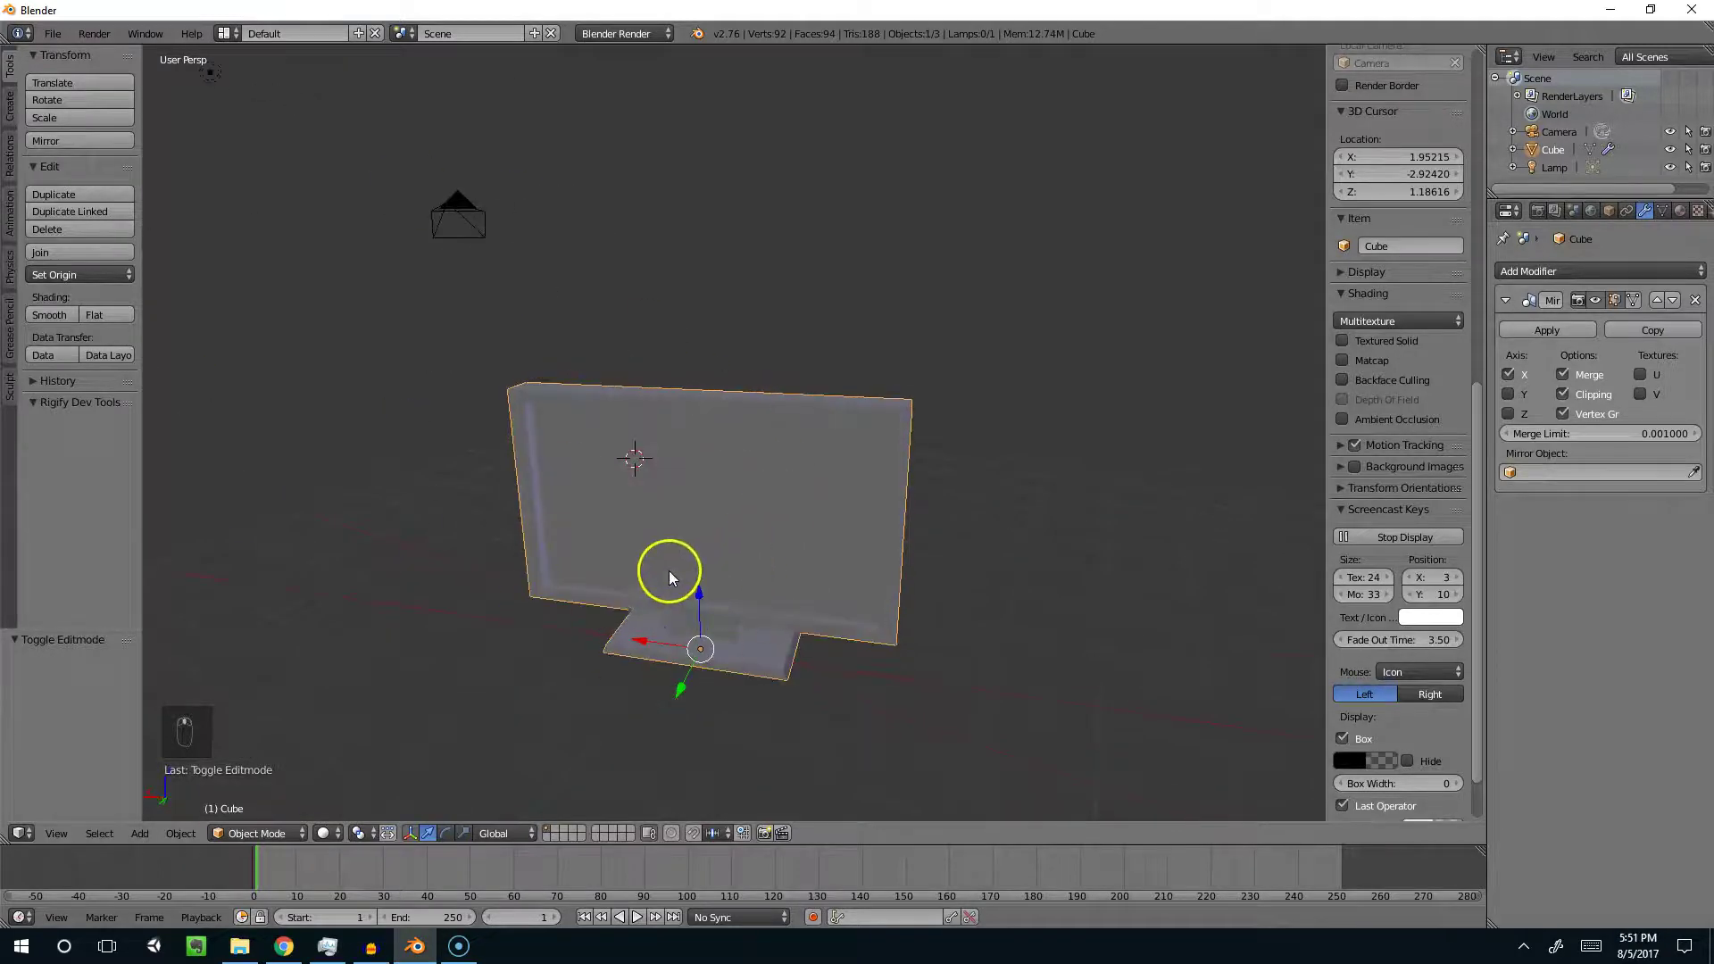
middle_click_drag(672, 577, 698, 528)
key("ctrl+r")
key("Tab")
key("ctrl+r")
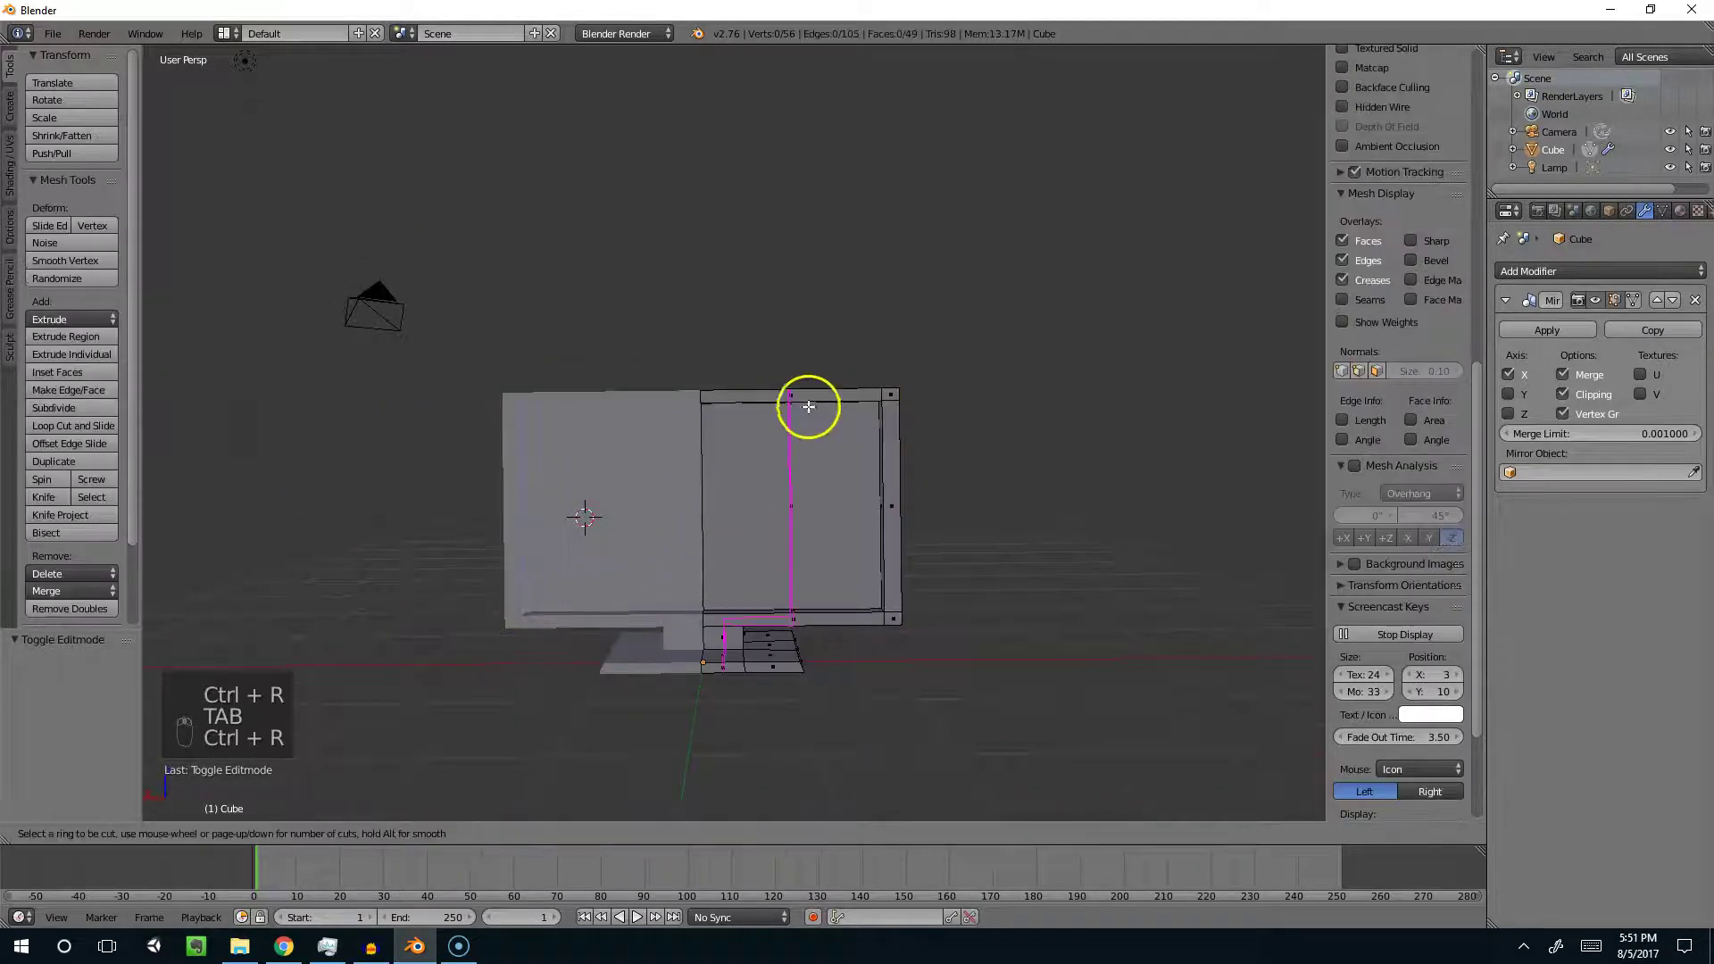
right_click(857, 496)
middle_click_drag(830, 508, 443, 725)
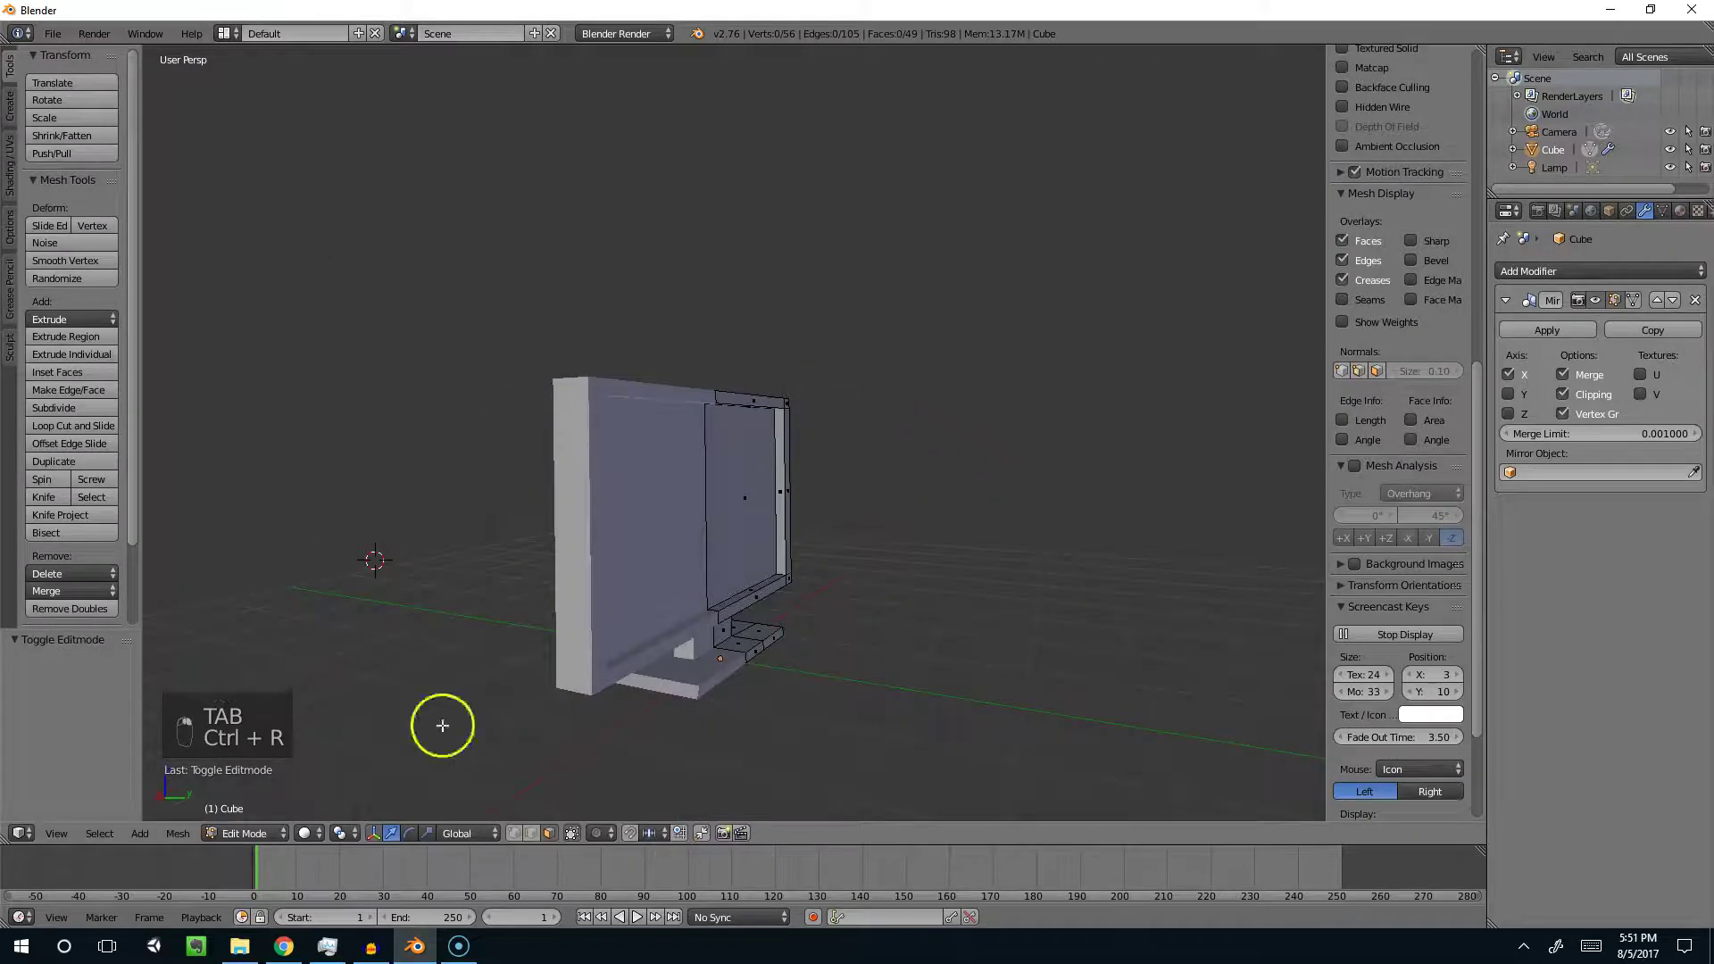
middle_click_drag(1036, 429, 791, 465)
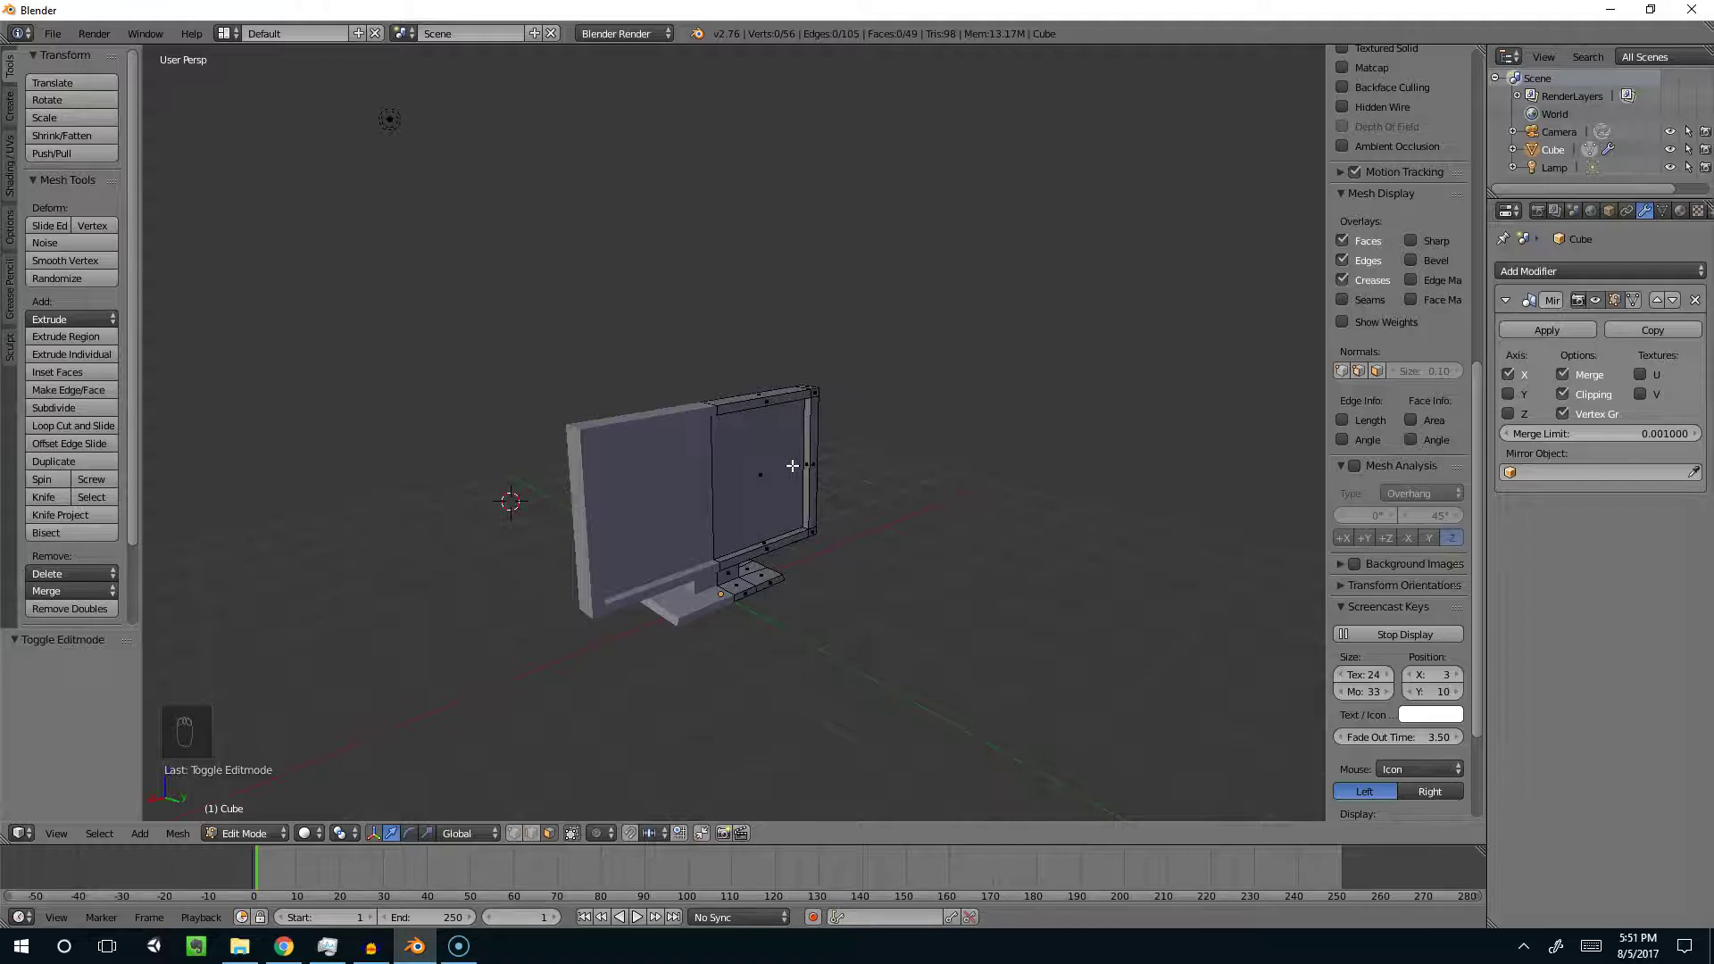
middle_click_drag(793, 465, 776, 432)
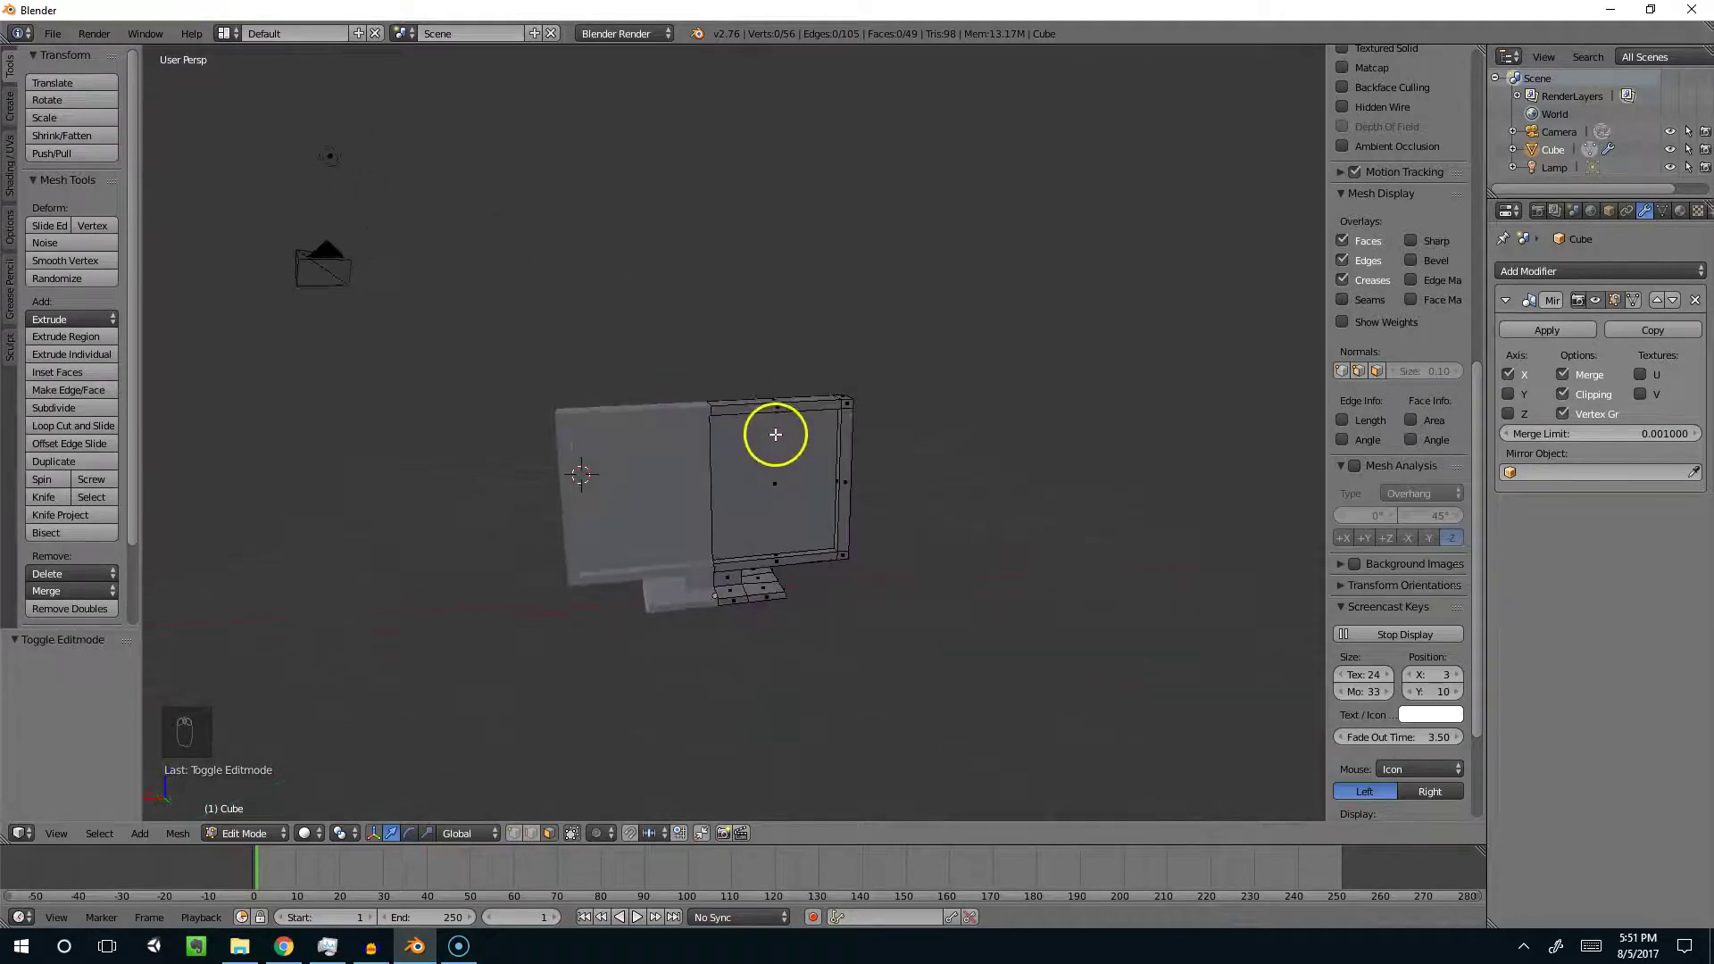
left_click(53, 33)
mouse_move(89, 90)
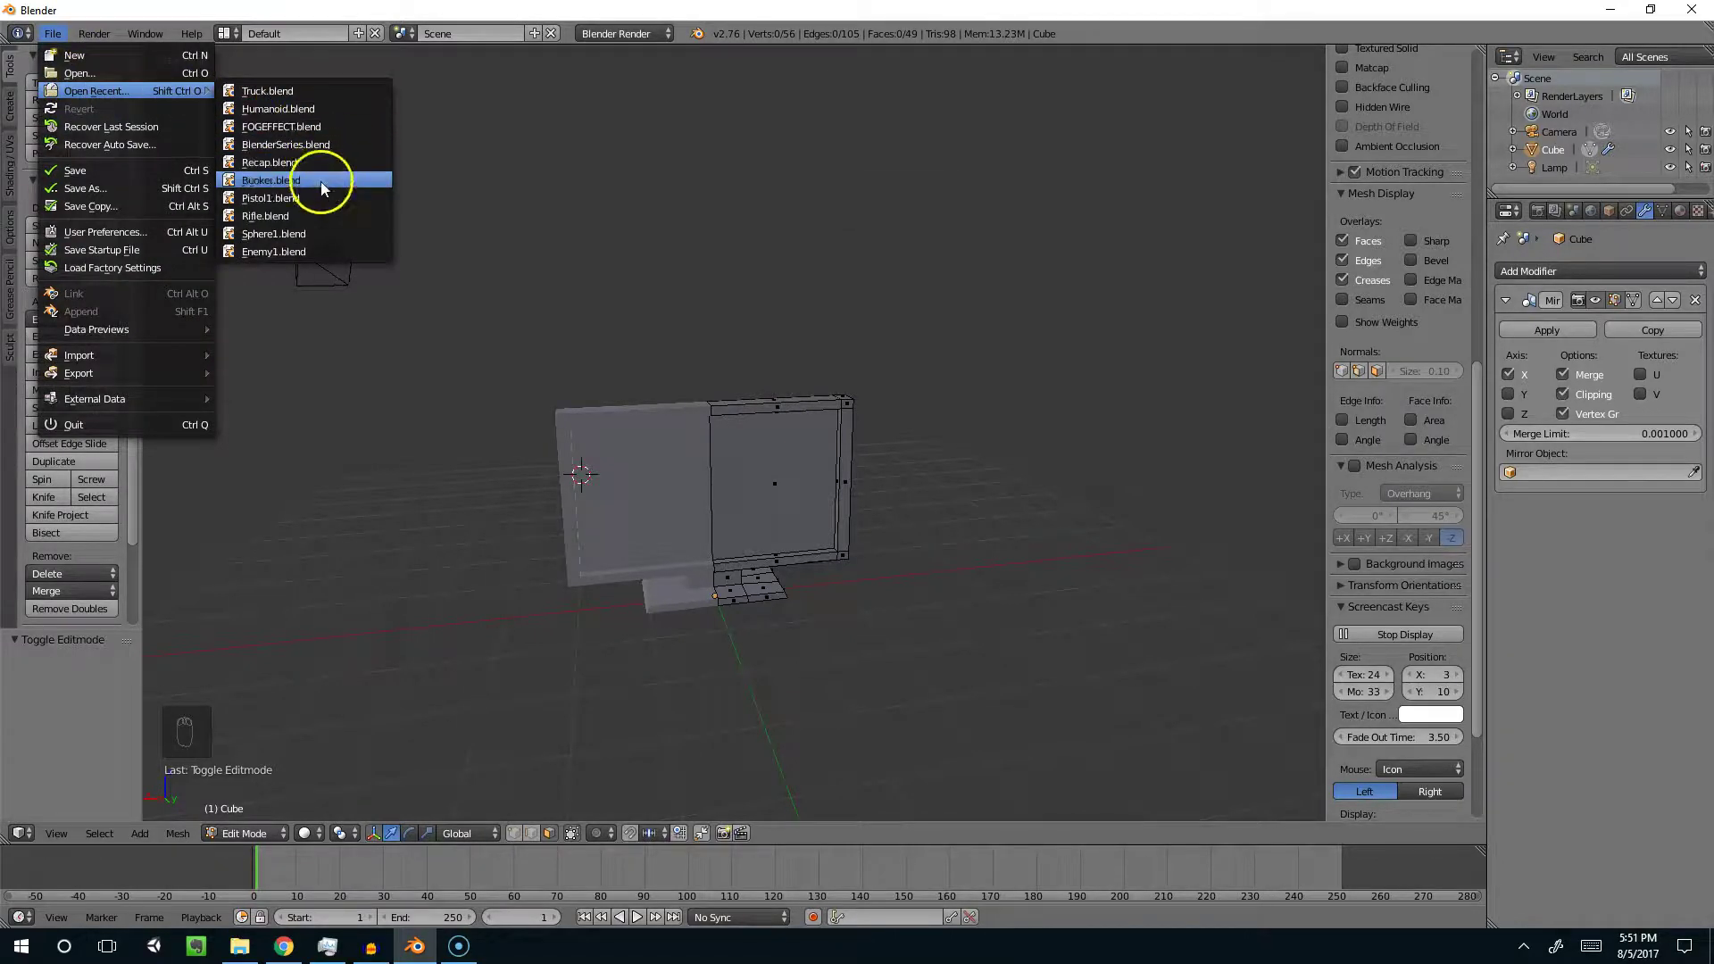
middle_click_drag(655, 264, 701, 562)
middle_click_drag(732, 621, 639, 256, "shift")
scroll(755, 495, "up", 4)
scroll(853, 396, "down", 6)
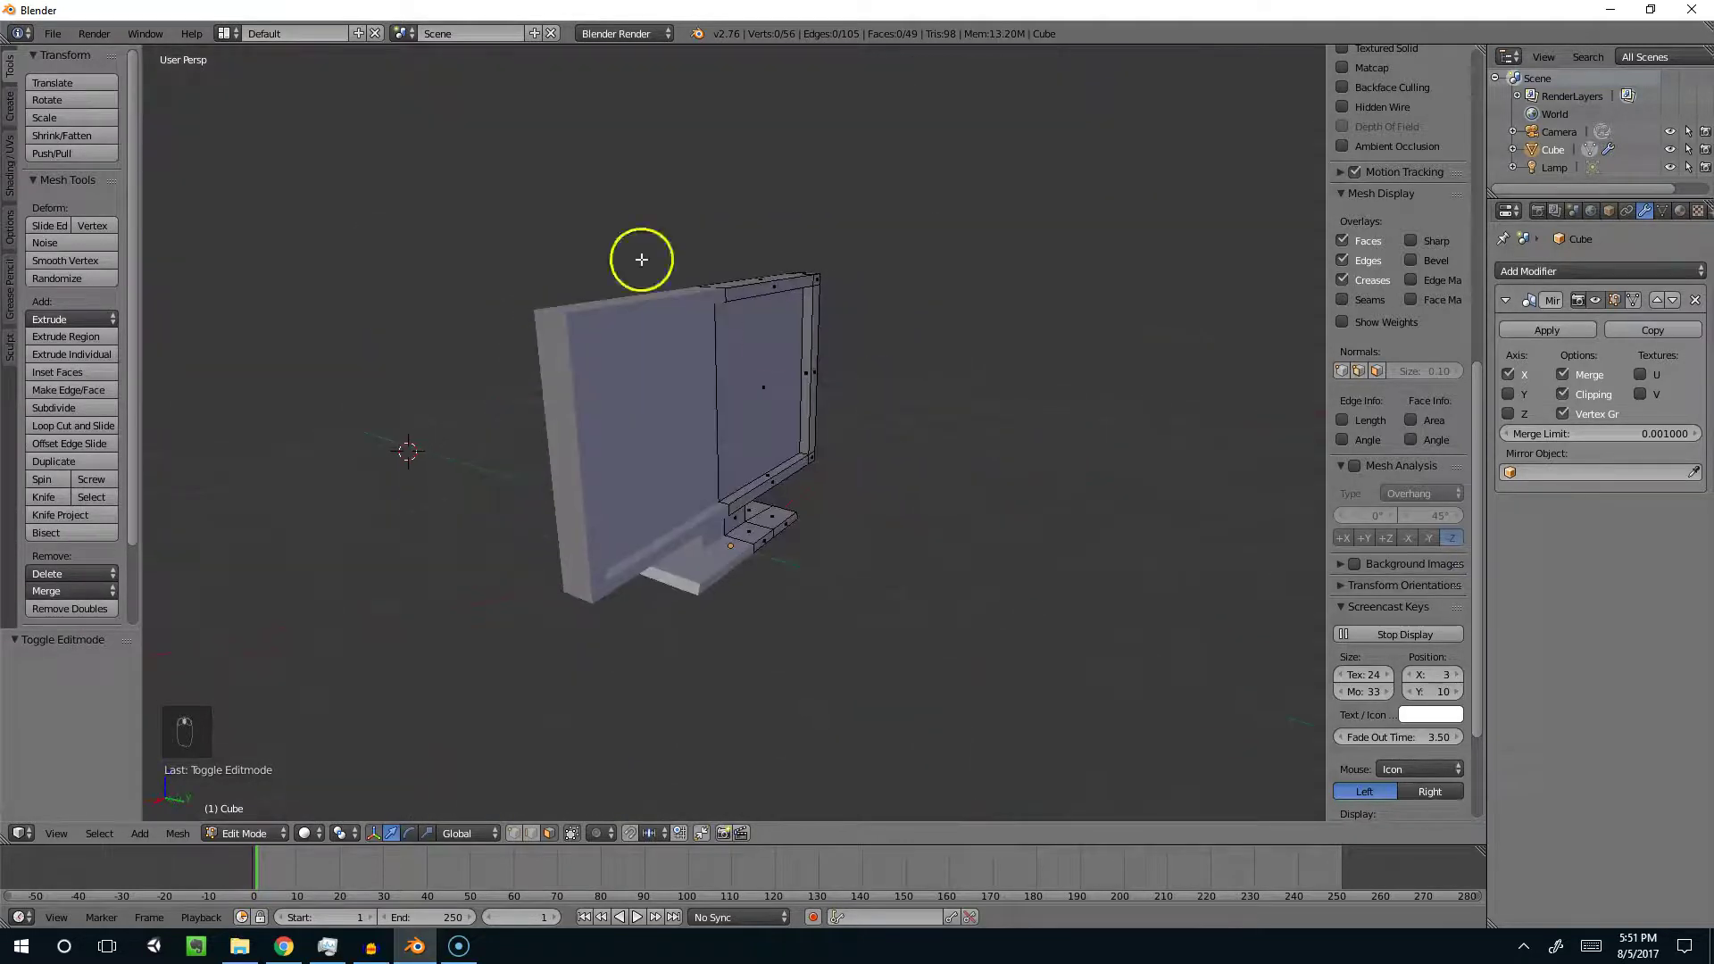
Step: Open the recent file Truck.blend
left_click(53, 34)
mouse_move(68, 89)
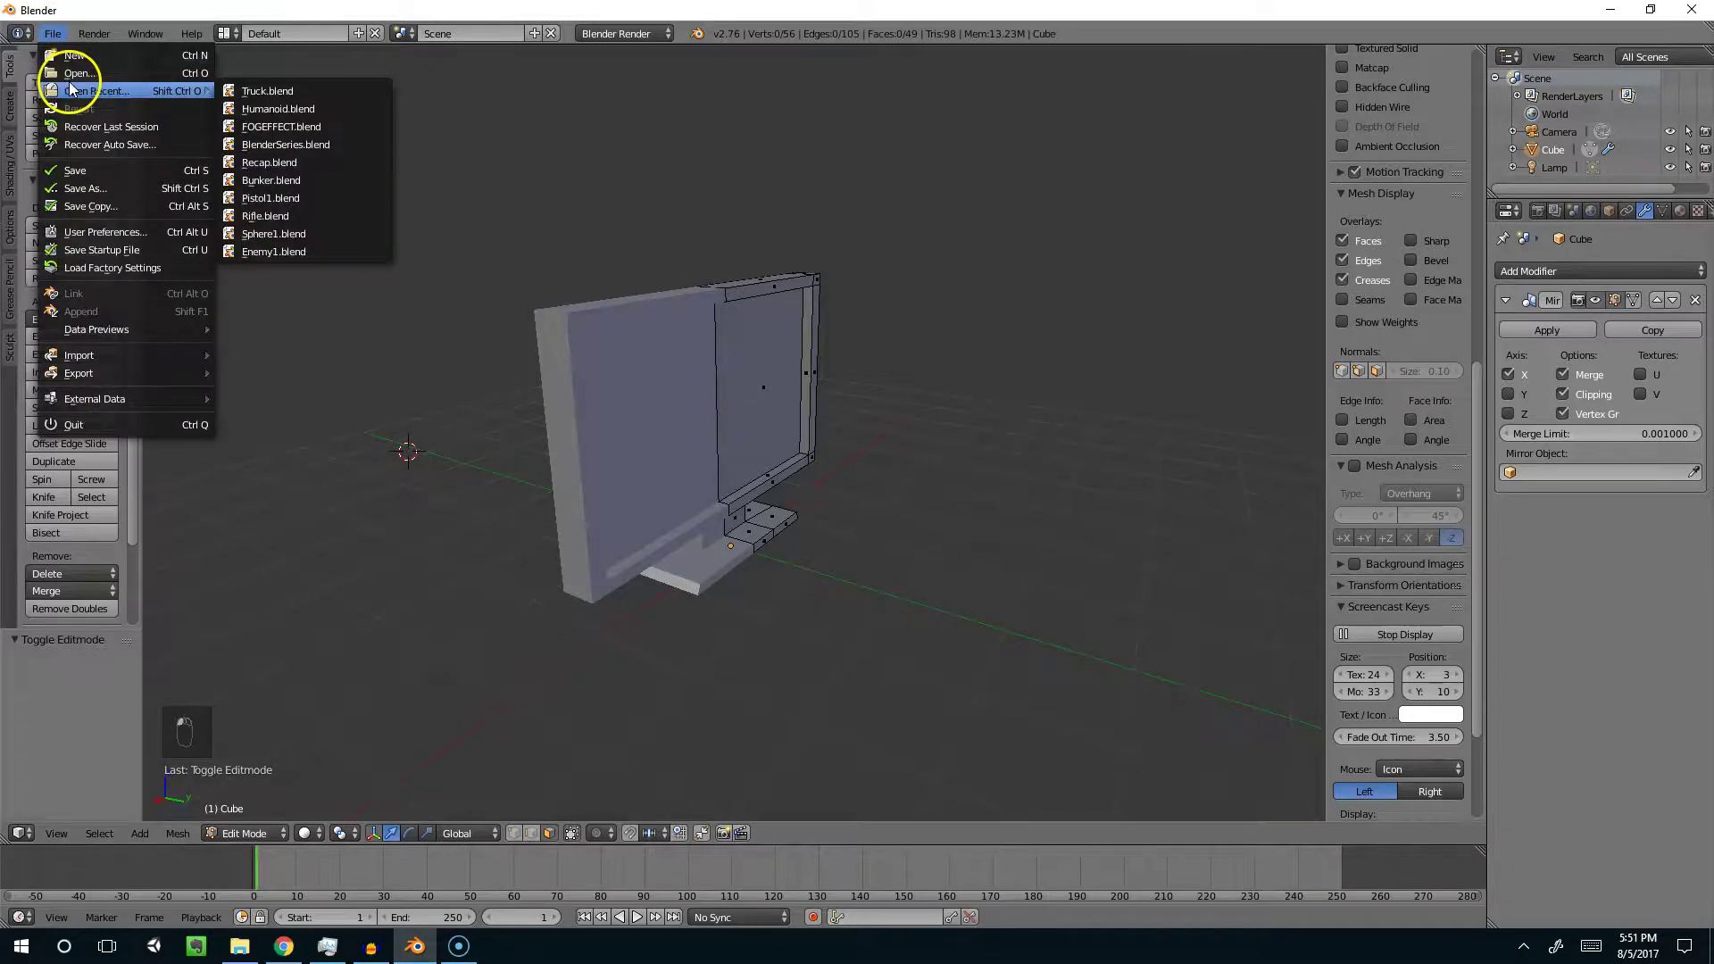
left_click(241, 89)
Step: Examine the truck model's body and wheels from several sides
scroll(730, 454, "up", 5)
middle_click_drag(671, 469, 926, 527)
scroll(627, 479, "down", 5)
scroll(764, 547, "up", 4)
scroll(764, 547, "down", 2)
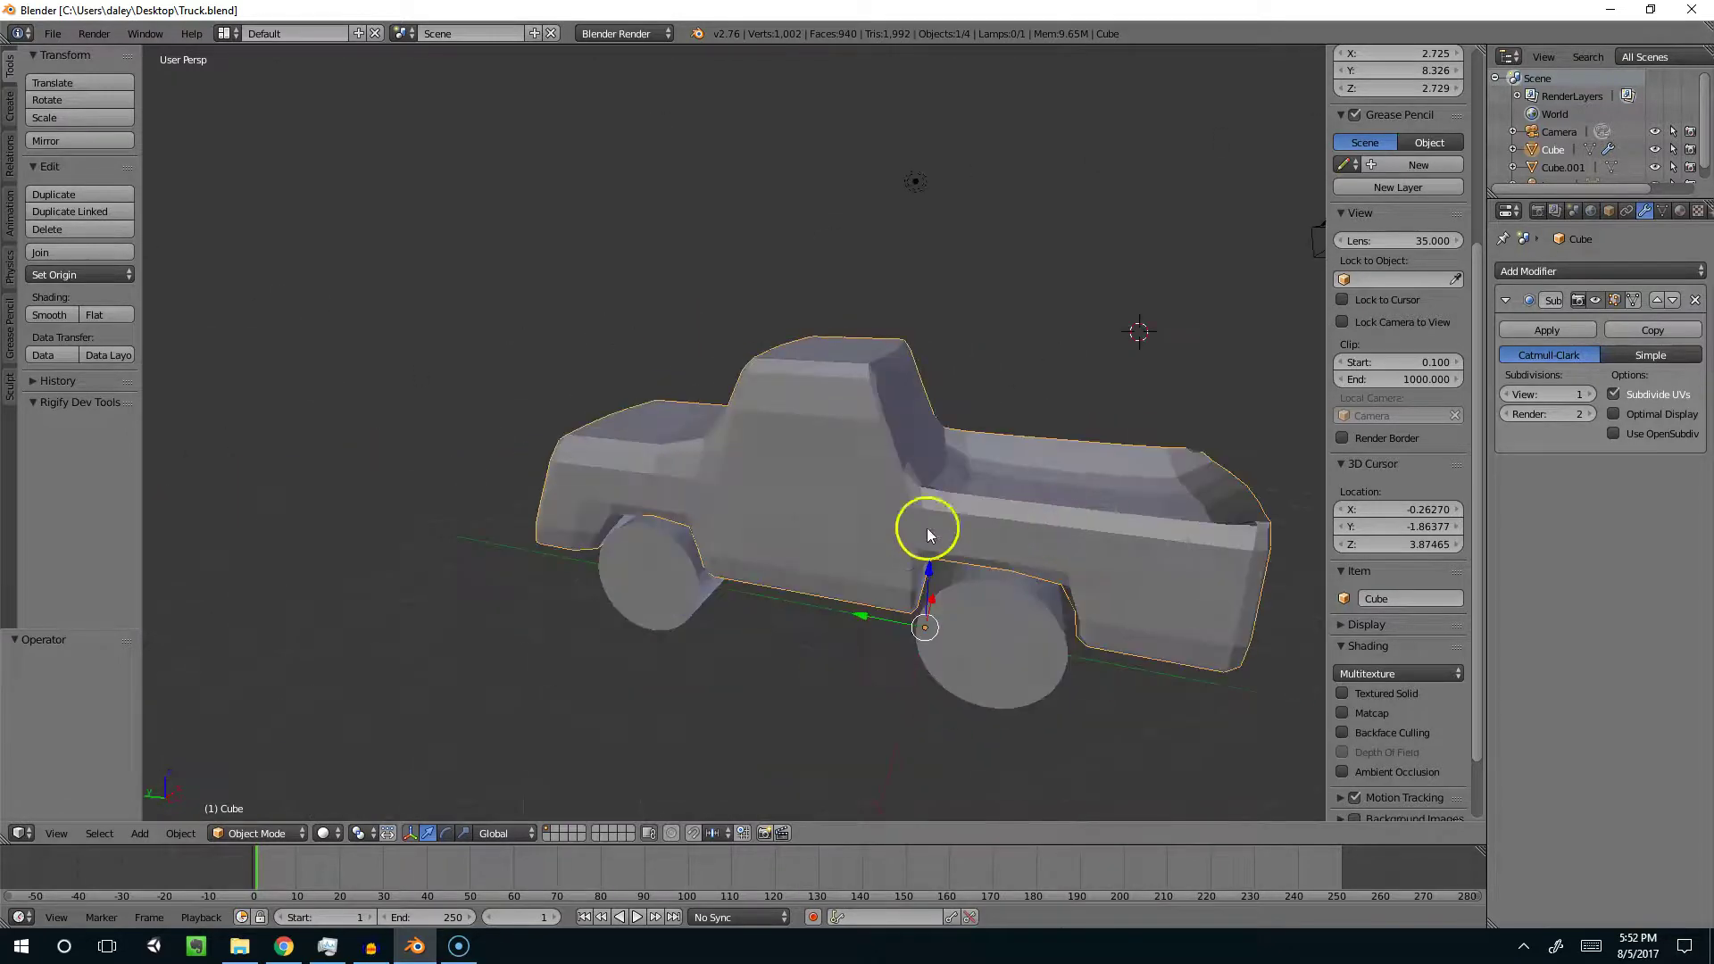
scroll(933, 530, "down", 2)
scroll(892, 503, "up", 3)
middle_click_drag(880, 459, 997, 502)
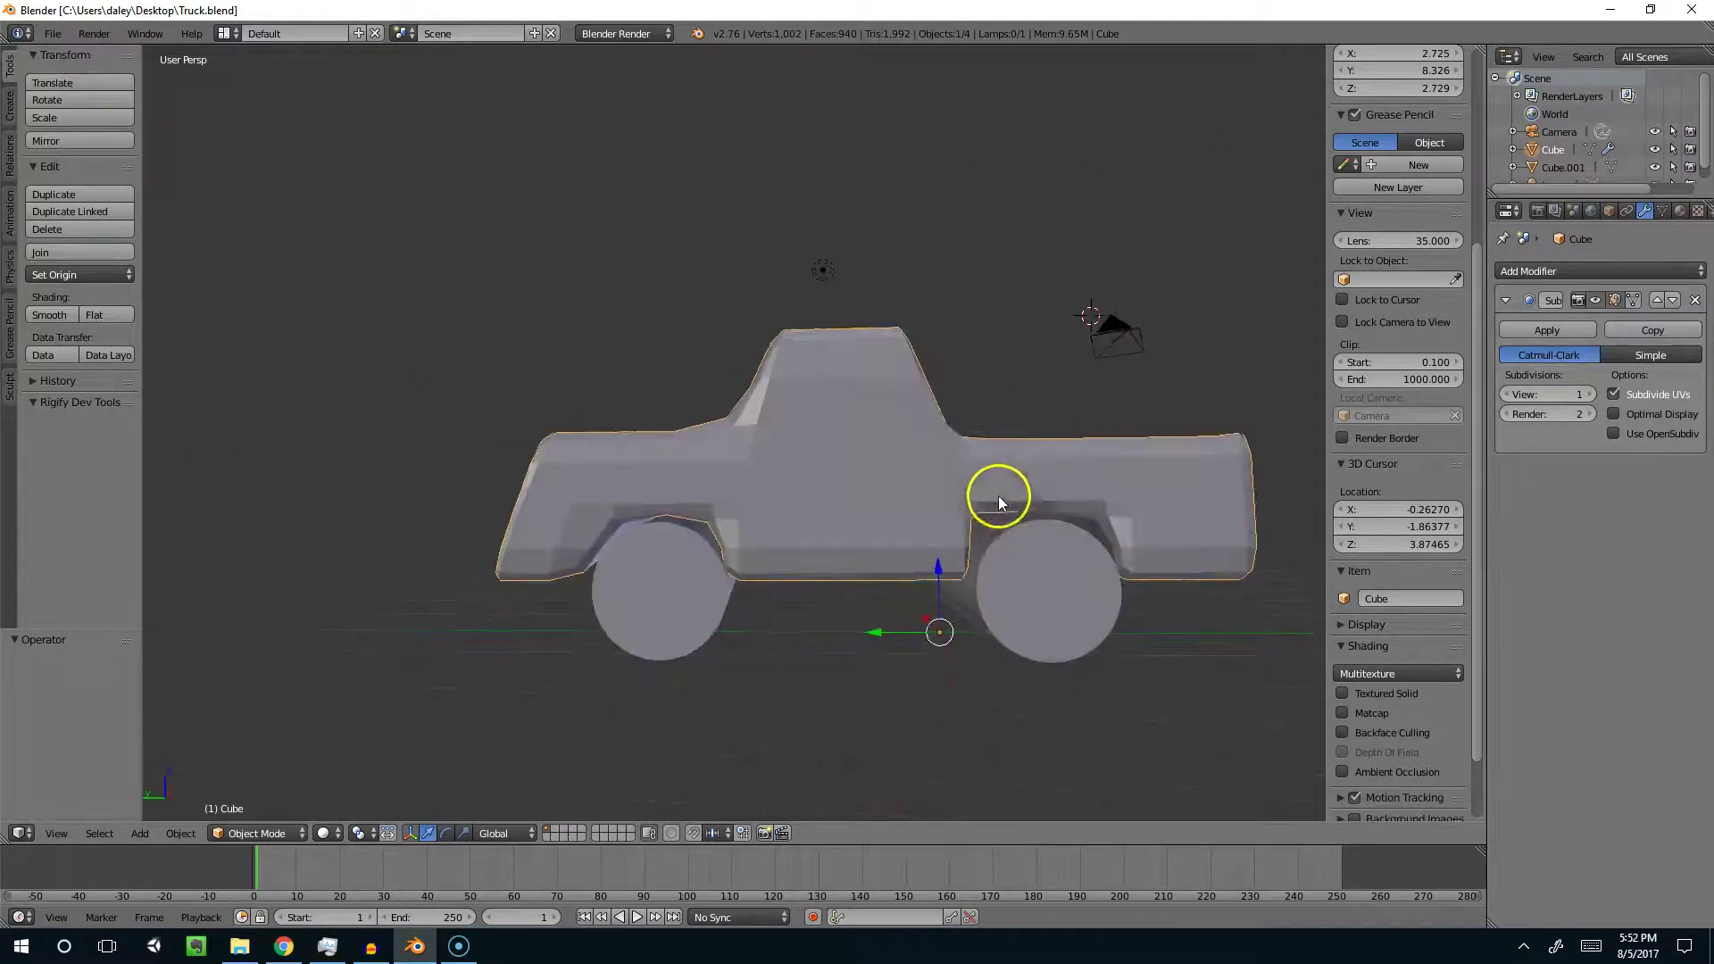
middle_click_drag(828, 489, 1005, 571)
Step: Delete the separate object that contains the truck's wheels, leaving only the body
key("Tab")
key("Tab")
right_click(1007, 576)
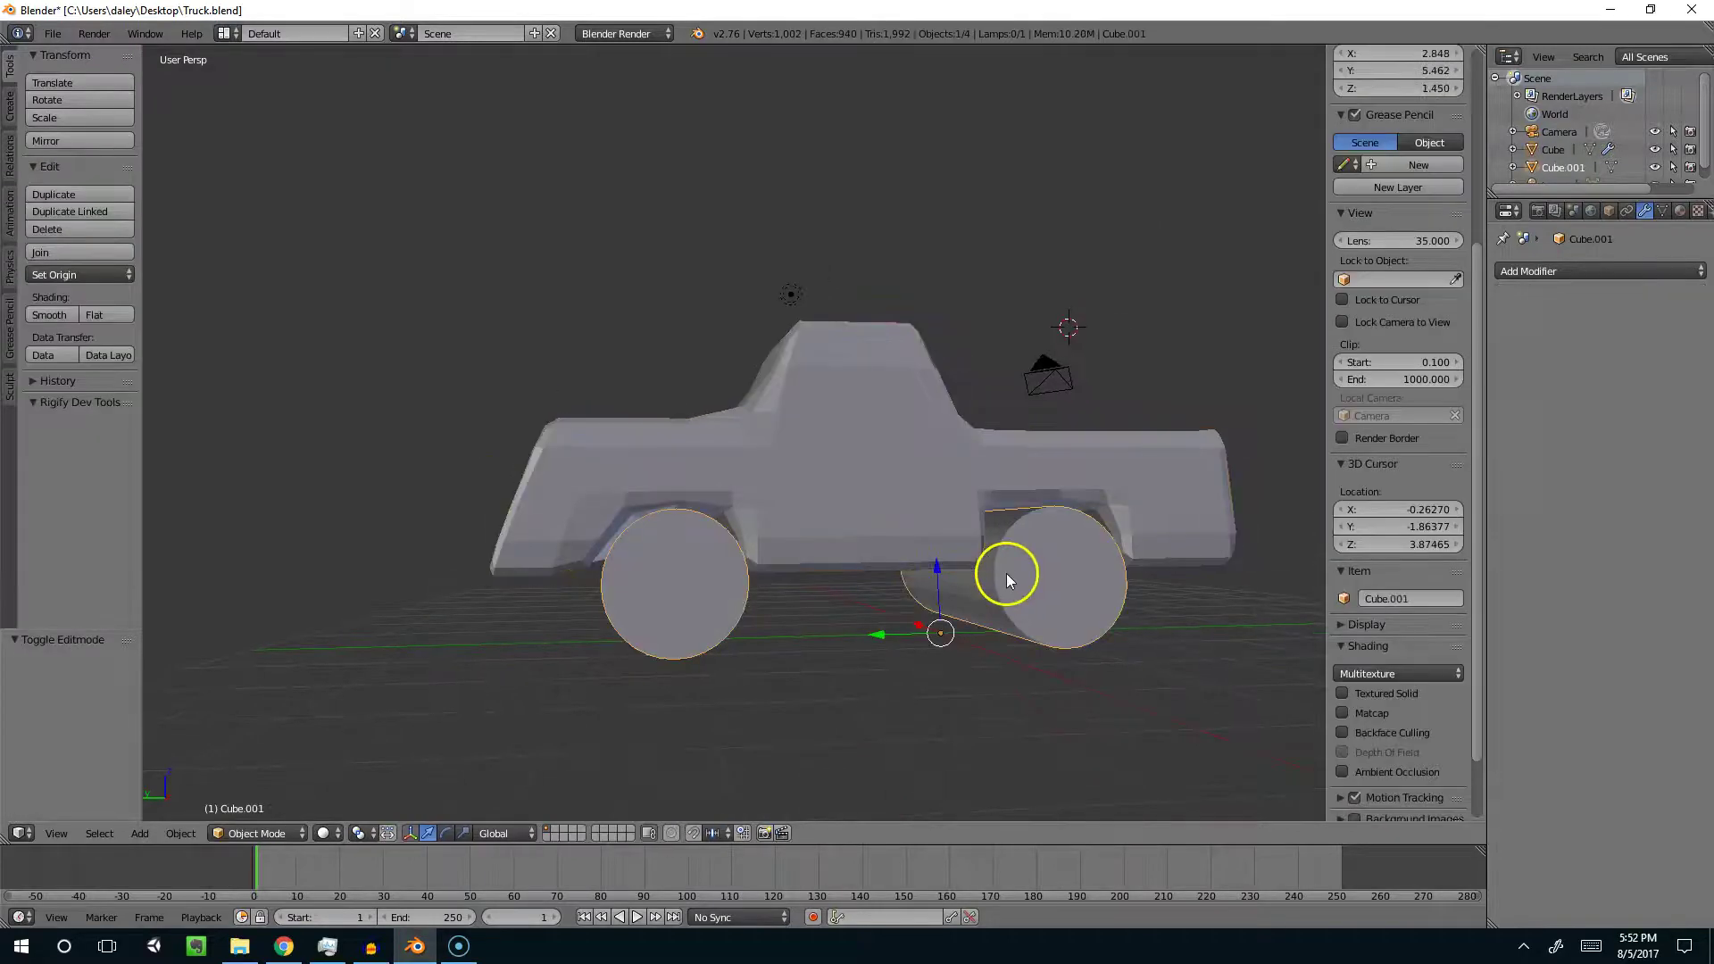
key("x")
left_click(724, 571)
middle_click_drag(725, 571, 741, 470)
scroll(783, 593, "down", 3)
scroll(741, 469, "up", 3)
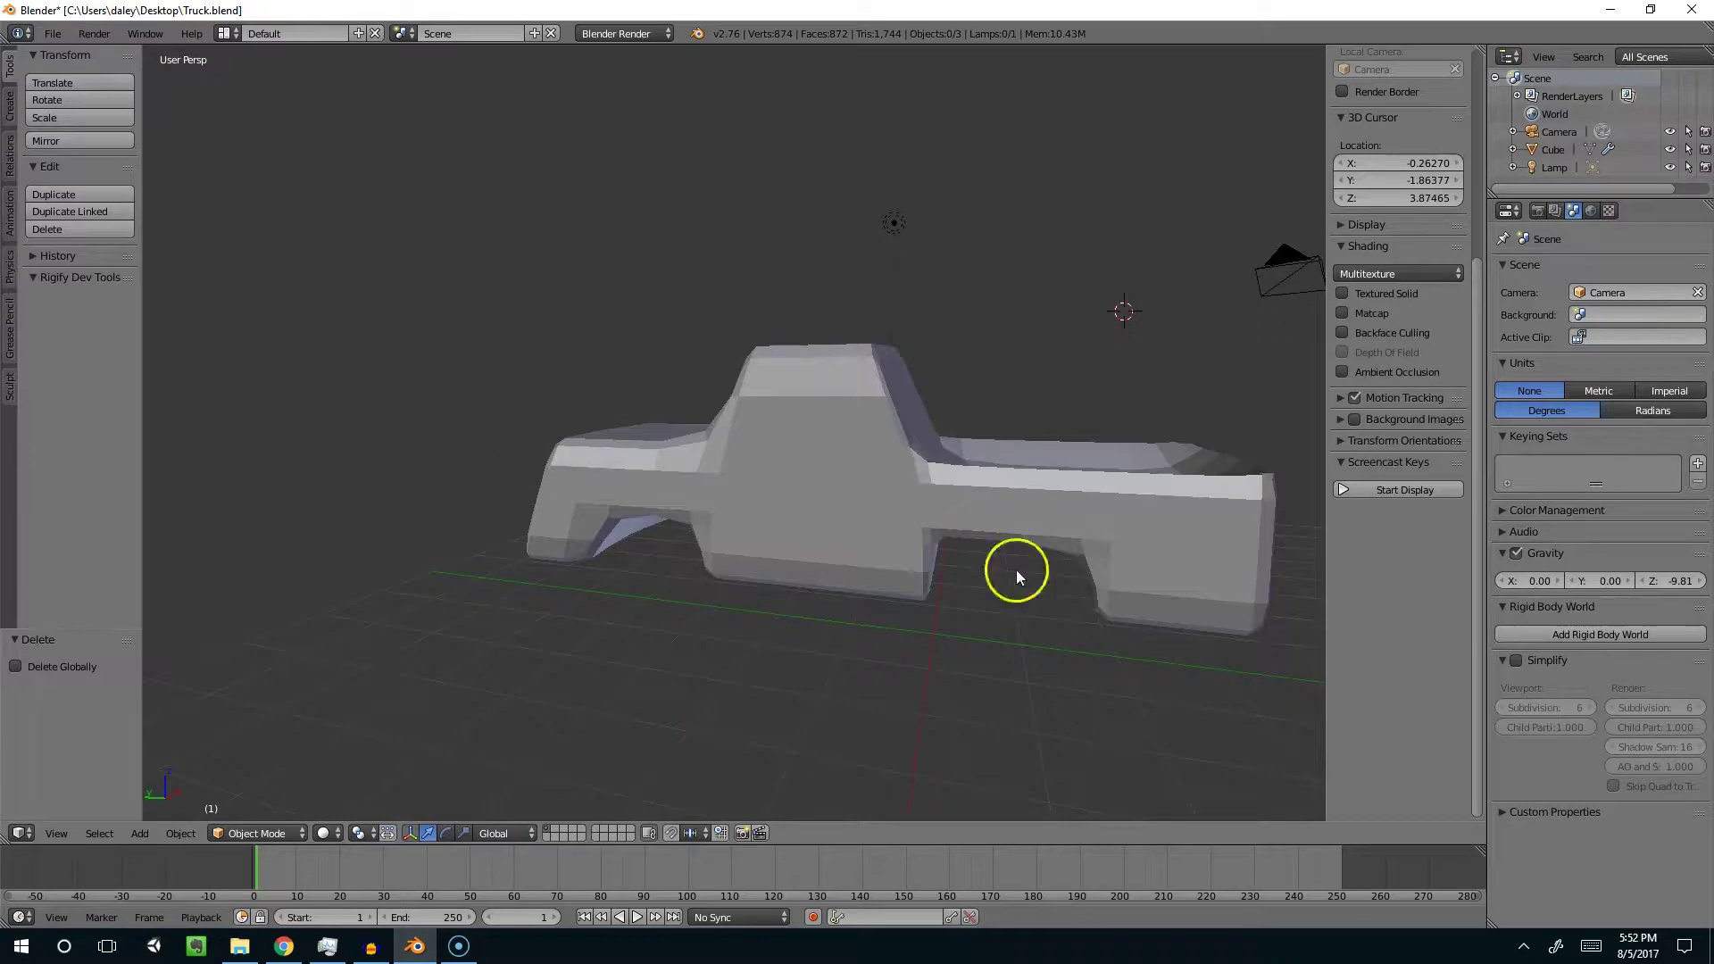
scroll(837, 482, "down", 3)
middle_click_drag(844, 507, 571, 544)
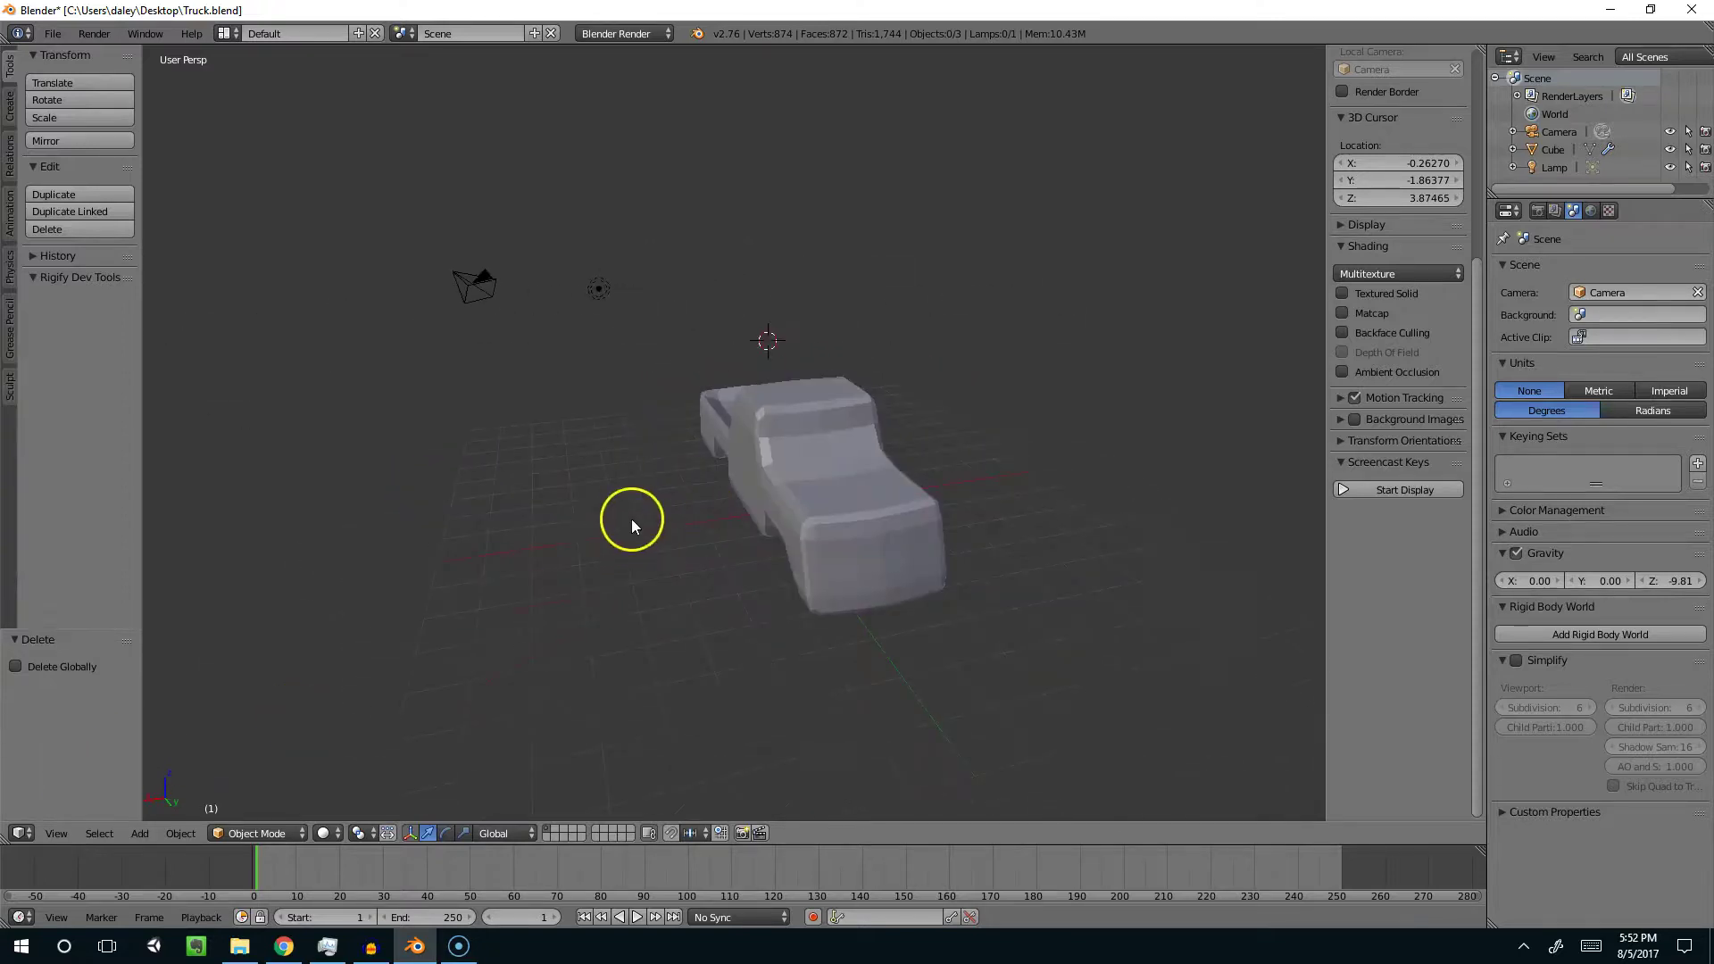